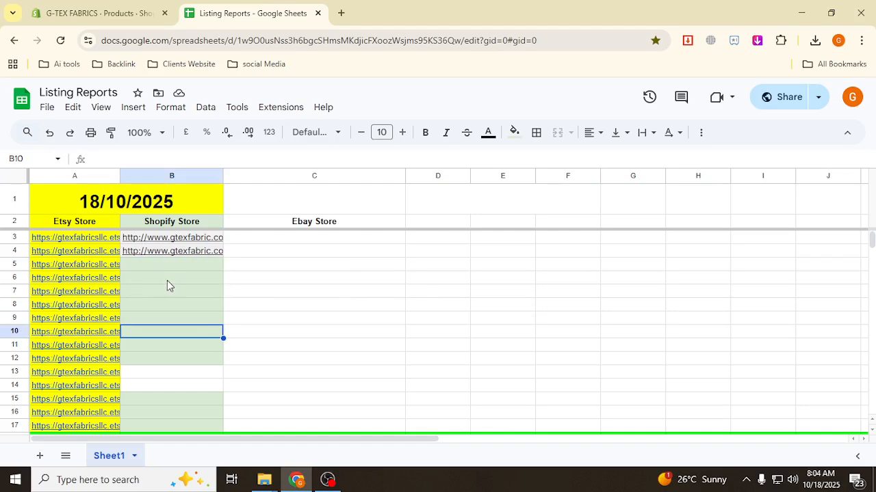
# Step: Open the Etsy listing linked in cell A5 and look through its photos, price, options and item details
pyautogui.moveTo(97, 273)
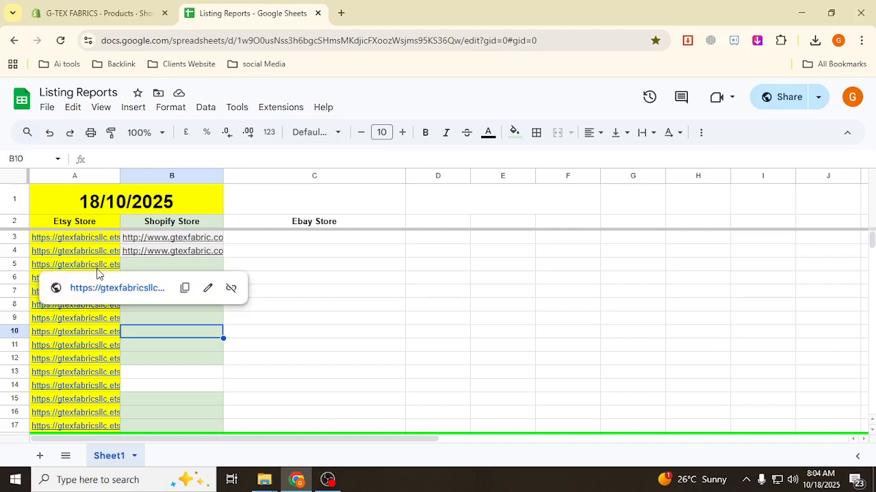
pyautogui.click(152, 267)
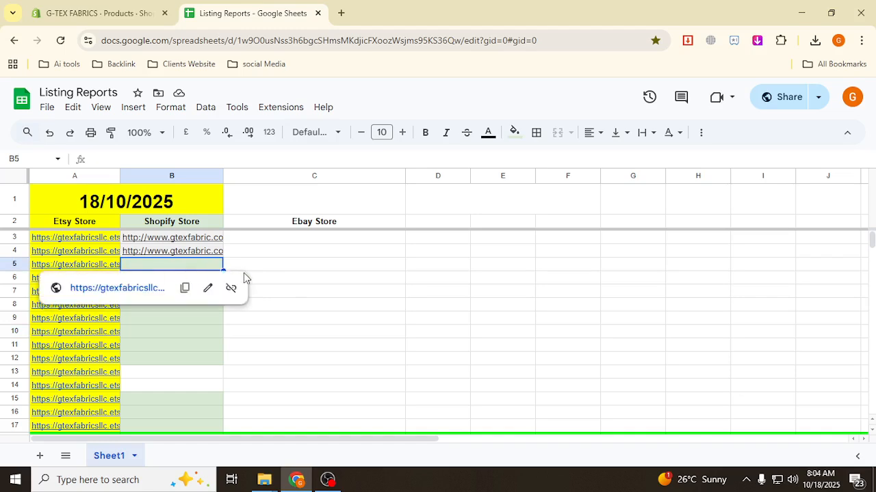
pyautogui.click(315, 275)
pyautogui.click(101, 275)
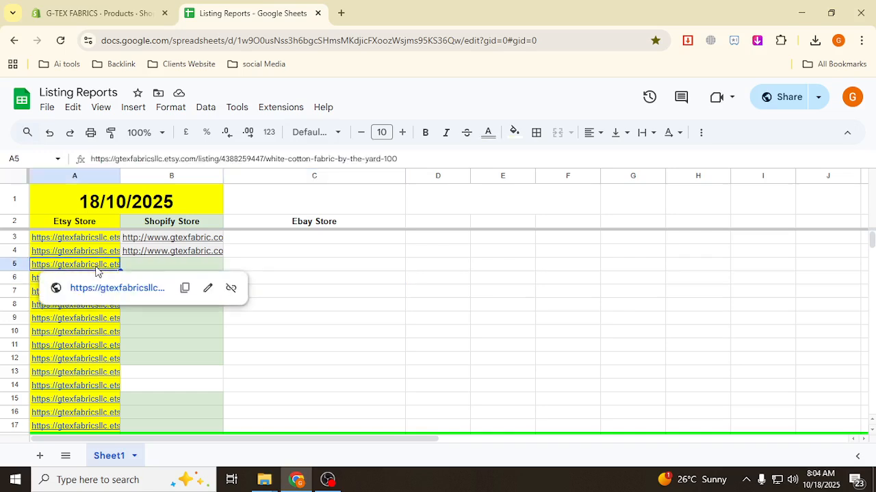
pyautogui.click(137, 290)
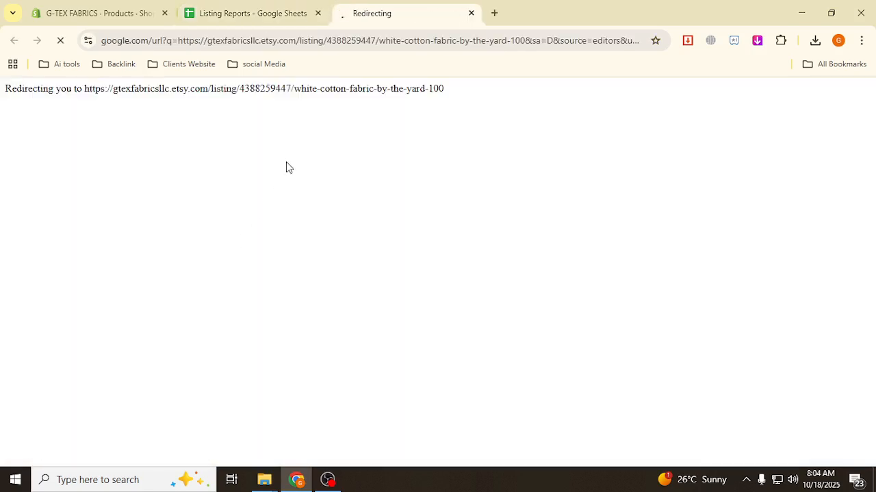
pyautogui.scroll(-3, 557, 283)
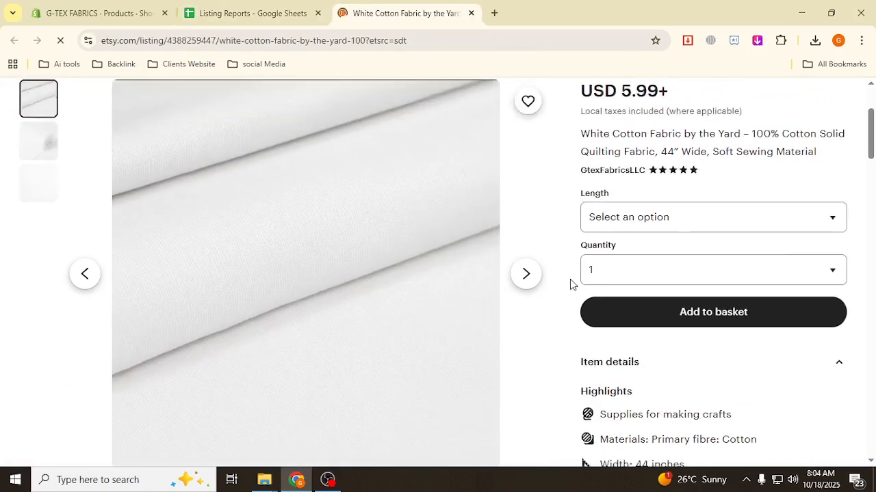
pyautogui.scroll(-4, 448, 231)
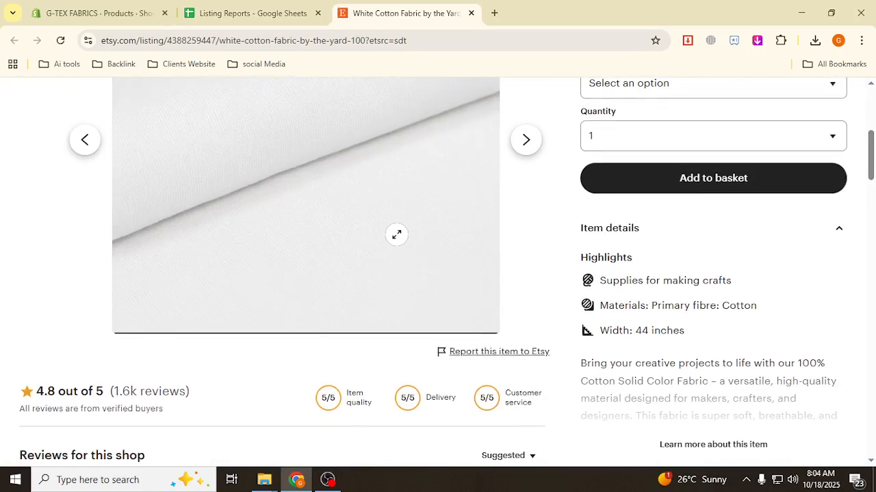
pyautogui.scroll(5, 397, 234)
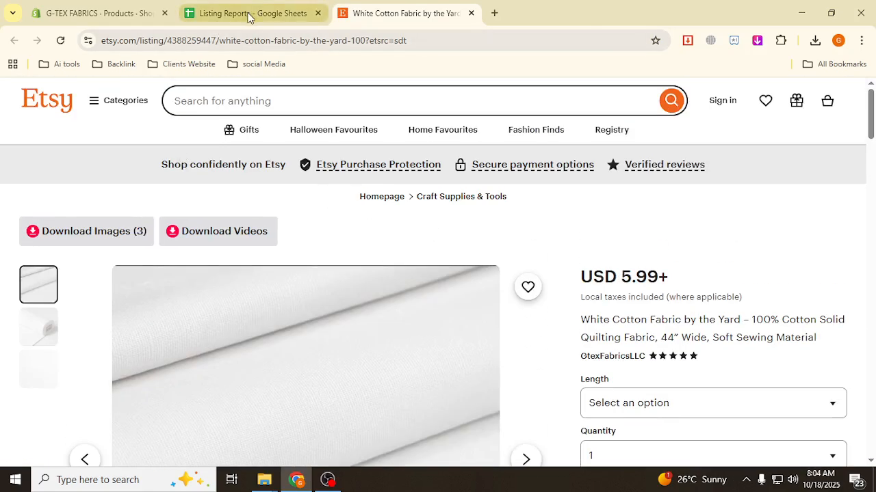
# Step: In the Shopify admin, open the White Cotton Fabric by the Yard product and copy its share link
pyautogui.click(221, 14)
pyautogui.click(95, 7)
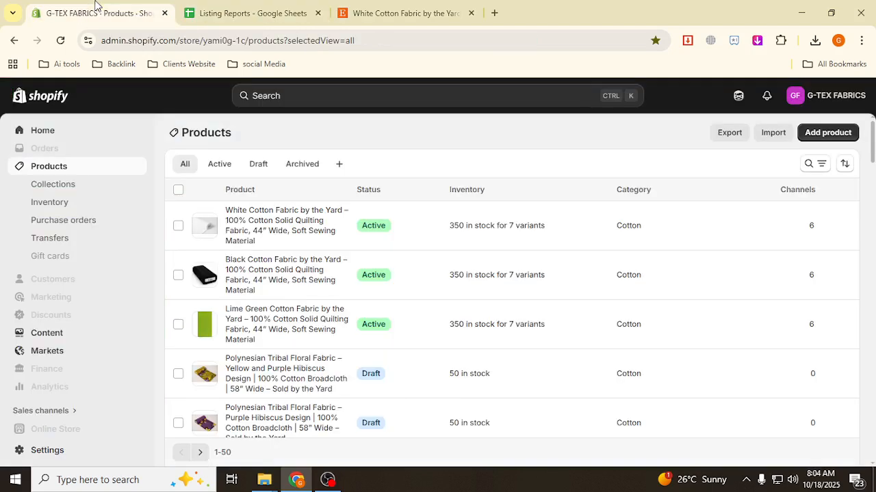
pyautogui.click(264, 233)
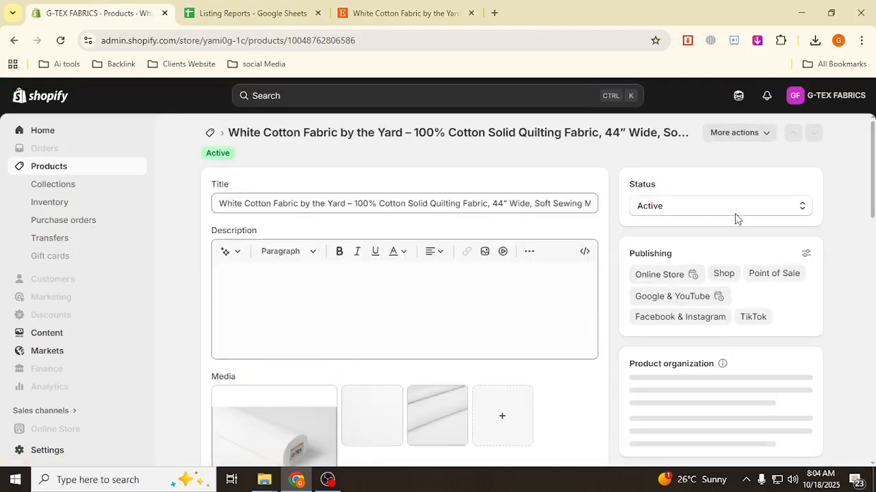
pyautogui.click(736, 132)
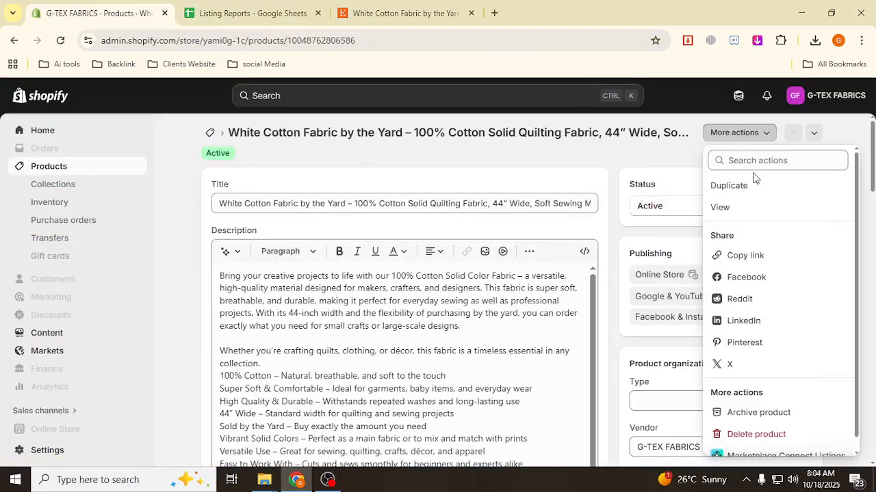
pyautogui.click(743, 256)
# Step: Paste the copied product link into cell B5 of the Listing Reports sheet, under Shopify Store
pyautogui.click(253, 13)
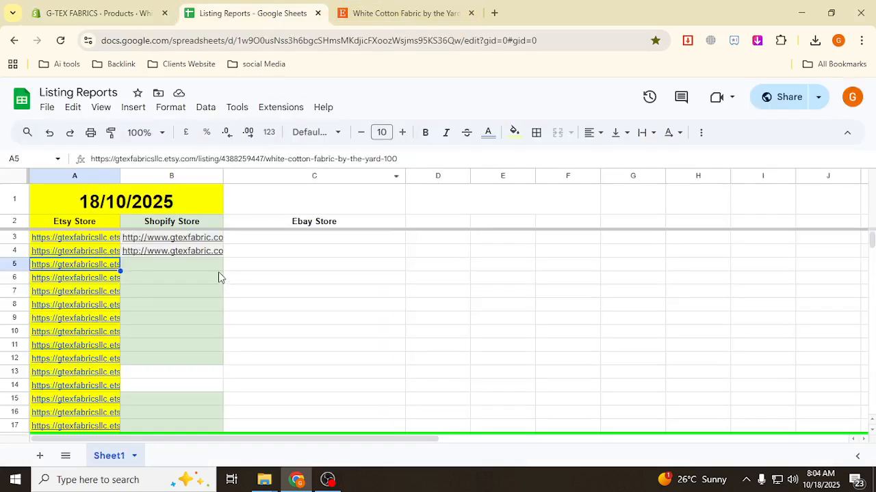
pyautogui.click(171, 251)
pyautogui.hotkey('ctrl', 'v')
pyautogui.keyDown('shift'); pyautogui.click(131, 269); pyautogui.keyUp('shift')
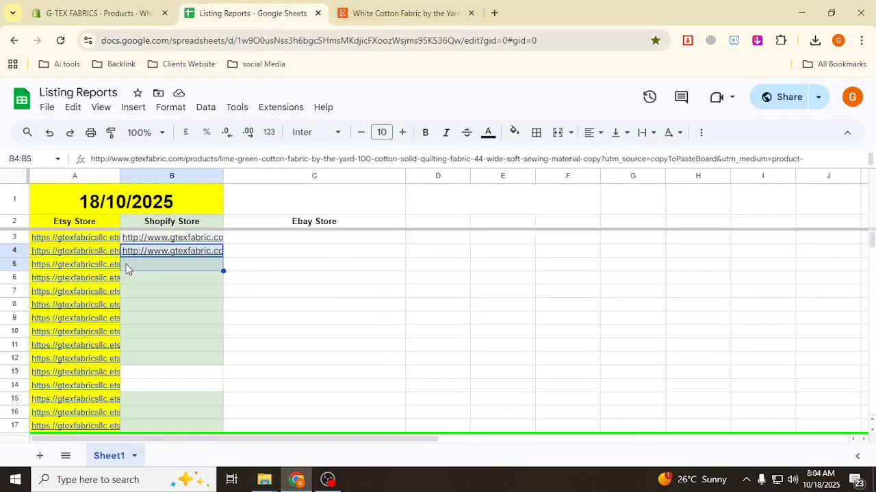
pyautogui.click(207, 268)
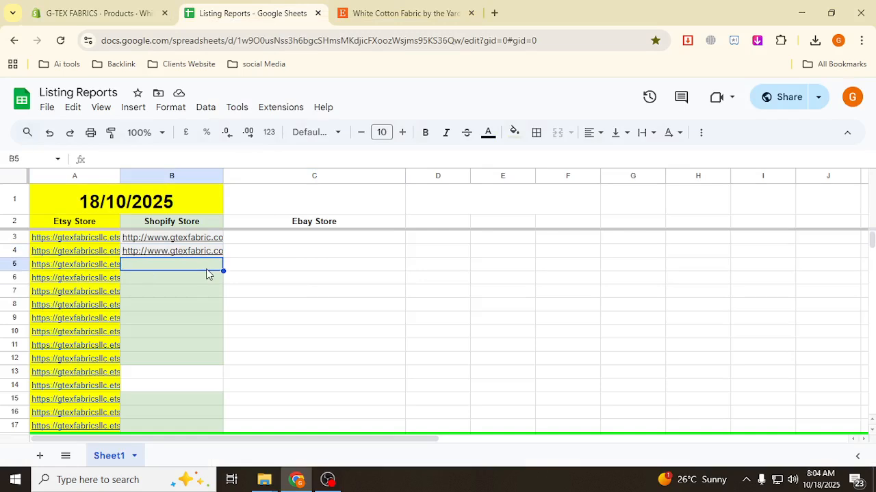
pyautogui.hotkey('ctrl', 'v')
pyautogui.click(188, 264)
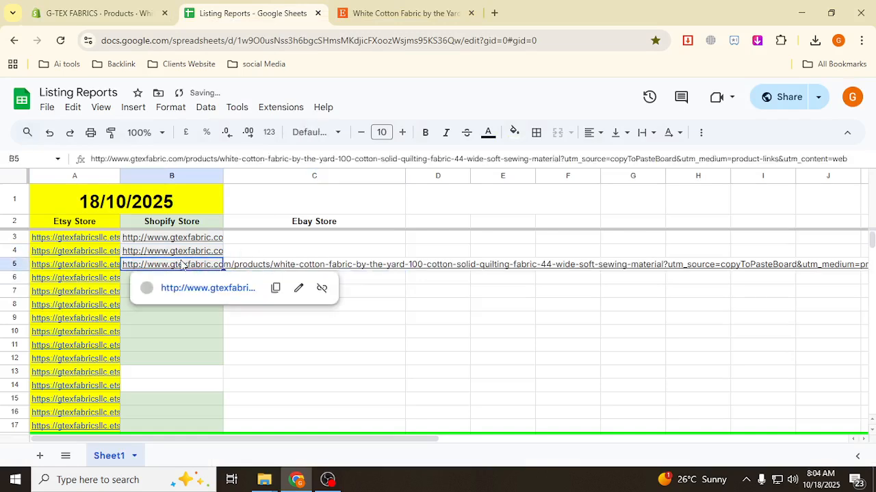
# Step: Set the text wrapping of the whole Shopify Store column B to clip
pyautogui.click(175, 176)
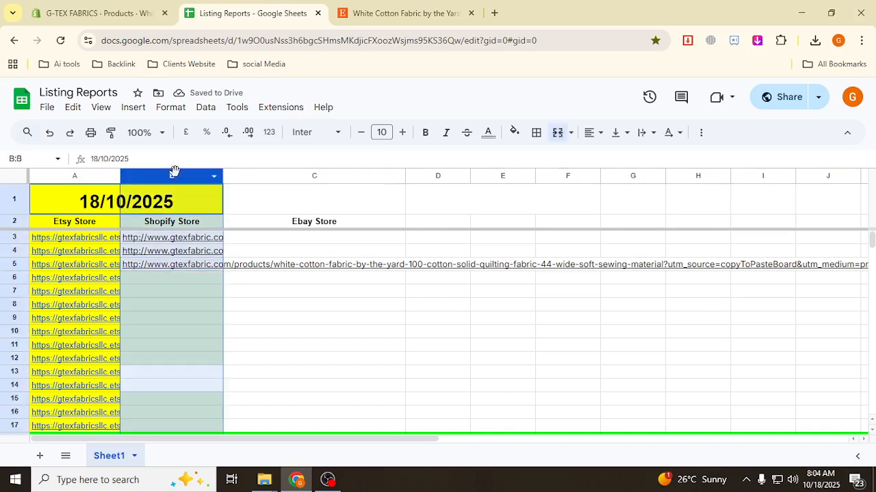
pyautogui.click(648, 133)
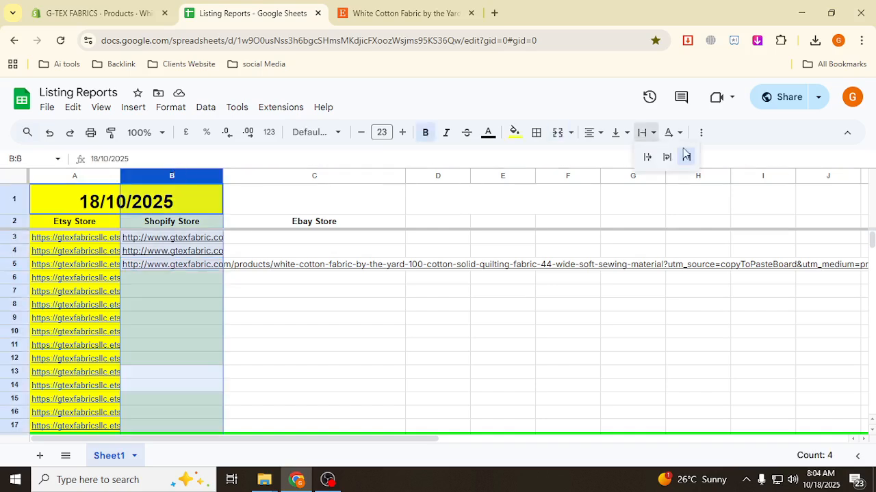
pyautogui.click(687, 158)
pyautogui.click(145, 280)
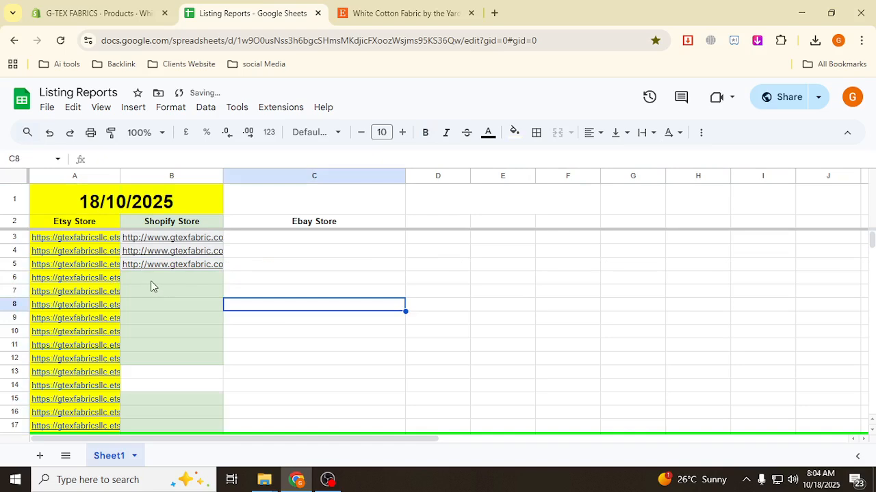
# Step: Open the Etsy listing linked in cell A6 and close the white cotton fabric listing
pyautogui.click(102, 281)
pyautogui.click(118, 303)
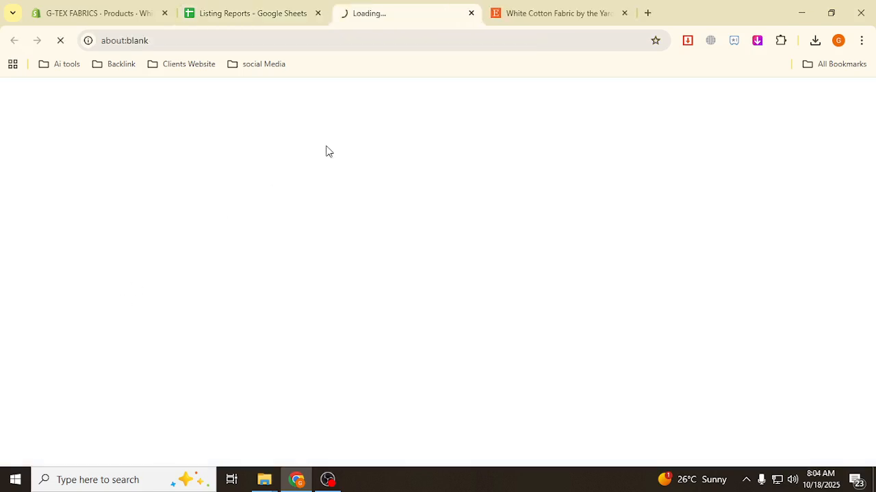
pyautogui.click(624, 13)
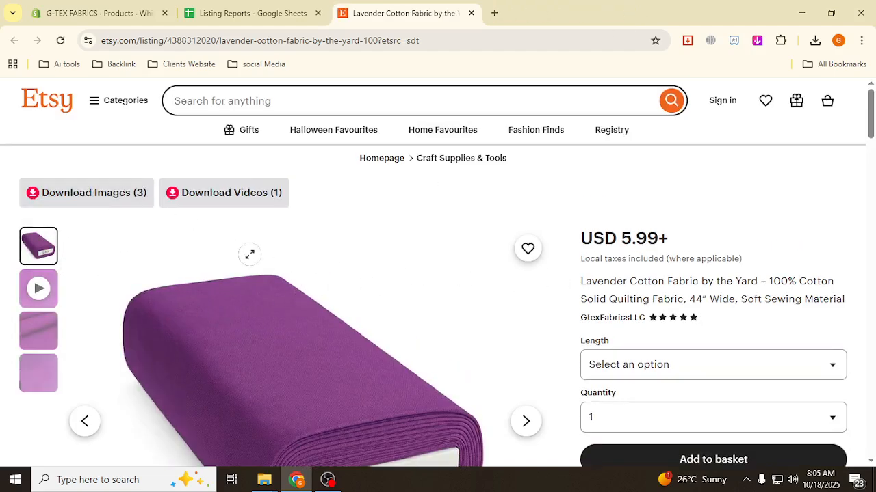
# Step: Download all images and the video of the Lavender Cotton Fabric listing from Etsy
pyautogui.click(83, 192)
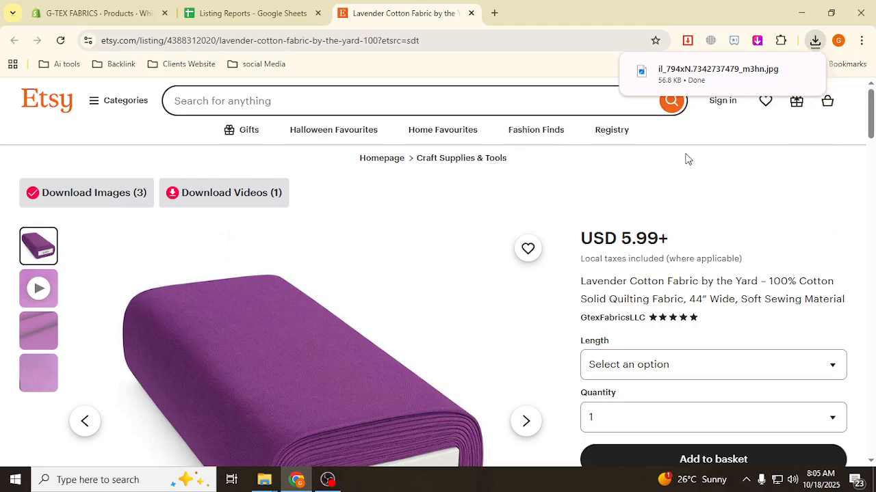
pyautogui.click(230, 192)
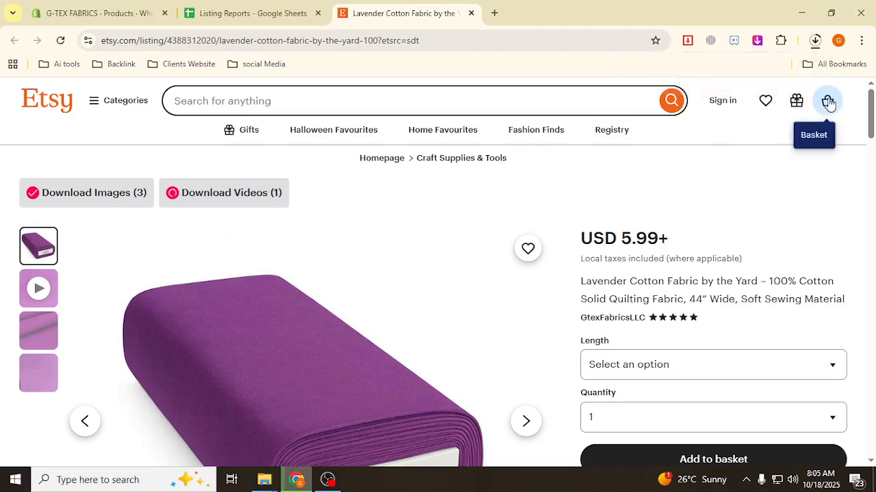
pyautogui.scroll(-1, 756, 272)
pyautogui.scroll(-3, 756, 272)
pyautogui.scroll(-5, 754, 278)
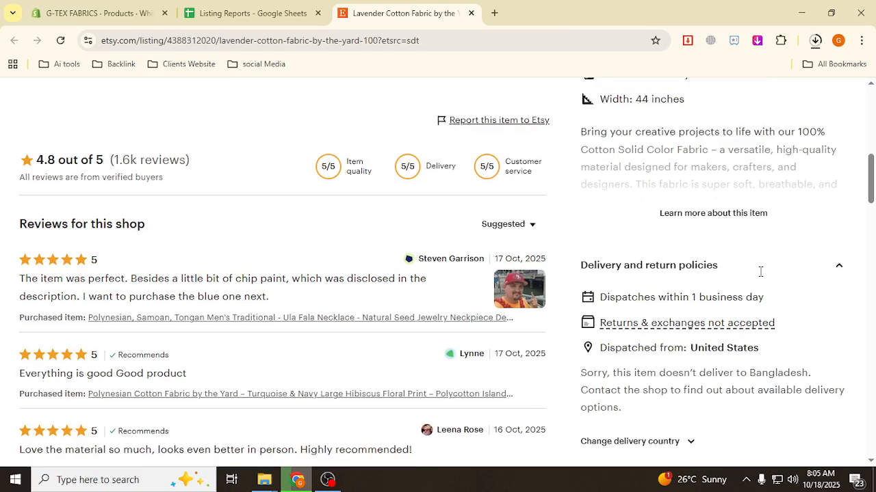
pyautogui.scroll(10, 762, 276)
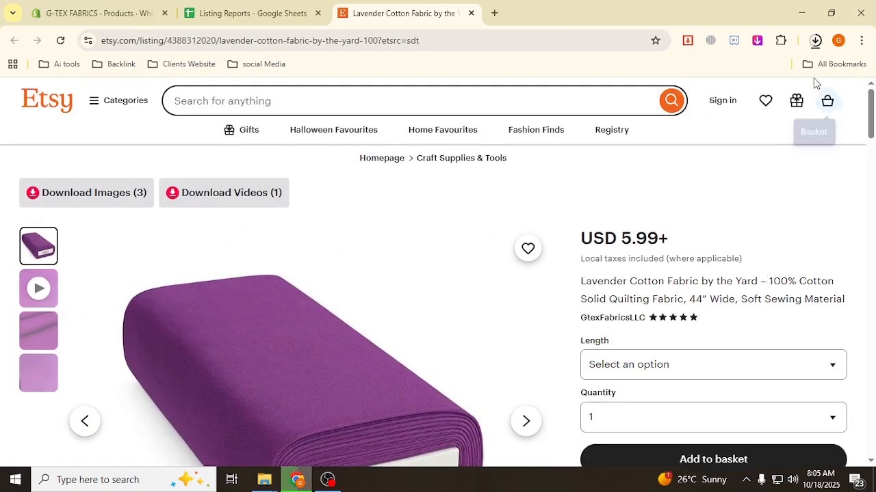
pyautogui.scroll(-1, 749, 121)
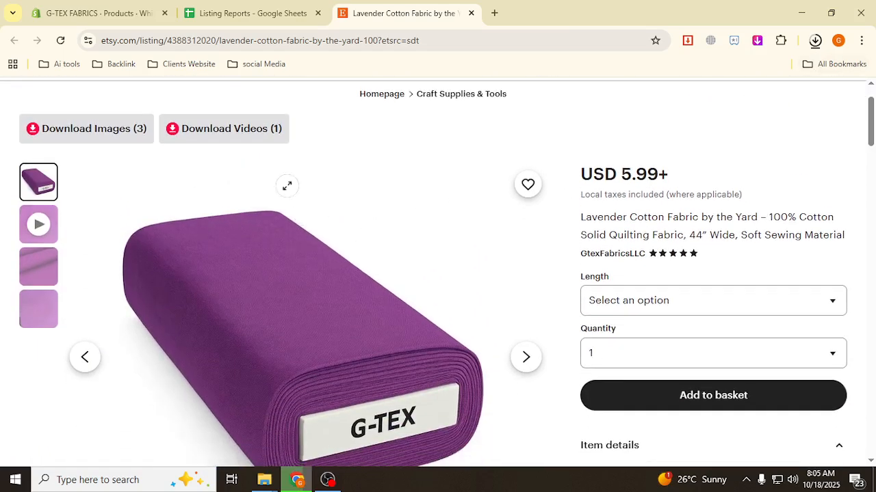
# Step: Return the Shopify admin to its products list and go back to the lavender fabric's Etsy listing
pyautogui.click(137, 15)
pyautogui.click(214, 133)
pyautogui.click(385, 8)
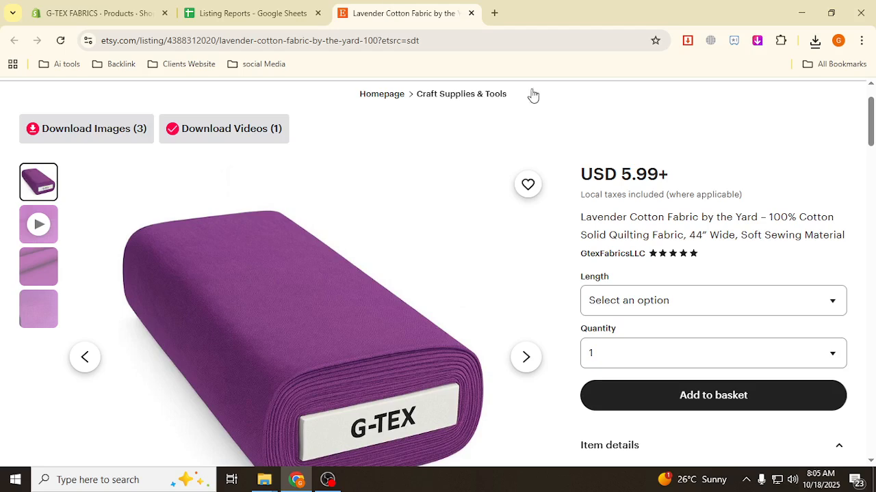
# Step: Show the downloads in the Gtex Fabric folder and move the three lavender images and the video into folder 6
pyautogui.click(815, 41)
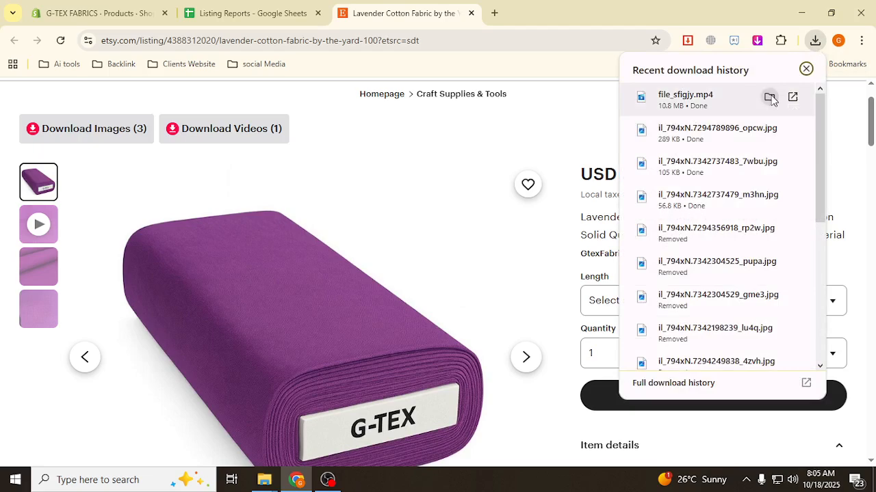
pyautogui.click(770, 97)
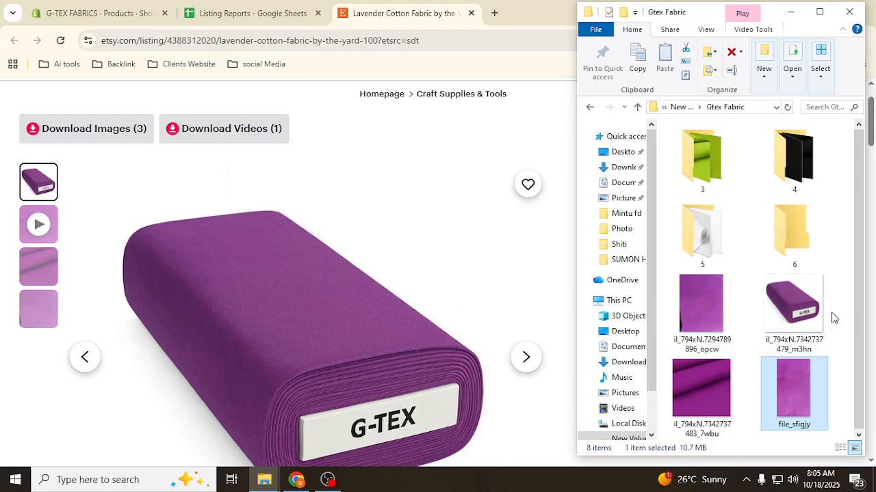
pyautogui.moveTo(841, 274); pyautogui.dragTo(674, 450)
pyautogui.moveTo(803, 318); pyautogui.dragTo(797, 245)
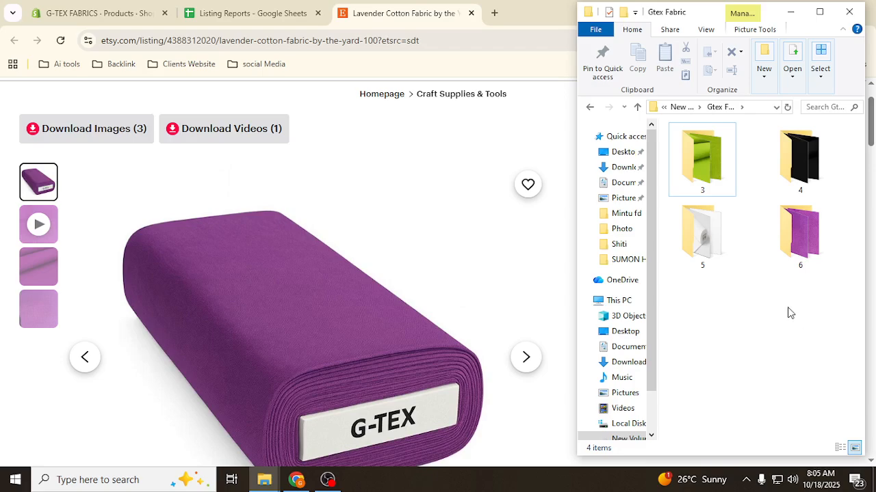
pyautogui.click(790, 13)
# Step: Start adding a new product in the Shopify admin and return to the Lavender Cotton Fabric listing on Etsy
pyautogui.scroll(-1, 717, 240)
pyautogui.scroll(1, 698, 236)
pyautogui.scroll(2, 698, 236)
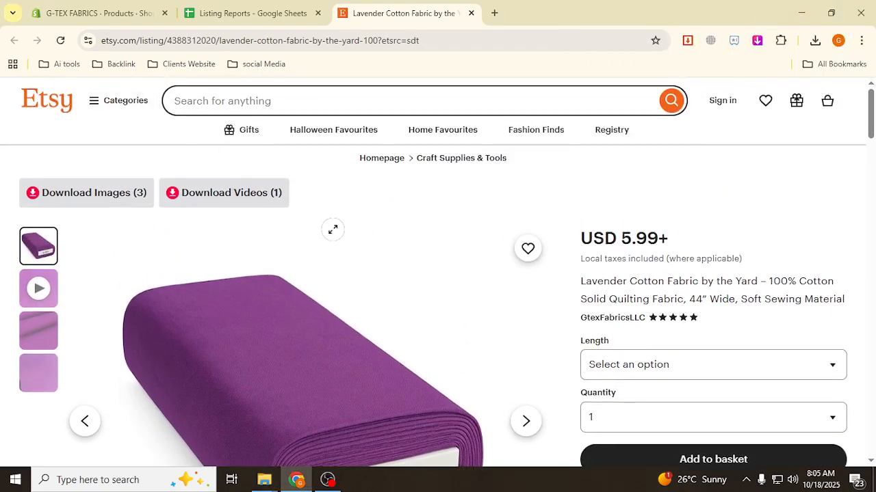
pyautogui.click(77, 21)
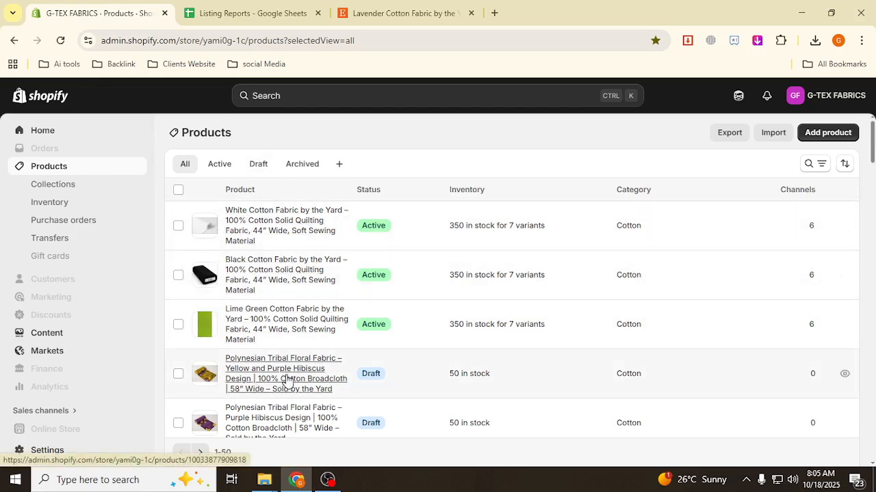
pyautogui.scroll(-1, 387, 369)
pyautogui.scroll(1, 366, 362)
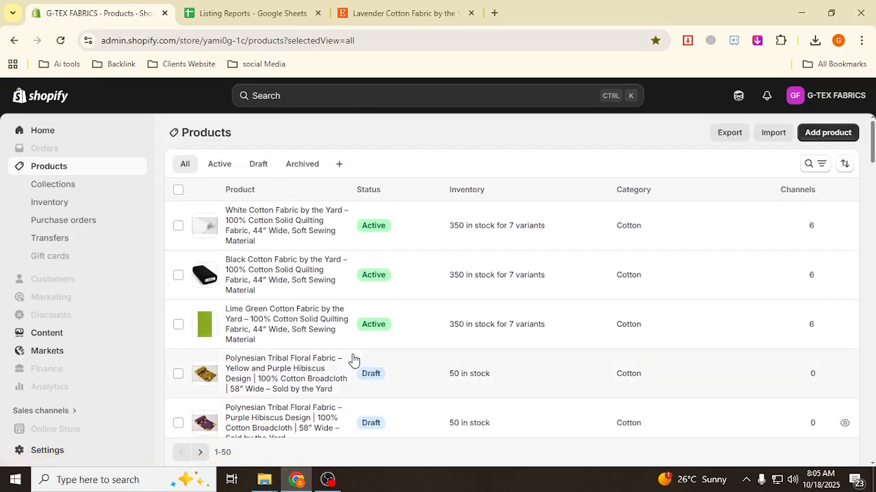
pyautogui.click(823, 134)
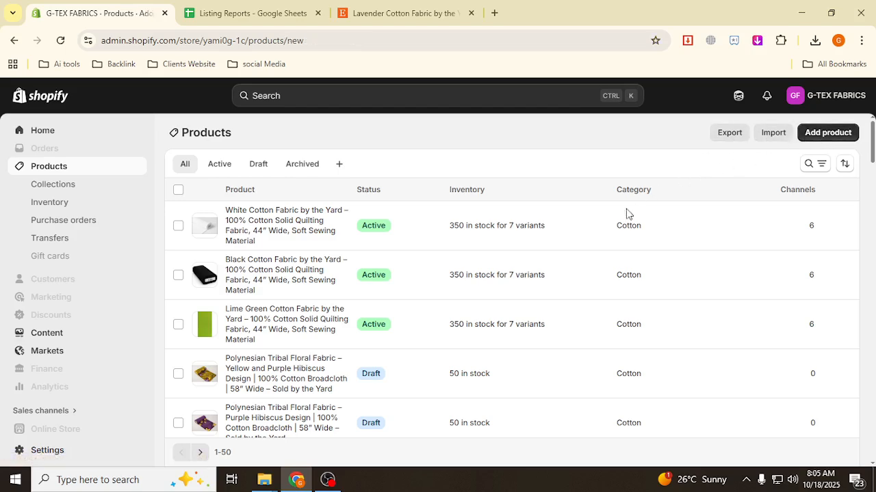
pyautogui.click(290, 185)
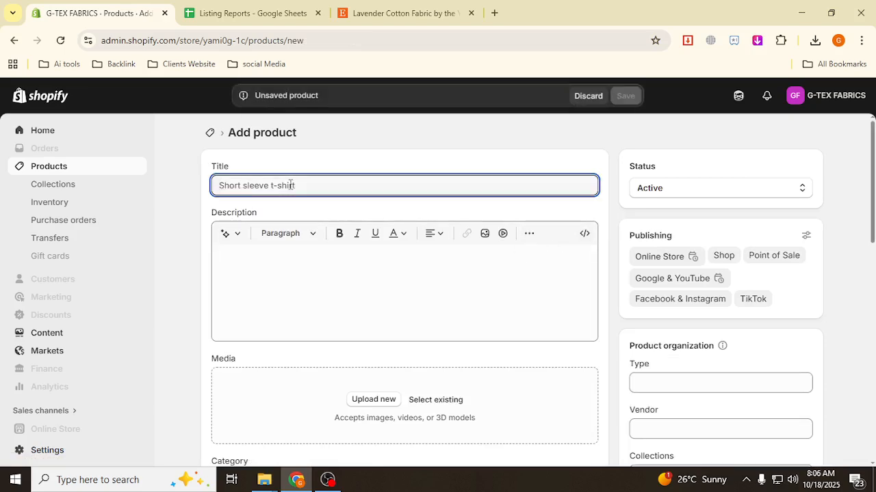
pyautogui.click(315, 276)
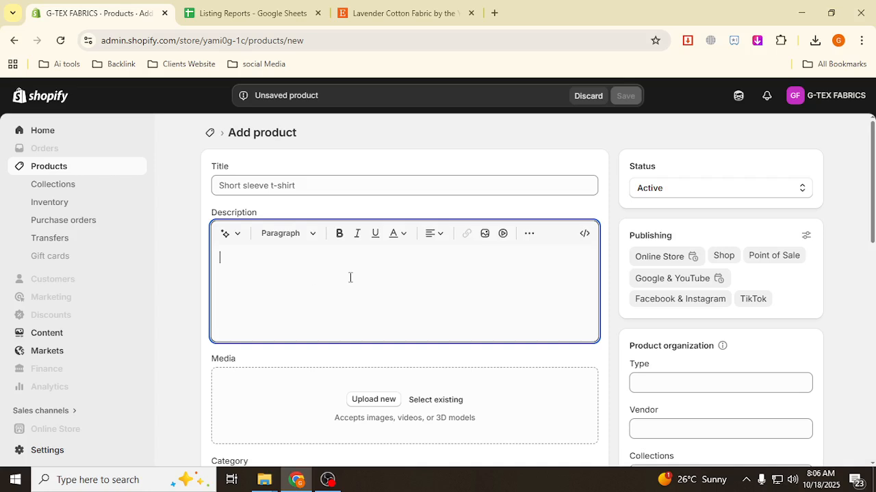
pyautogui.click(391, 14)
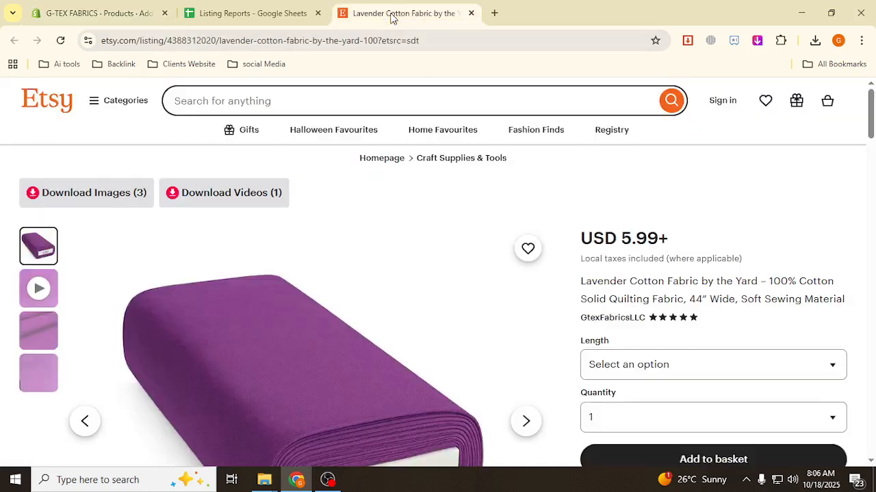
# Step: Copy the Lavender Cotton Fabric title from the Etsy listing into the new Shopify product's title
pyautogui.scroll(-1, 584, 216)
pyautogui.moveTo(582, 217); pyautogui.dragTo(848, 244)
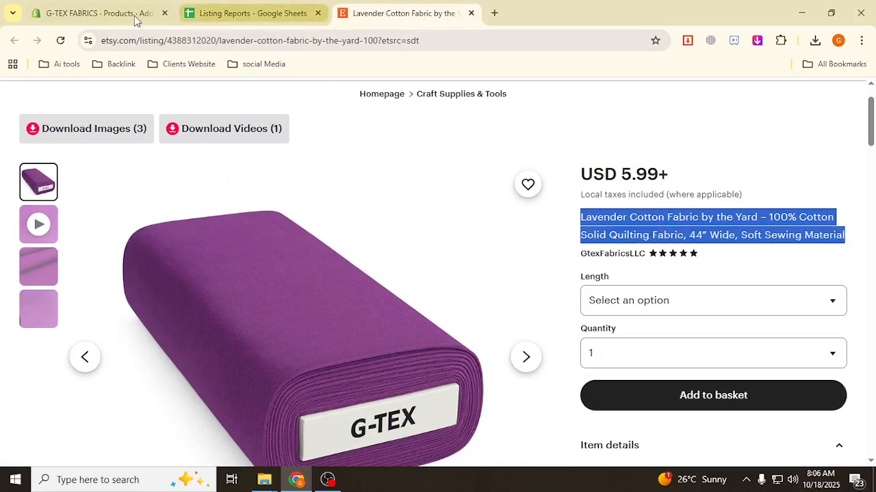
pyautogui.click(103, 14)
pyautogui.click(359, 192)
pyautogui.write('Lavender Cotton Fabric by the Yard - 100% Cotton Solid Quilting Fabric, 44" Wide, Soft Sewing Material')
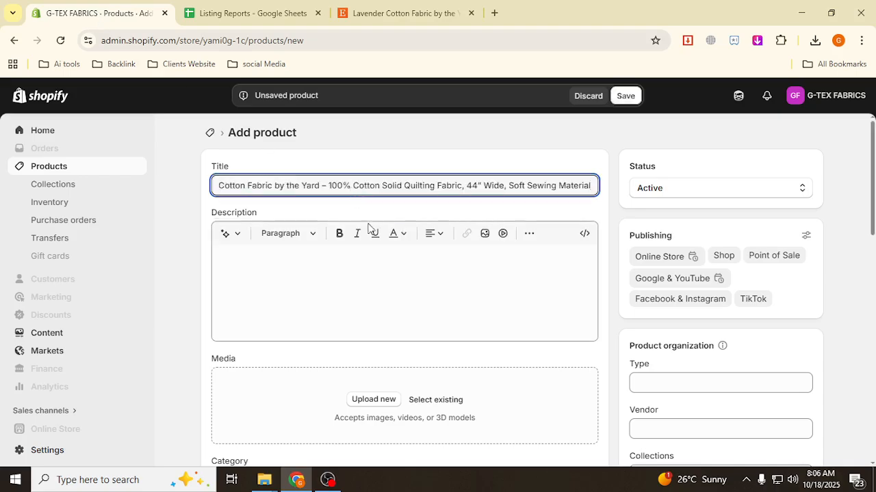
# Step: Copy the full item description from the Etsy listing into the Shopify product's description
pyautogui.click(396, 14)
pyautogui.scroll(-4, 678, 327)
pyautogui.scroll(-2, 678, 327)
pyautogui.click(691, 277)
pyautogui.moveTo(581, 197); pyautogui.dragTo(840, 132)
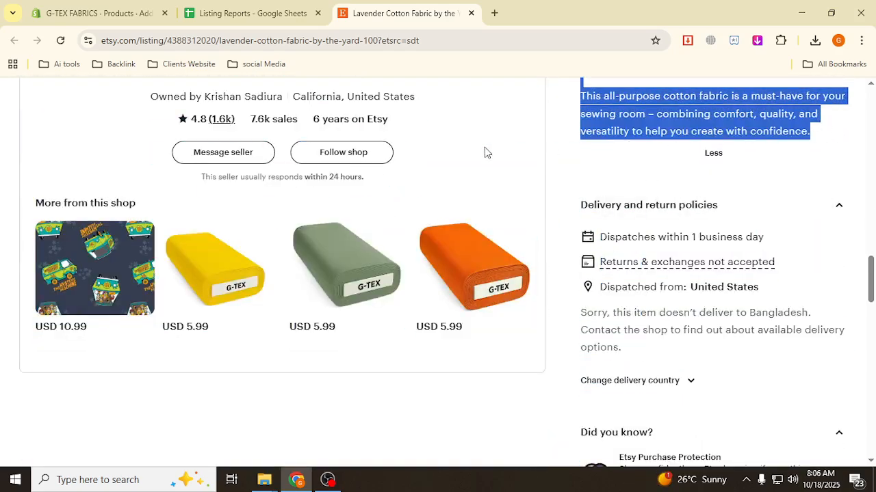
pyautogui.click(96, 13)
pyautogui.click(314, 286)
pyautogui.hotkey('ctrl', 'v')
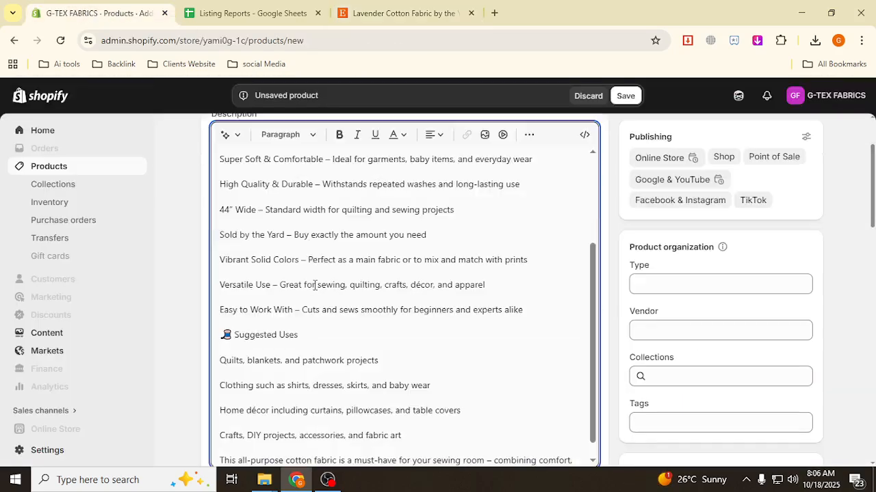
# Step: Remove the blank lines between the feature lines from "100% Cotton" to "Easy to Work With" in the description
pyautogui.scroll(2, 273, 322)
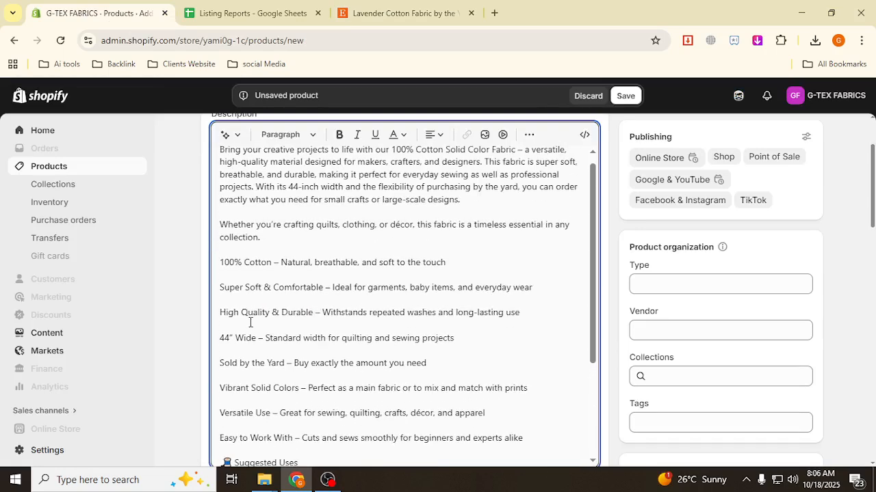
pyautogui.click(223, 274)
pyautogui.press('Delete')
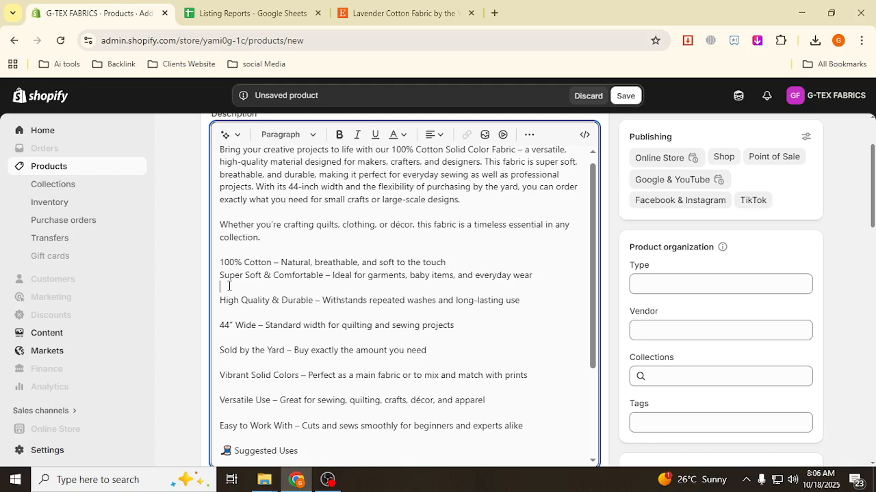
pyautogui.press('Delete')
pyautogui.click(230, 300)
pyautogui.press('Delete')
pyautogui.click(229, 313)
pyautogui.press('Delete')
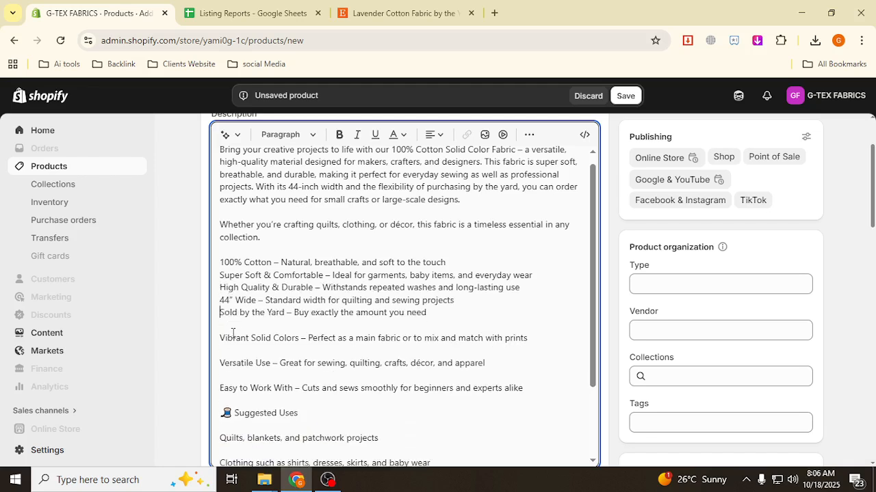
pyautogui.press('Delete')
pyautogui.click(230, 338)
pyautogui.press('Delete')
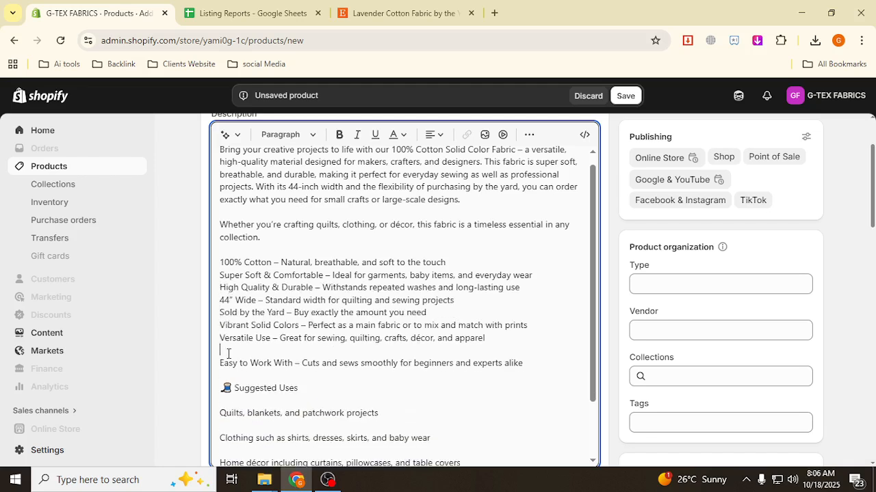
pyautogui.press('Delete')
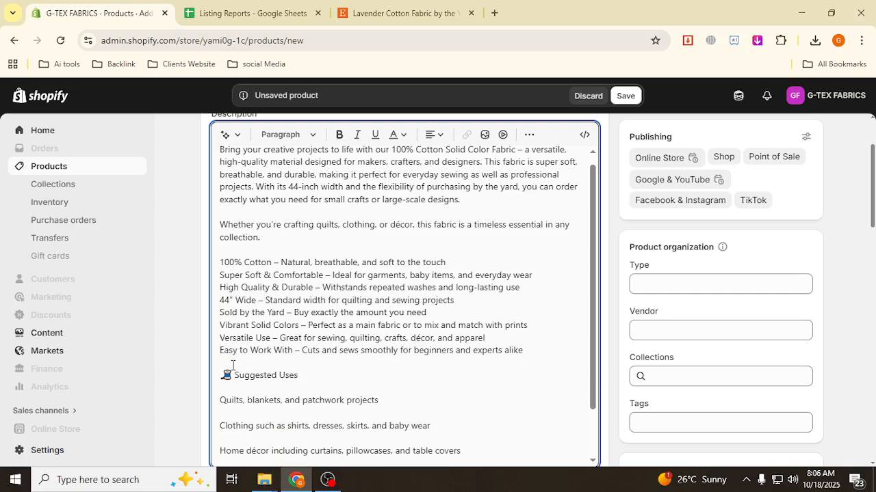
# Step: Start a new paragraph at "Suggested Uses" in place of the blank line above it
pyautogui.press('Return')
pyautogui.press('Delete')
pyautogui.press('Delete')
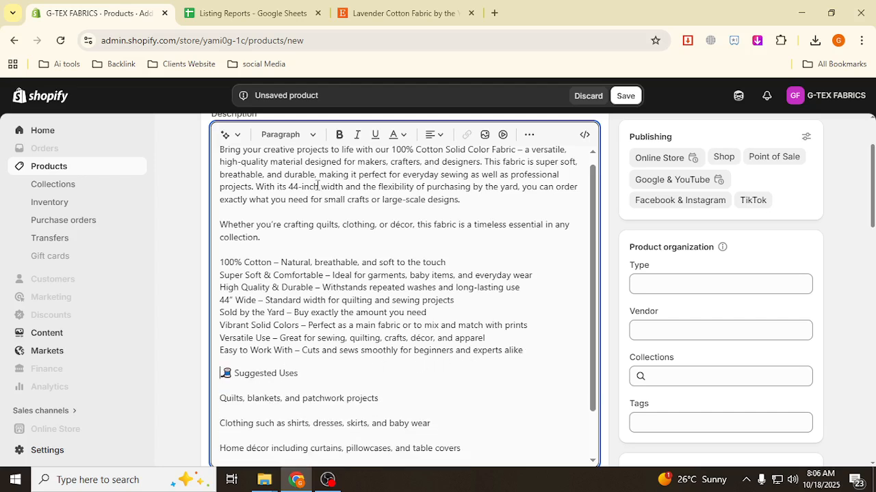
pyautogui.click(287, 135)
pyautogui.click(280, 224)
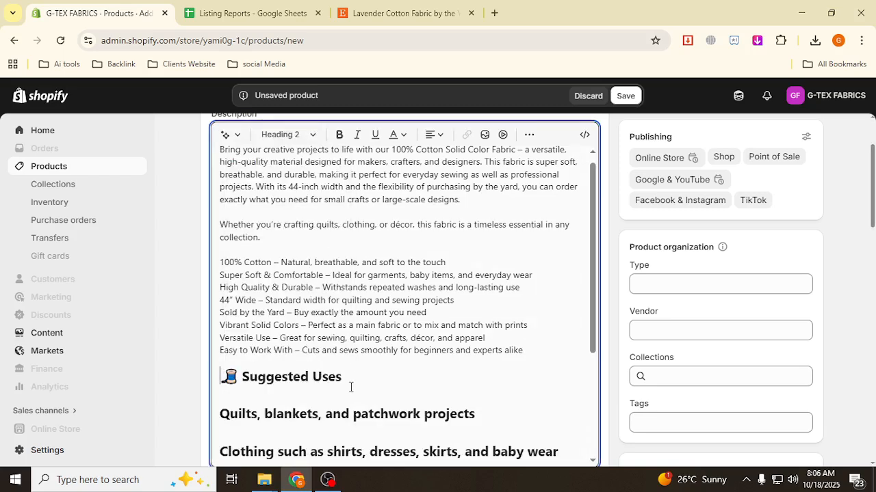
pyautogui.press('Return')
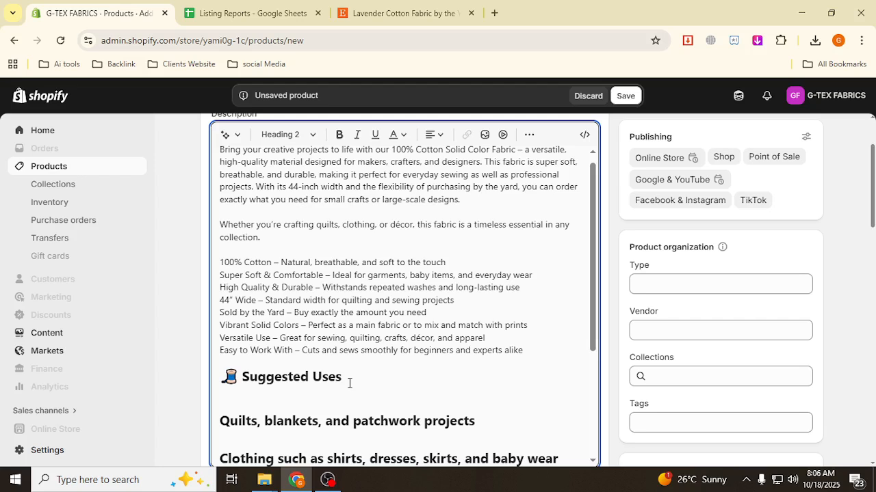
pyautogui.press('Delete')
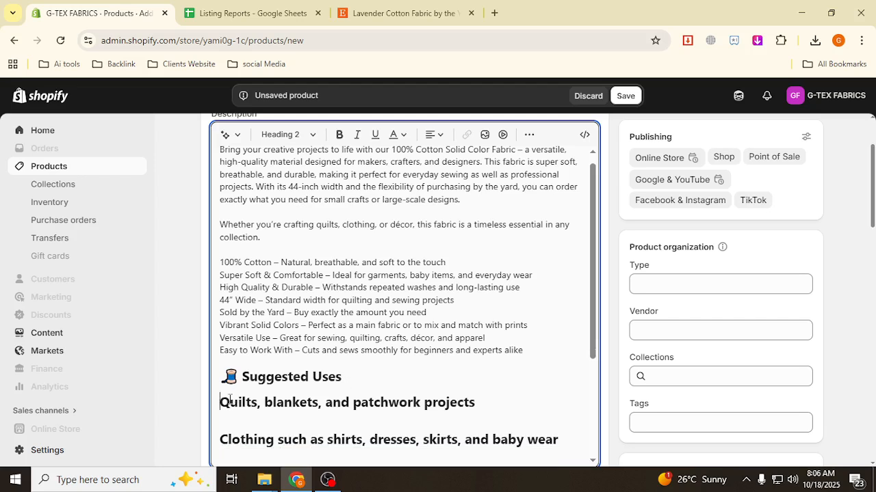
pyautogui.press('Return')
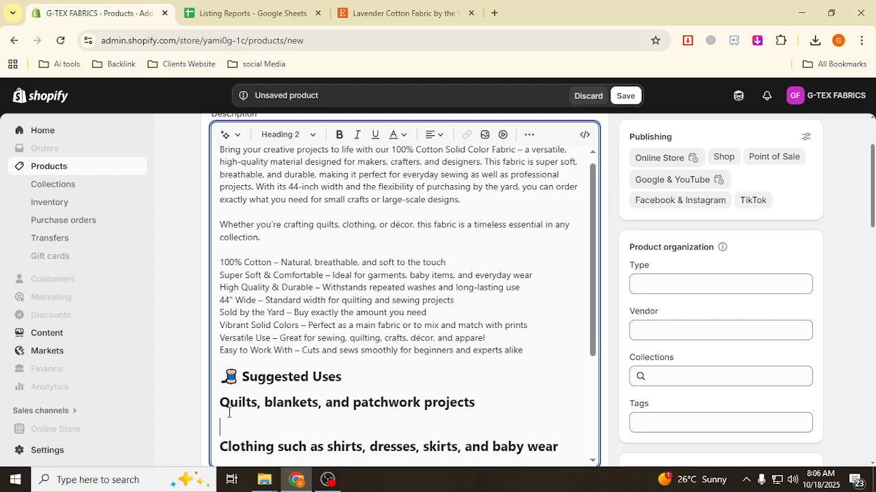
pyautogui.press('Delete')
pyautogui.press('Delete')
pyautogui.hotkey('ctrl', 'z')
pyautogui.hotkey('ctrl', 'z')
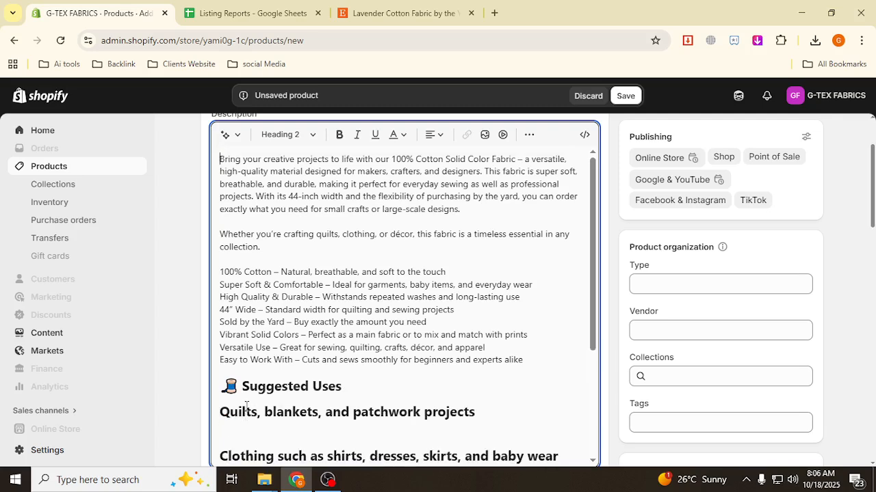
pyautogui.scroll(-2, 261, 370)
pyautogui.hotkey('ctrl', 'z')
pyautogui.hotkey('ctrl', 'z')
pyautogui.hotkey('ctrl', 'z')
pyautogui.hotkey('ctrl', 'z')
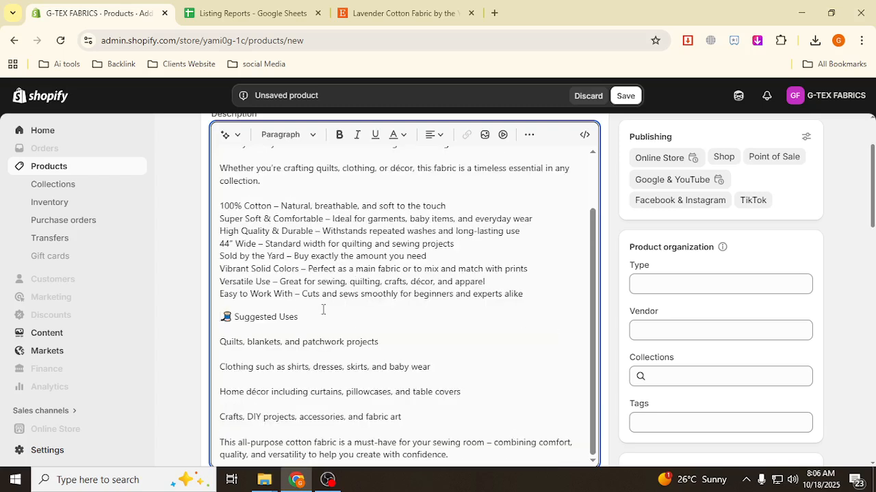
# Step: Make "Suggested Uses" and the closing sentence separate paragraphs and remove the blank lines between the listed uses
pyautogui.press('Return')
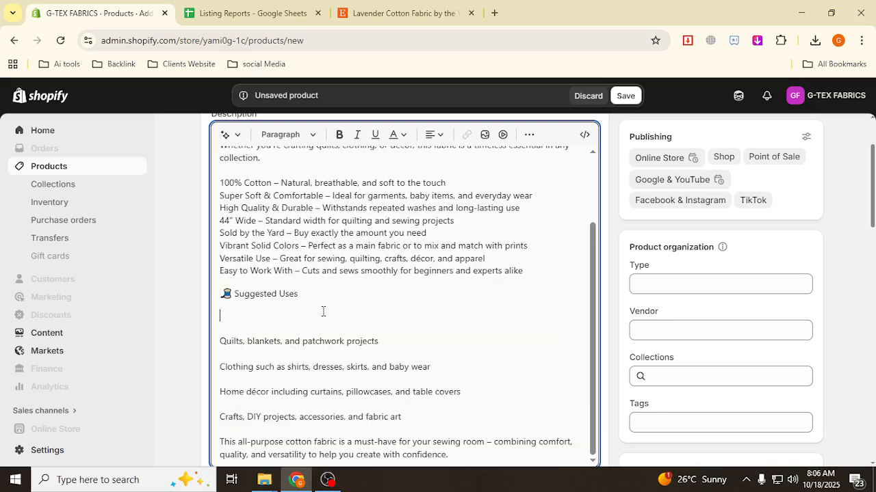
pyautogui.press('BackSpace')
pyautogui.scroll(-1, 275, 342)
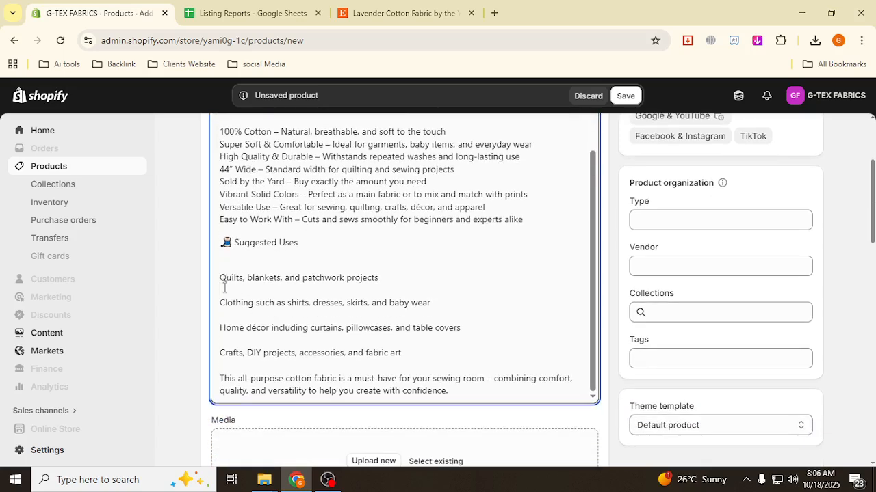
pyautogui.press('Delete')
pyautogui.click(228, 314)
pyautogui.press('Delete')
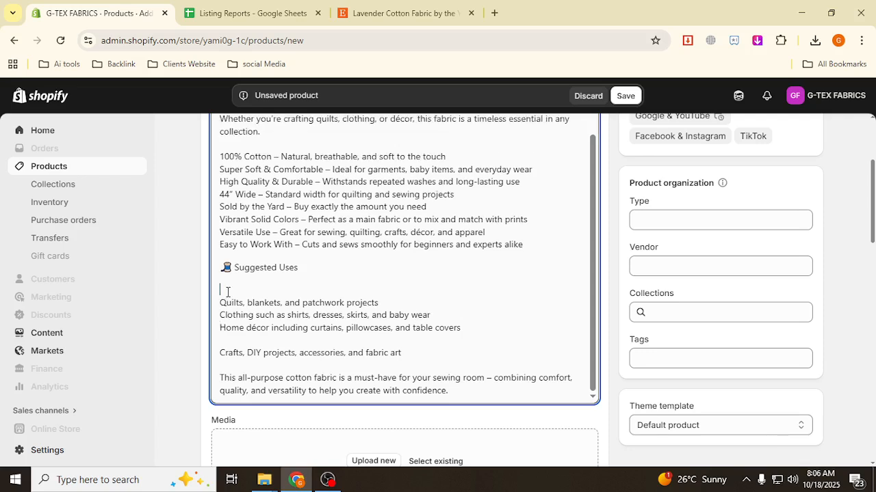
pyautogui.press('Delete')
pyautogui.press('Delete')
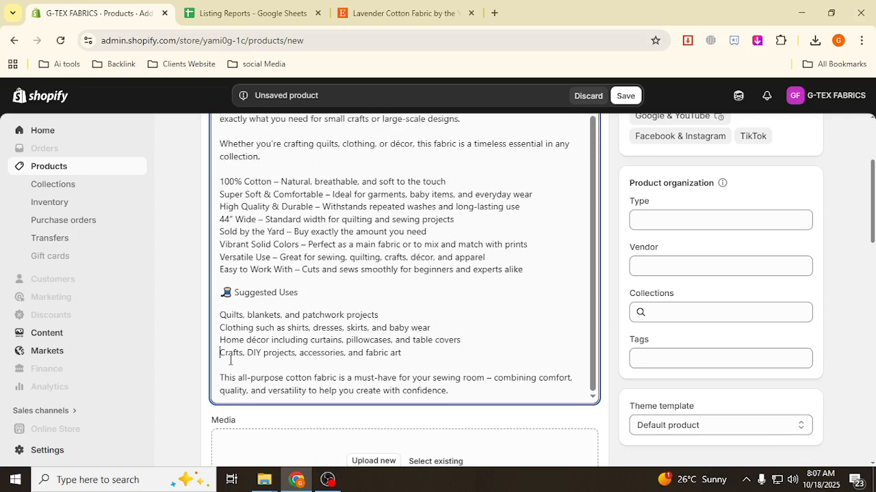
pyautogui.press('Delete')
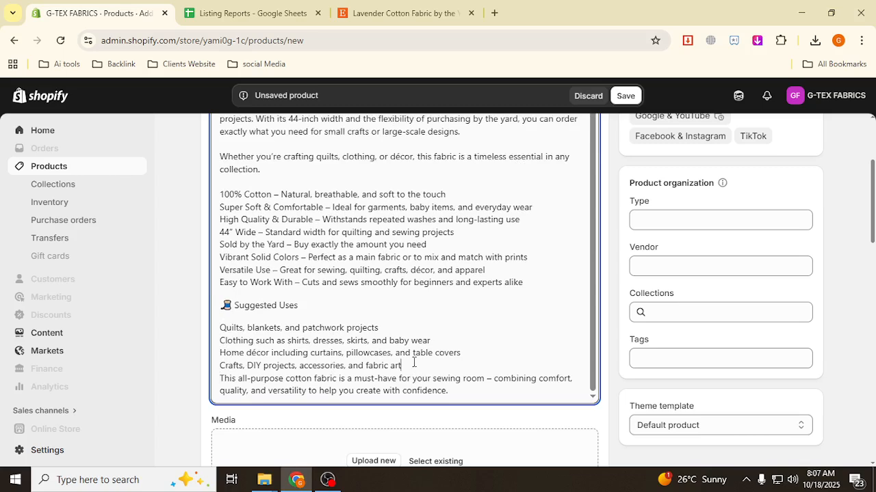
pyautogui.press('Return')
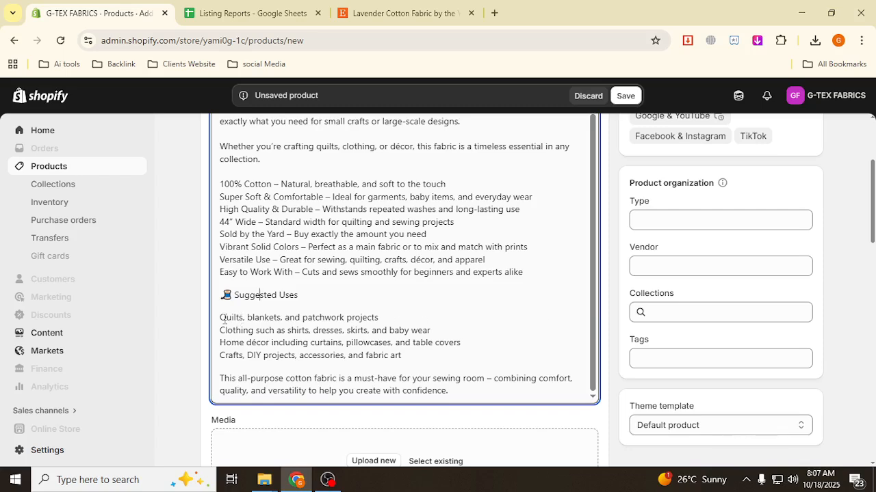
# Step: Format the "Suggested Uses" line in the description as Heading 2
pyautogui.scroll(-1, 217, 333)
pyautogui.scroll(3, 186, 326)
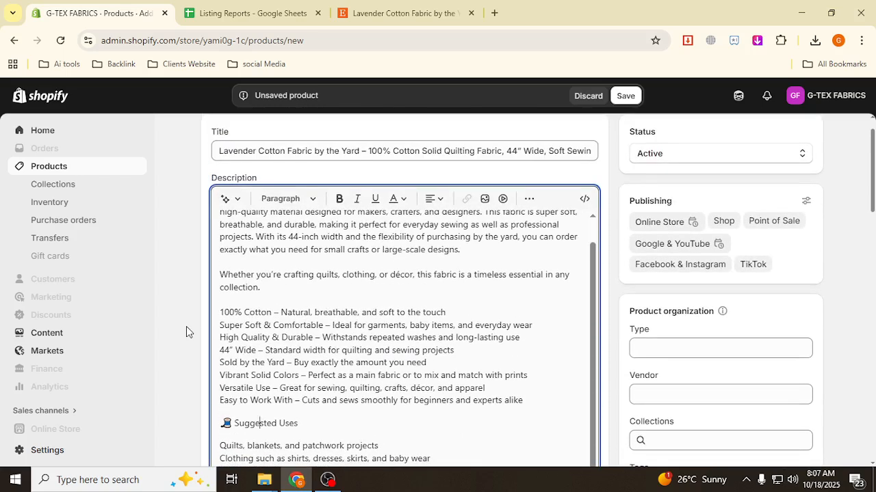
pyautogui.click(287, 198)
pyautogui.click(288, 289)
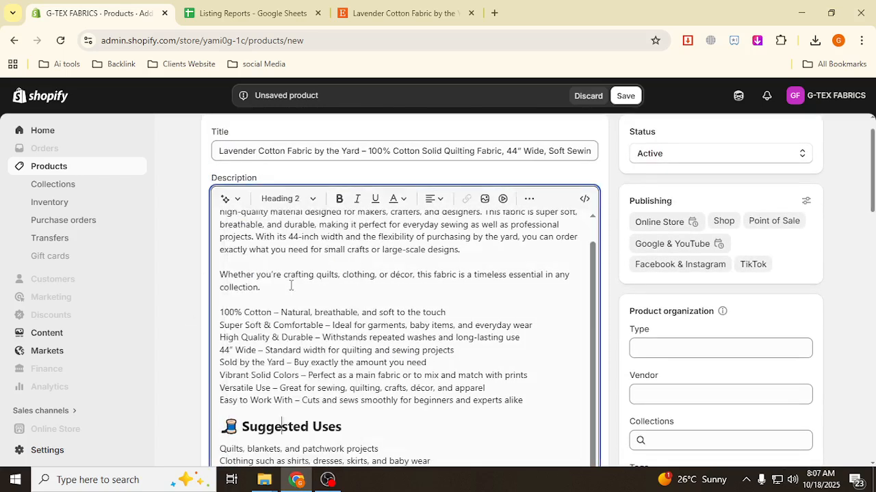
pyautogui.click(381, 309)
# Step: Upload all the lavender fabric files shown in Gtex Fabric folder 6 to the product's media
pyautogui.scroll(-6, 381, 318)
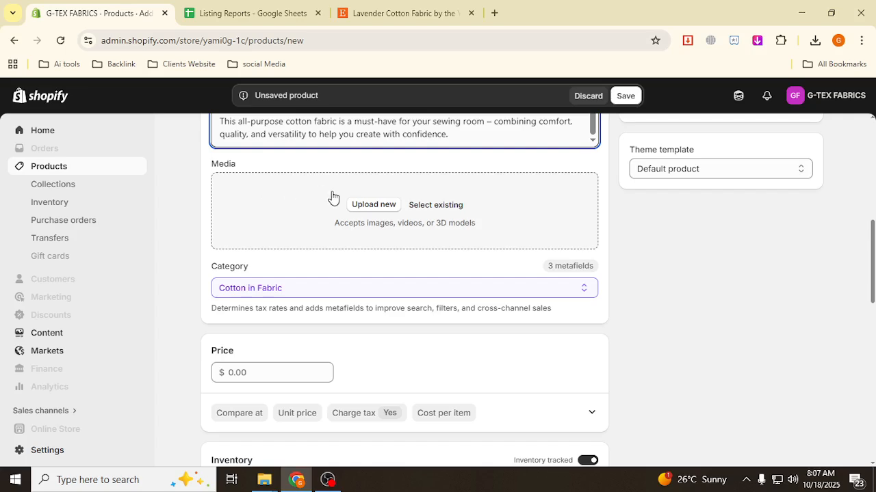
pyautogui.click(371, 205)
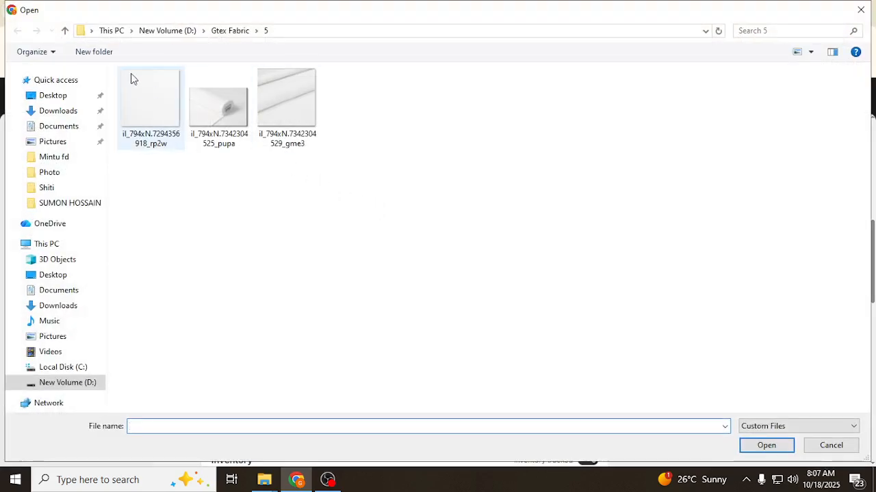
pyautogui.click(65, 30)
pyautogui.click(360, 118)
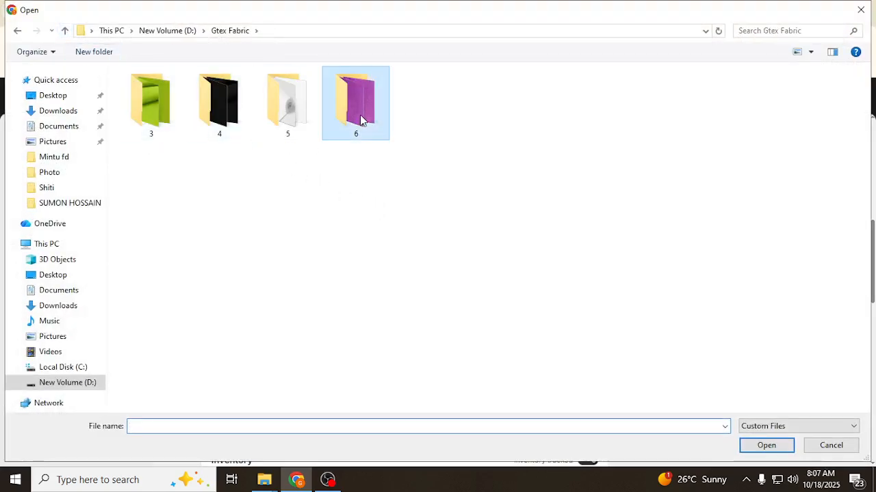
pyautogui.doubleClick(359, 118)
pyautogui.moveTo(569, 183); pyautogui.dragTo(113, 67)
pyautogui.click(765, 445)
# Step: Check the Length options and their prices on the lavender fabric's Etsy listing and return to the Shopify product
pyautogui.scroll(-2, 386, 326)
pyautogui.scroll(-6, 362, 318)
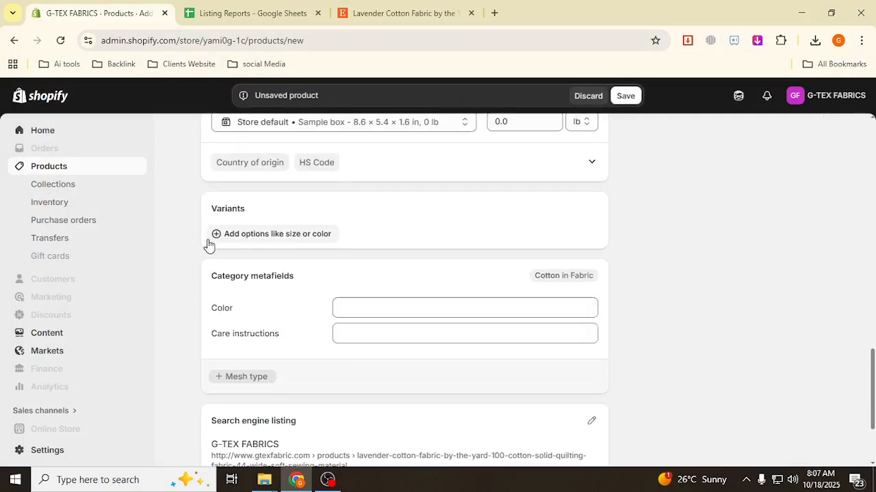
pyautogui.click(392, 14)
pyautogui.scroll(15, 683, 255)
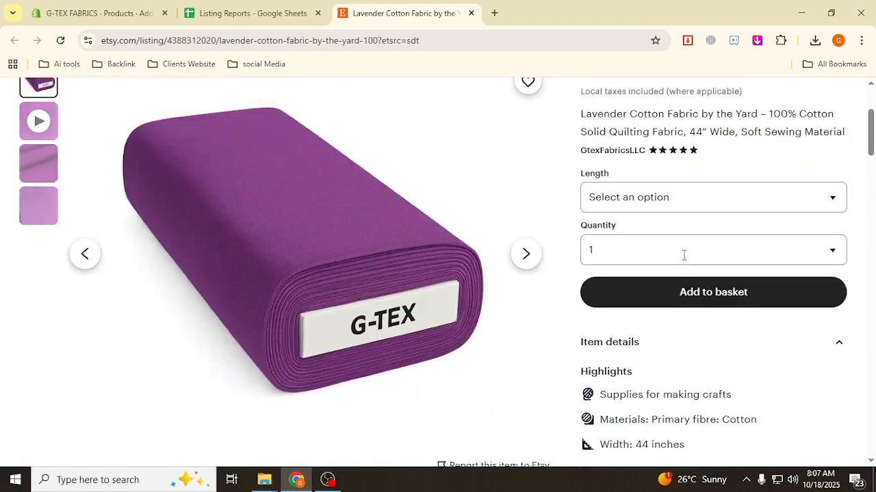
pyautogui.click(649, 199)
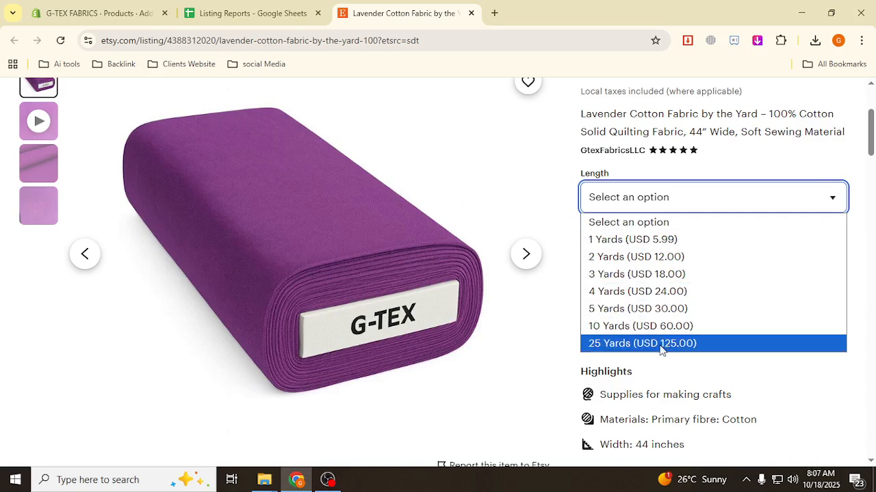
pyautogui.click(154, 19)
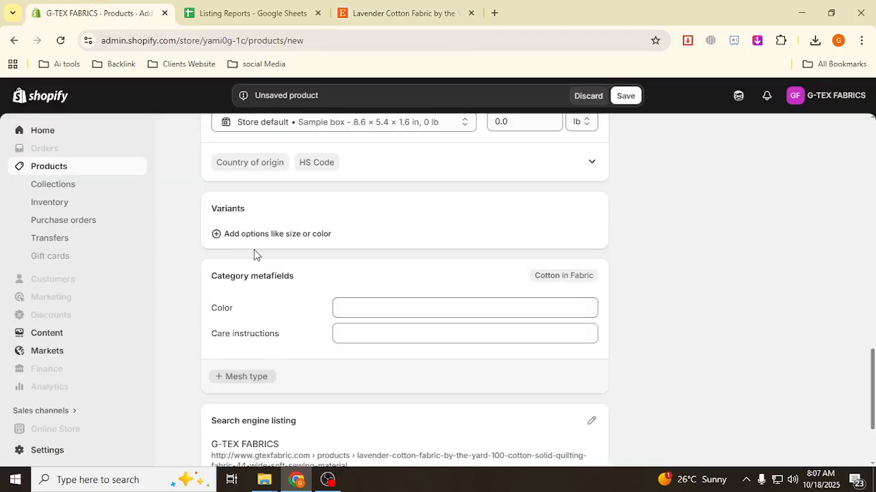
# Step: Add a custom variant option named Length with the first value "1 Yards"
pyautogui.click(288, 240)
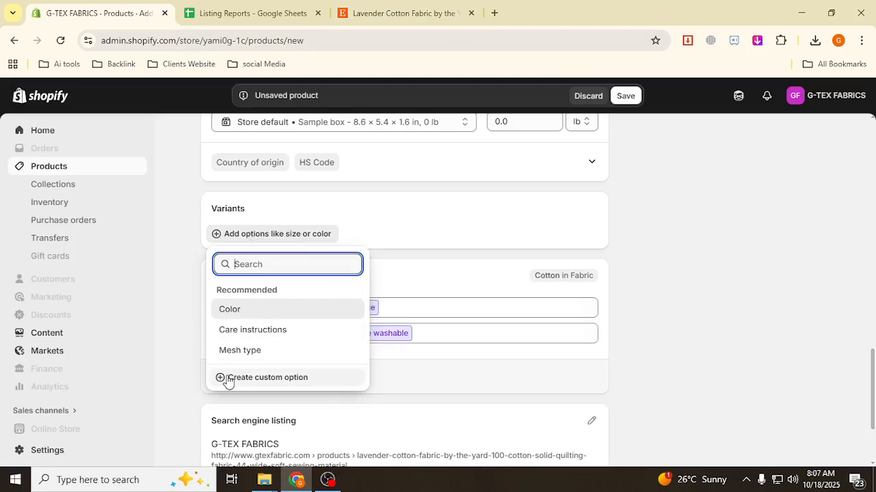
pyautogui.click(287, 379)
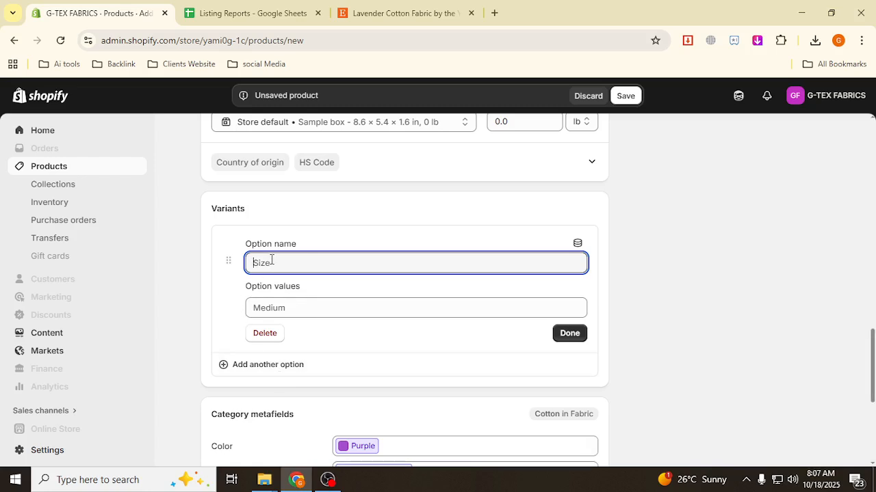
pyautogui.write('L')
pyautogui.click(305, 314)
pyautogui.write('1 Yards')
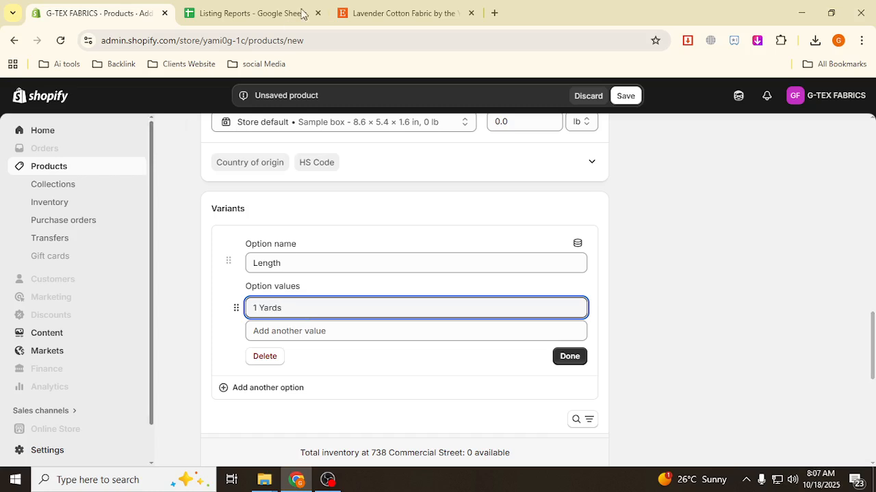
# Step: Recheck the Length options offered on the lavender fabric's Etsy listing and return to the unsaved Shopify product
pyautogui.click(403, 13)
pyautogui.click(661, 200)
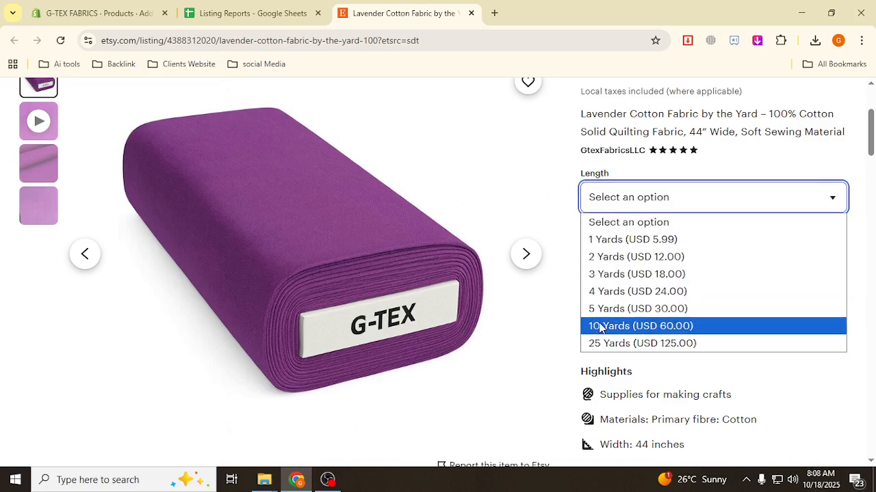
pyautogui.click(102, 13)
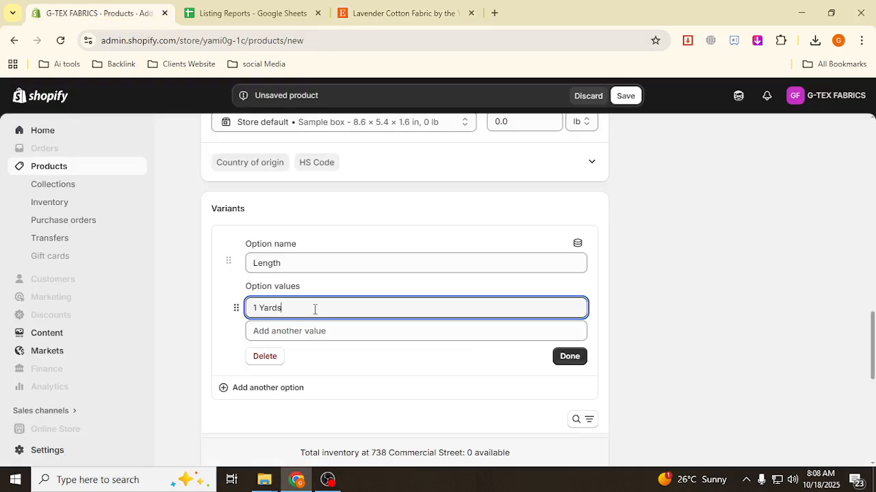
# Step: Add "2 Yards", "3 Yards" and "4 Yards" as further values of the Length option
pyautogui.hotkey('shift', 'Left')
pyautogui.hotkey('shift', 'Left')
pyautogui.hotkey('shift', 'Left')
pyautogui.click(305, 336)
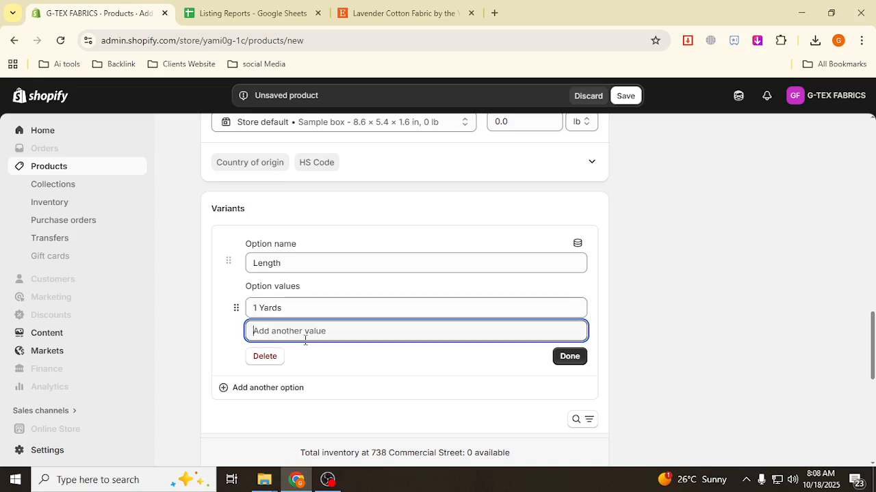
pyautogui.write('2 Yards')
pyautogui.click(301, 350)
pyautogui.write('3 ')
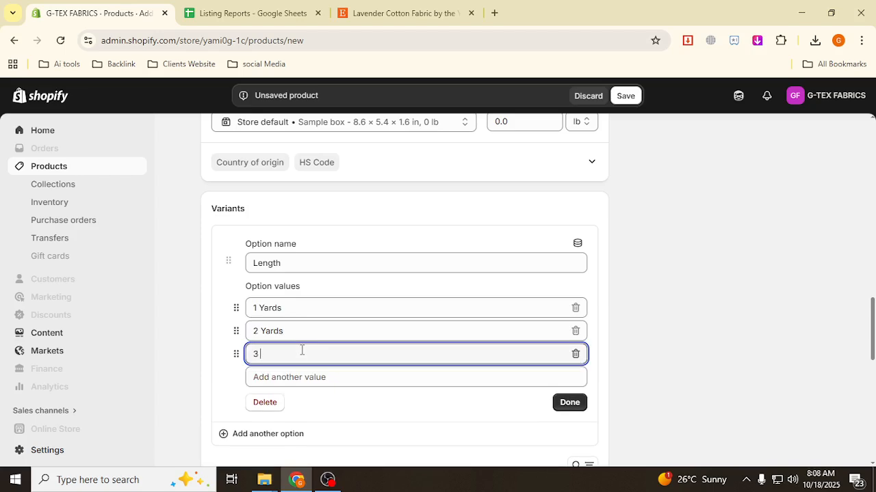
pyautogui.write('Yards')
pyautogui.click(297, 376)
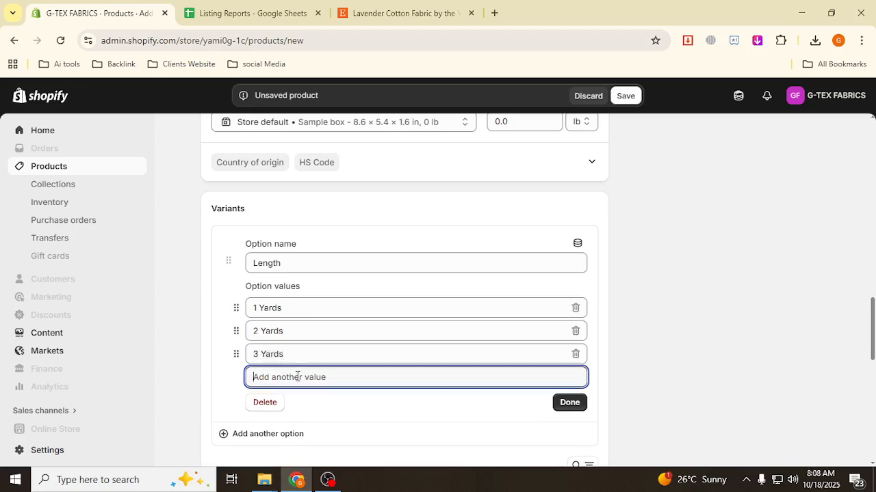
pyautogui.write('4 Yards')
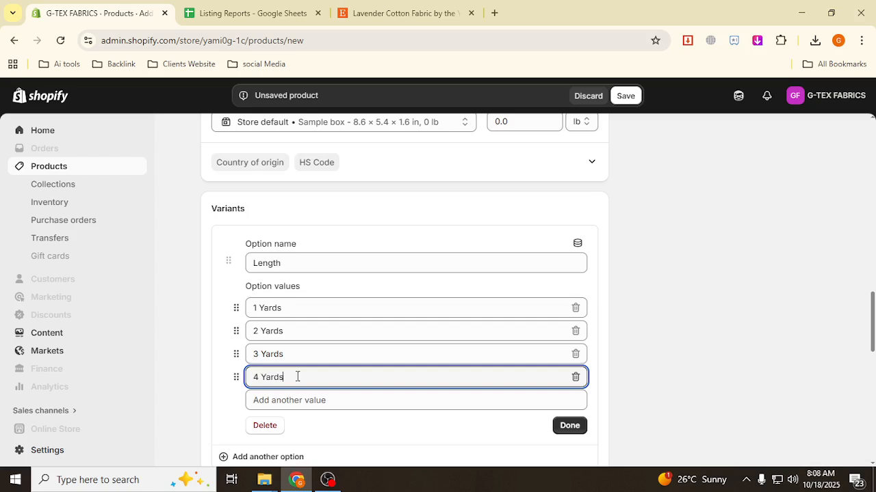
# Step: Add "5 Yards", "10 Yards" and "25 Yards" to the Length values and finish editing the option
pyautogui.scroll(-3, 304, 363)
pyautogui.click(299, 209)
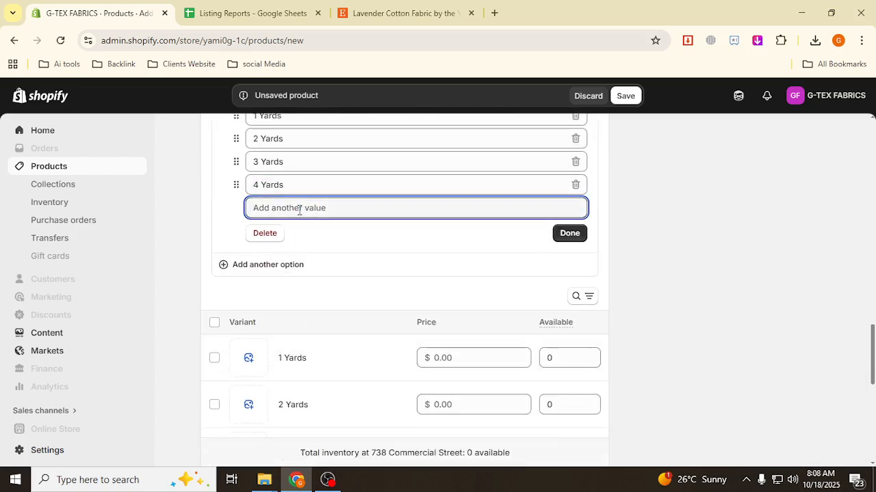
pyautogui.write('5 Yards')
pyautogui.click(299, 232)
pyautogui.write('10 Yards')
pyautogui.click(301, 253)
pyautogui.write('25 Yards')
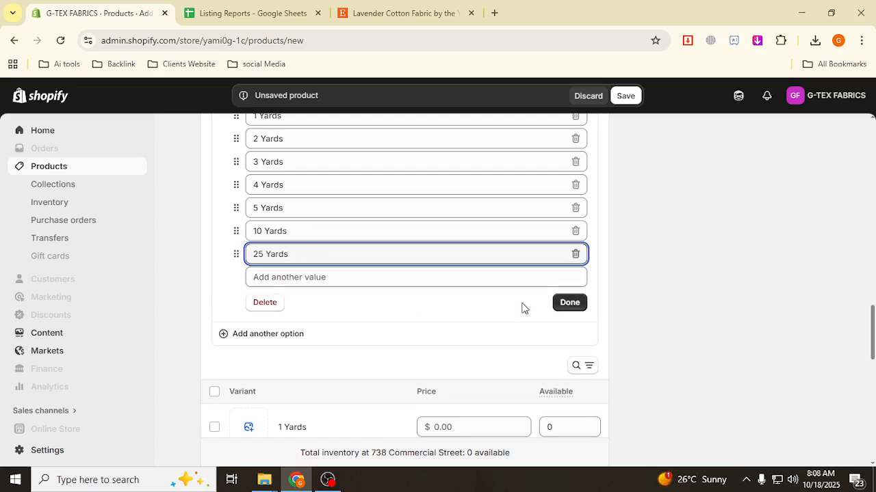
pyautogui.click(569, 303)
# Step: Look up the Length prices on the Etsy listing and set the 1 Yards variant's price to $5.99
pyautogui.scroll(-1, 305, 223)
pyautogui.scroll(2, 321, 253)
pyautogui.click(509, 259)
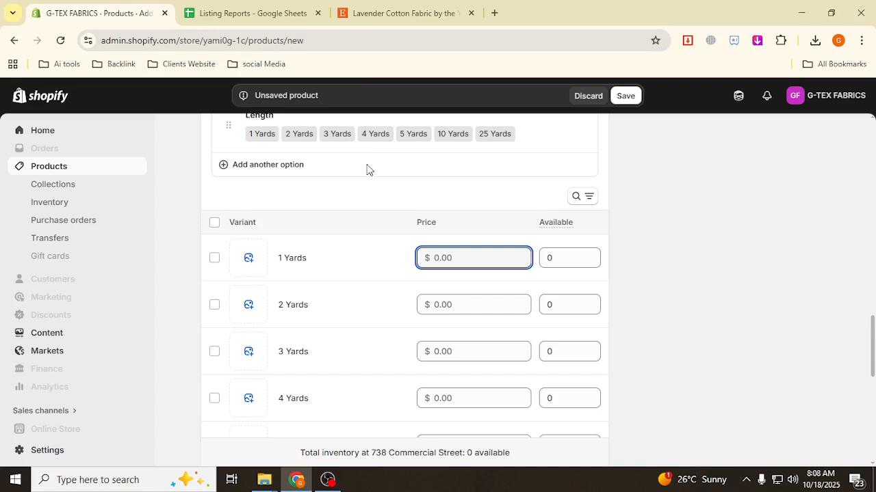
pyautogui.click(390, 11)
pyautogui.click(679, 202)
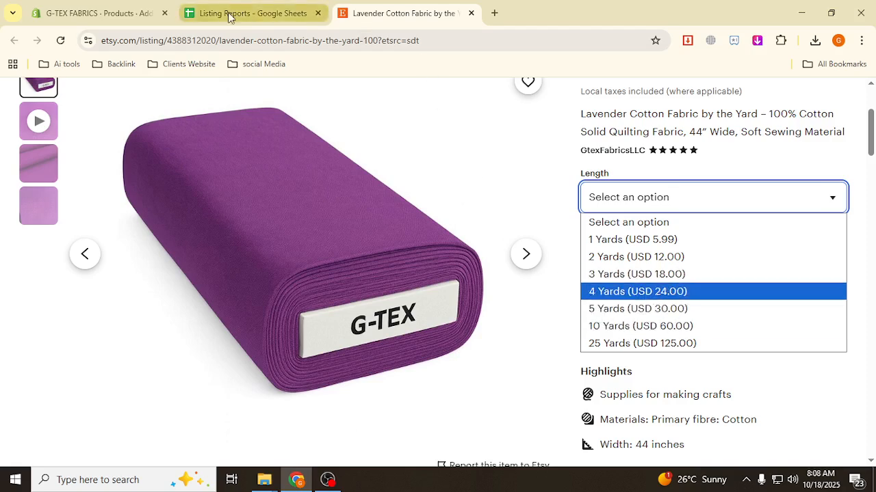
pyautogui.click(117, 14)
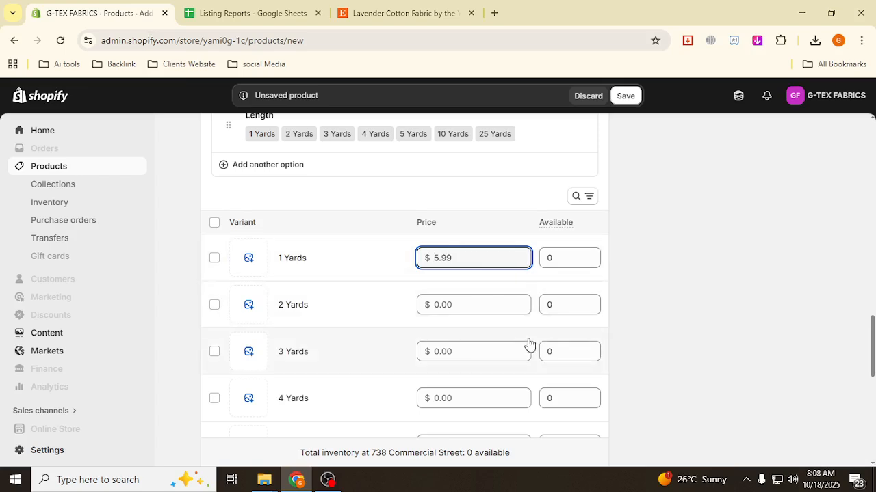
# Step: Set the variant prices to $12 for 2 Yards, $18 for 3 Yards and $24 for 4 Yards
pyautogui.click(510, 301)
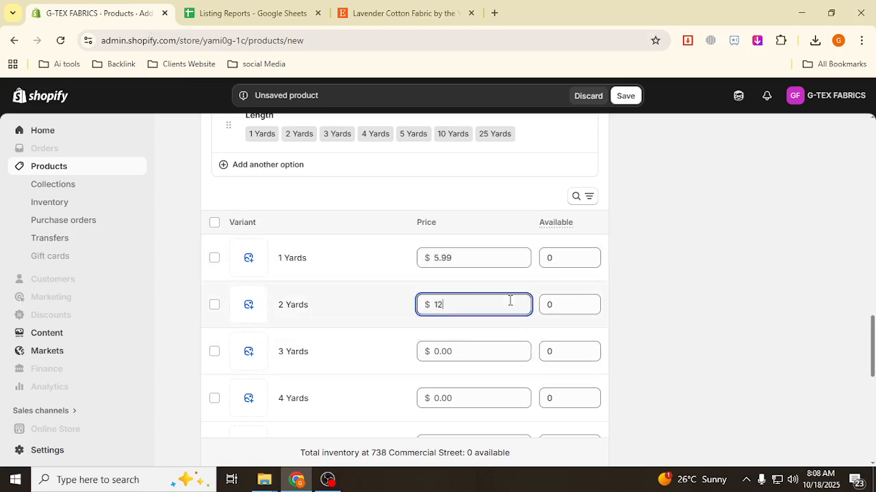
pyautogui.write('12')
pyautogui.click(518, 355)
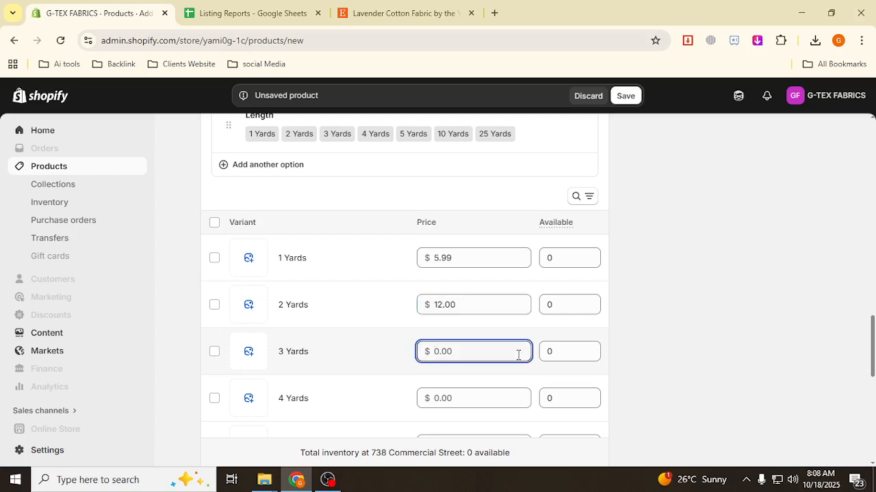
pyautogui.write('18')
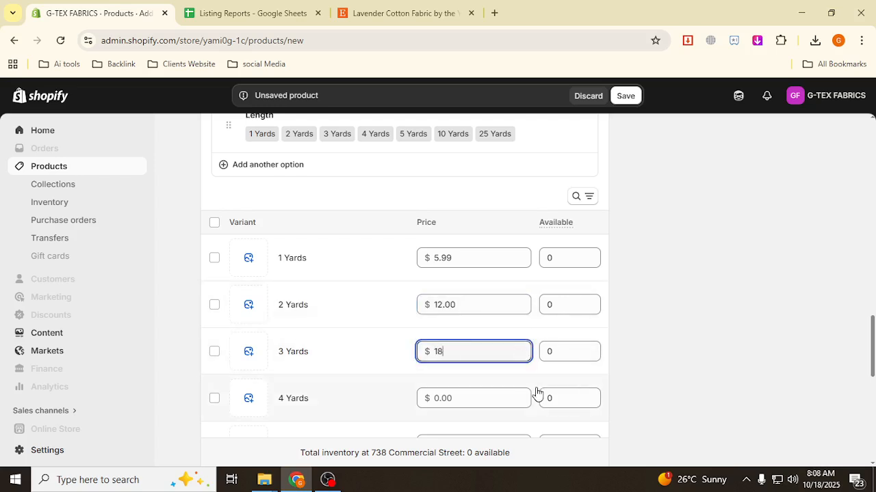
pyautogui.click(511, 394)
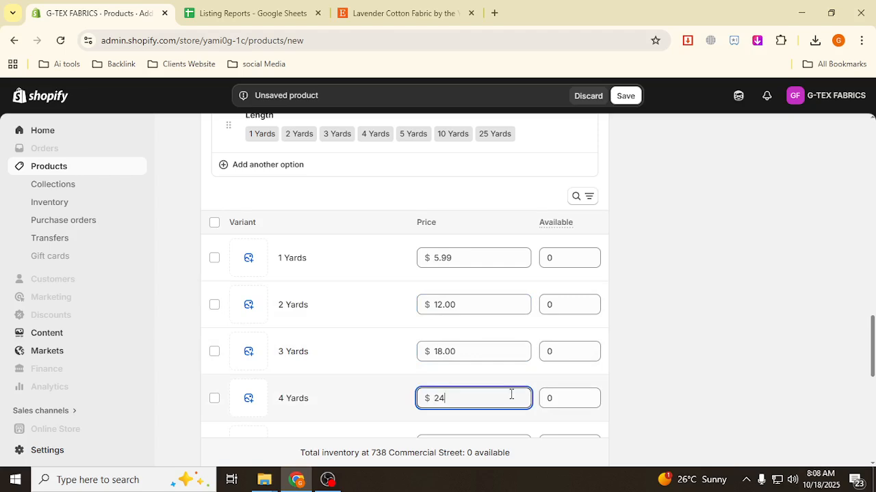
# Step: Set the variant prices to $30 for 5 Yards and $60 for 10 Yards
pyautogui.scroll(-1, 516, 393)
pyautogui.click(520, 379)
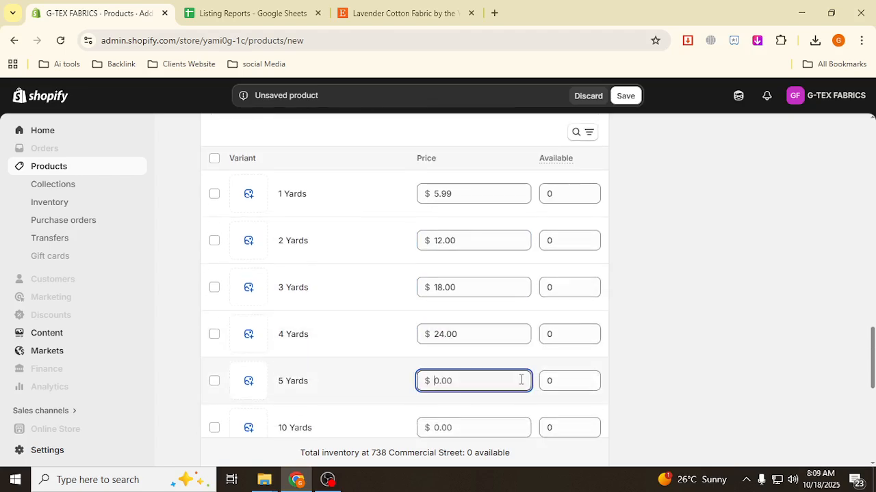
pyautogui.write('30')
pyautogui.click(504, 421)
pyautogui.scroll(-2, 696, 360)
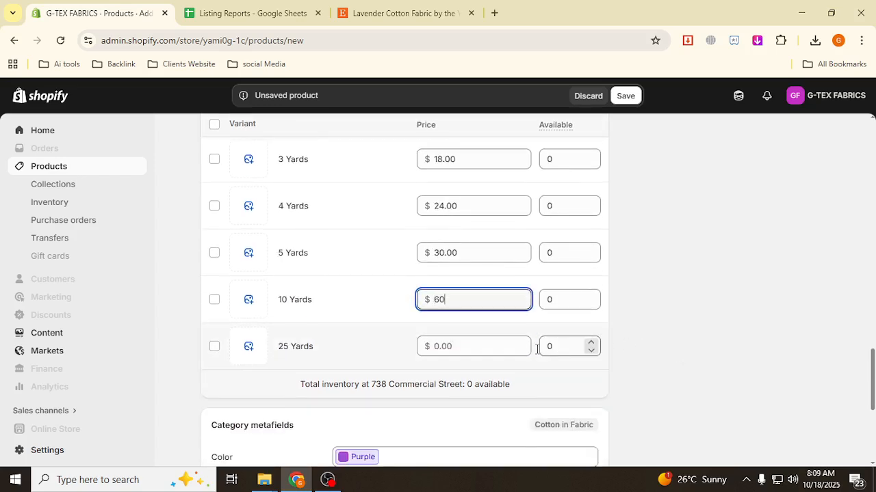
# Step: Look up the 25 Yards price on the Etsy listing and set that variant's price to $125
pyautogui.click(507, 346)
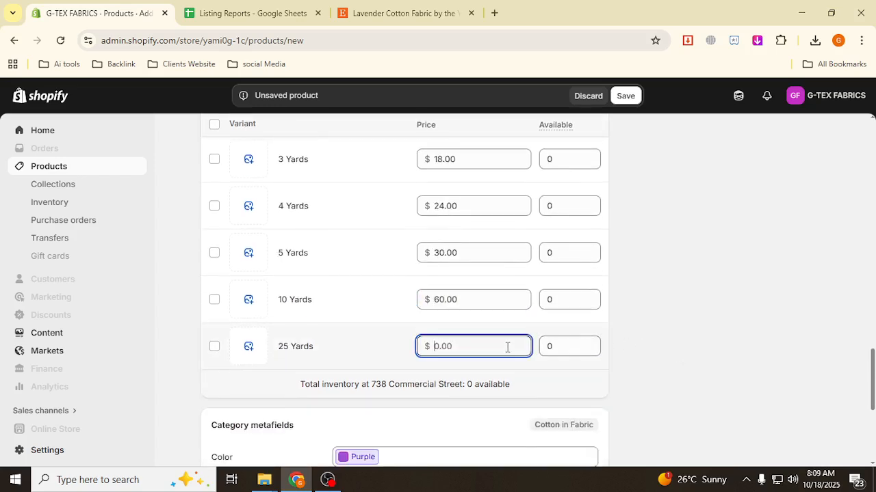
pyautogui.click(361, 15)
pyautogui.click(715, 202)
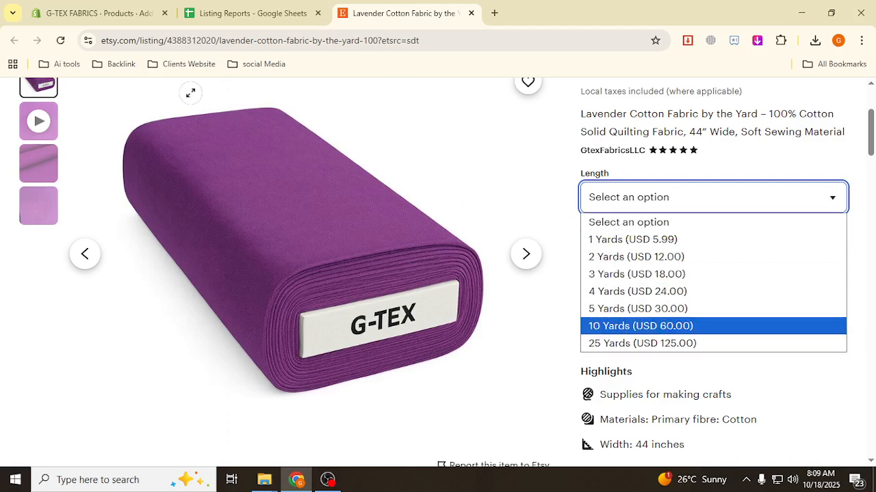
pyautogui.click(115, 21)
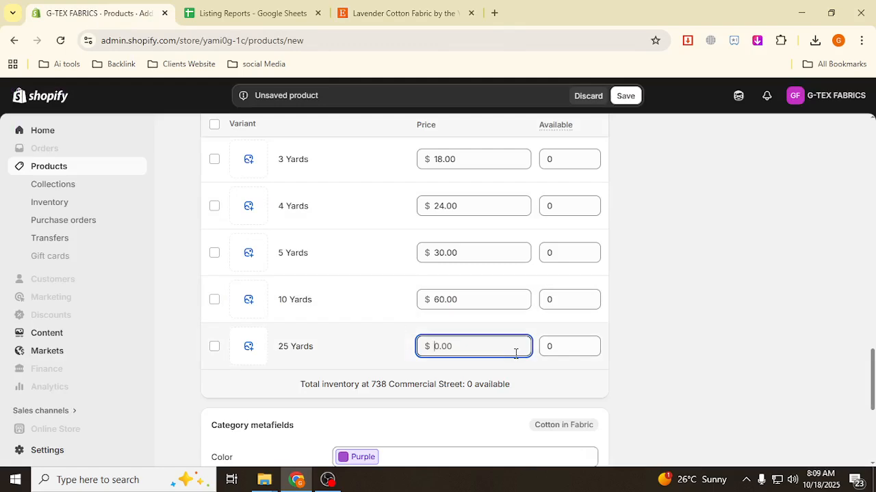
pyautogui.click(740, 308)
# Step: Set the available quantity of the 1 Yards variant to 50
pyautogui.scroll(3, 615, 291)
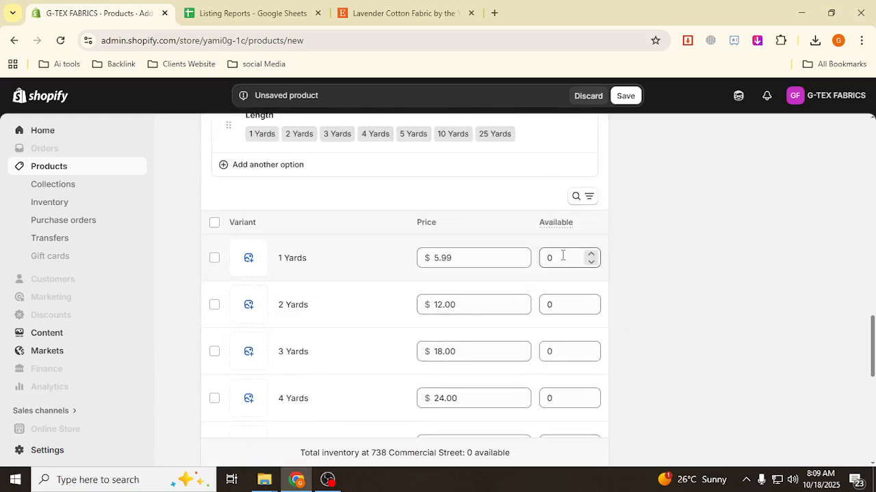
pyautogui.click(560, 257)
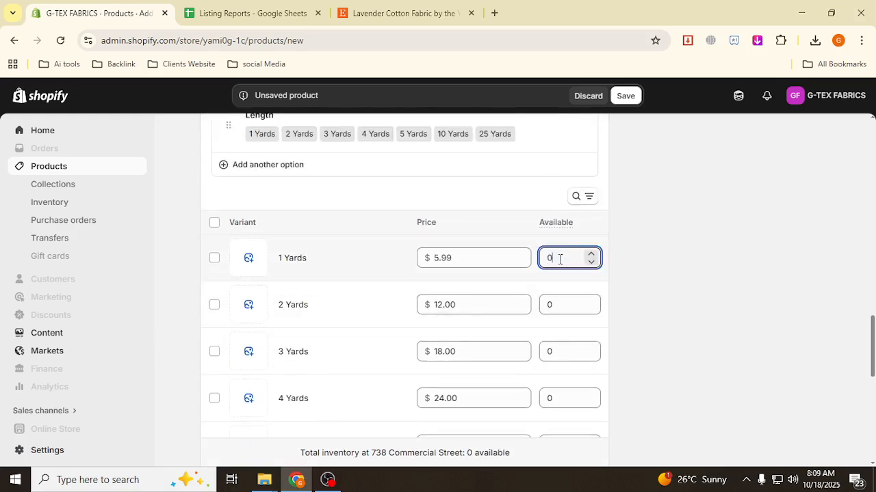
pyautogui.doubleClick(549, 258)
pyautogui.doubleClick(548, 259)
pyautogui.write('50')
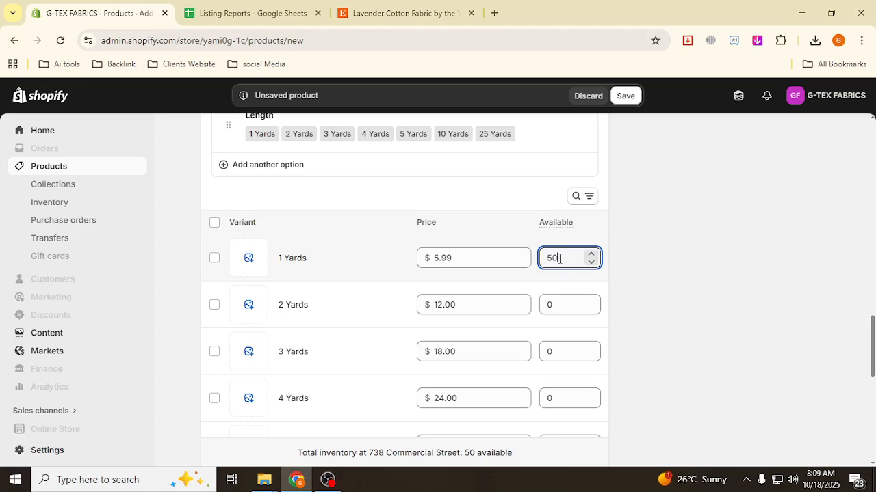
pyautogui.click(532, 259)
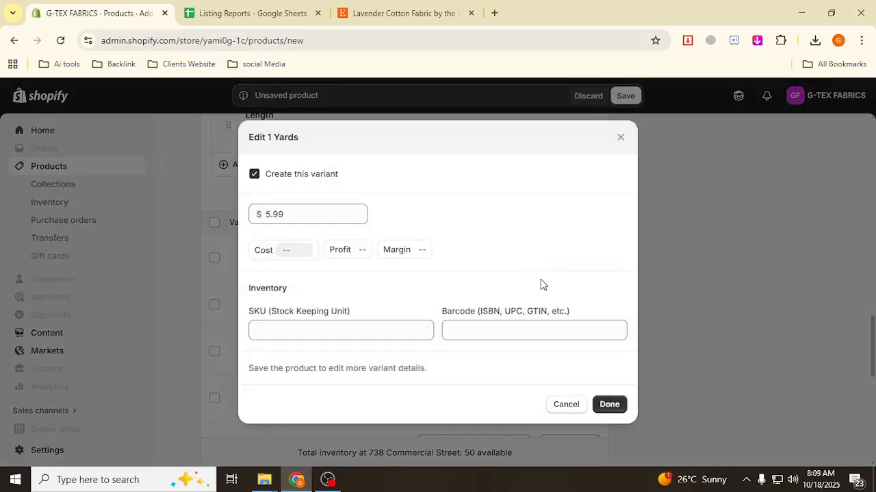
pyautogui.click(565, 405)
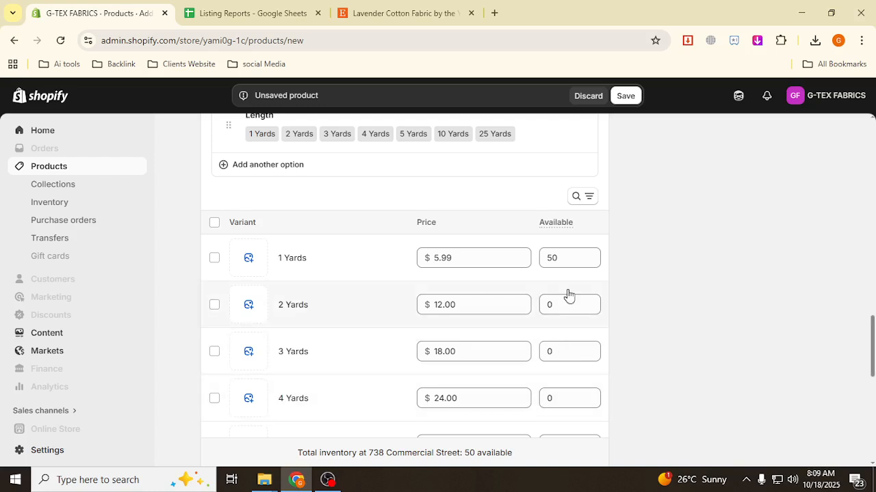
pyautogui.click(554, 257)
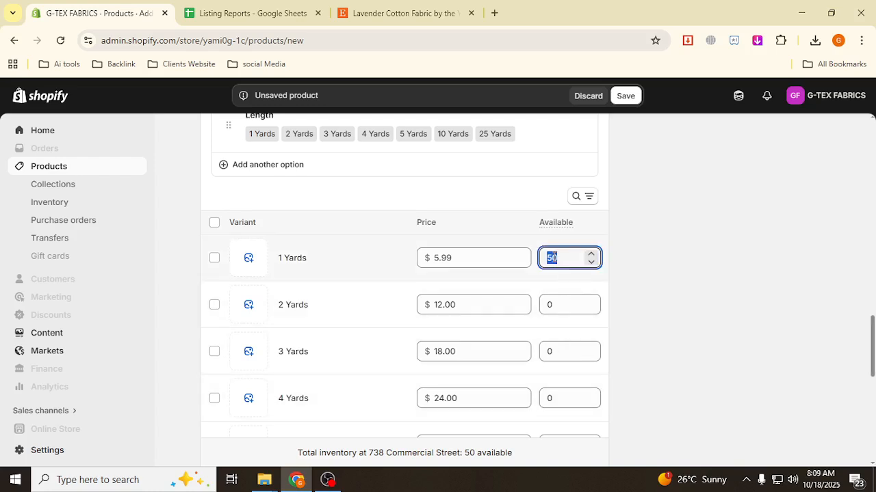
# Step: Set the available quantity to 50 for each of the 2 Yards, 3 Yards and 4 Yards variants
pyautogui.doubleClick(563, 301)
pyautogui.write('50')
pyautogui.doubleClick(561, 351)
pyautogui.write('50')
pyautogui.scroll(-1, 689, 304)
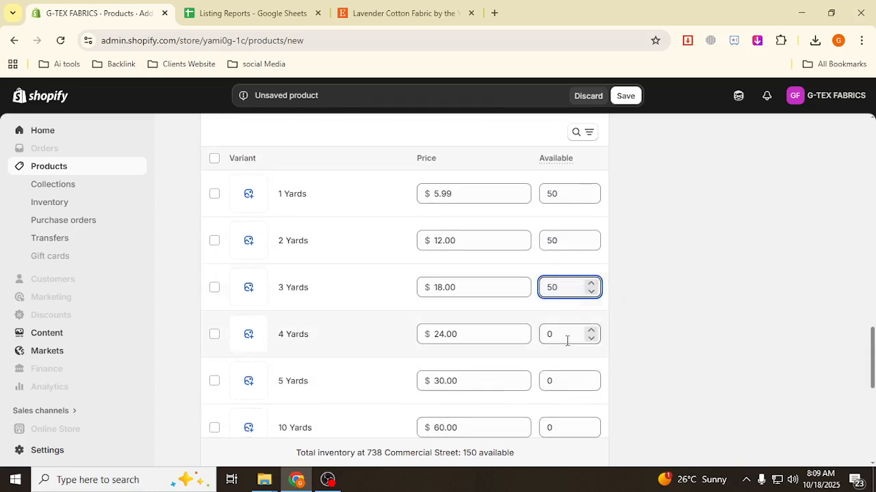
pyautogui.doubleClick(561, 333)
pyautogui.write('50')
# Step: Set the available quantity to 50 for each of the 5 Yards, 10 Yards and 25 Yards variants
pyautogui.scroll(-2, 664, 324)
pyautogui.doubleClick(547, 245)
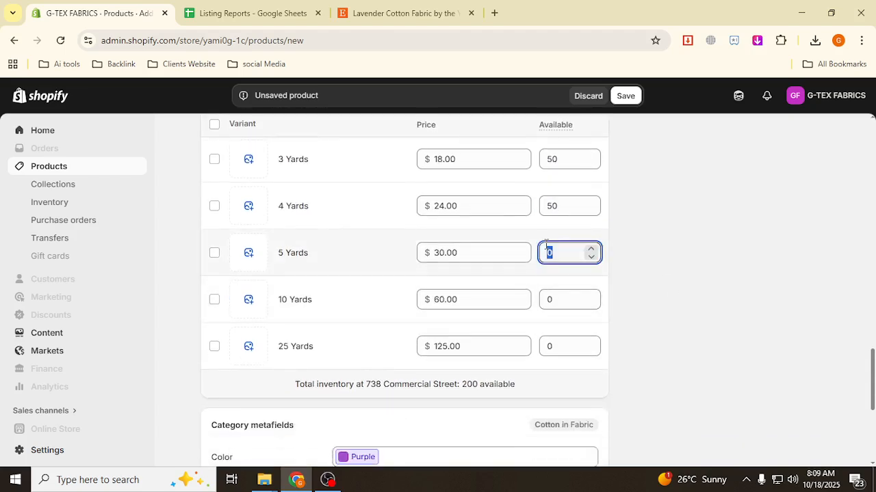
pyautogui.write('50')
pyautogui.doubleClick(565, 301)
pyautogui.write('50')
pyautogui.doubleClick(563, 346)
pyautogui.write('50')
pyautogui.click(693, 311)
# Step: Review the unsaved product's variants, category metafields, search engine listing, title, description and media
pyautogui.scroll(-3, 693, 315)
pyautogui.scroll(5, 444, 322)
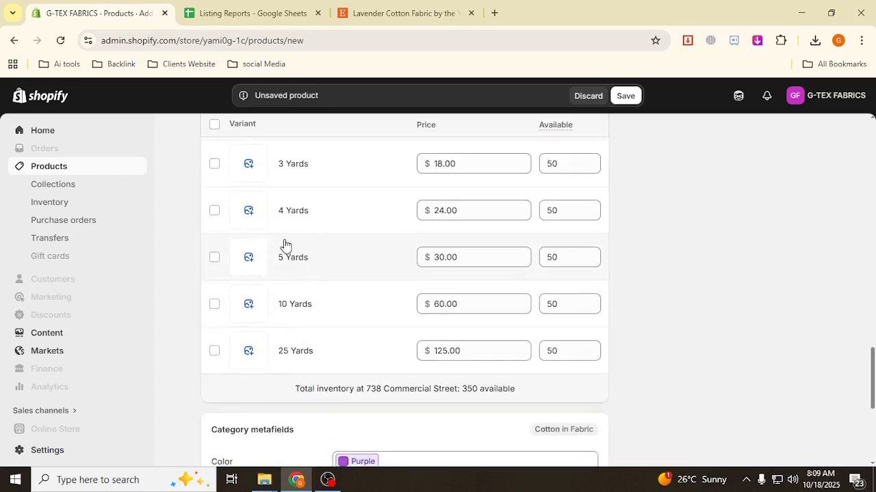
pyautogui.scroll(-4, 308, 317)
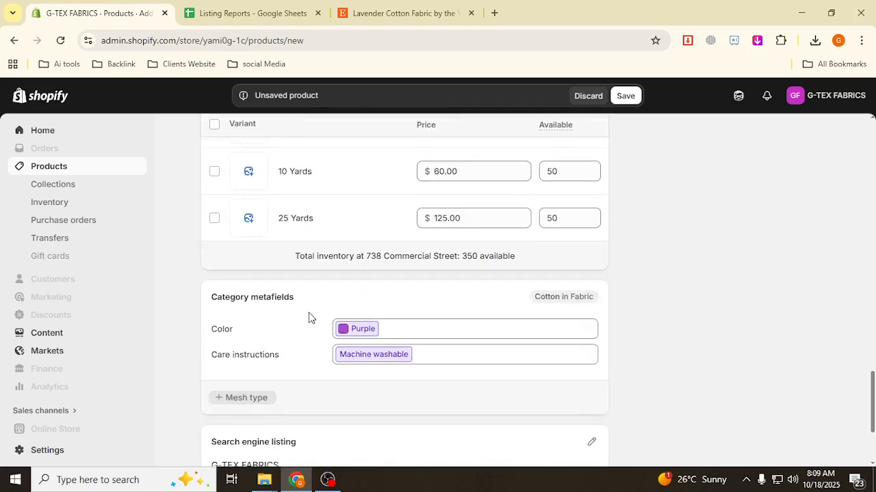
pyautogui.scroll(4, 307, 316)
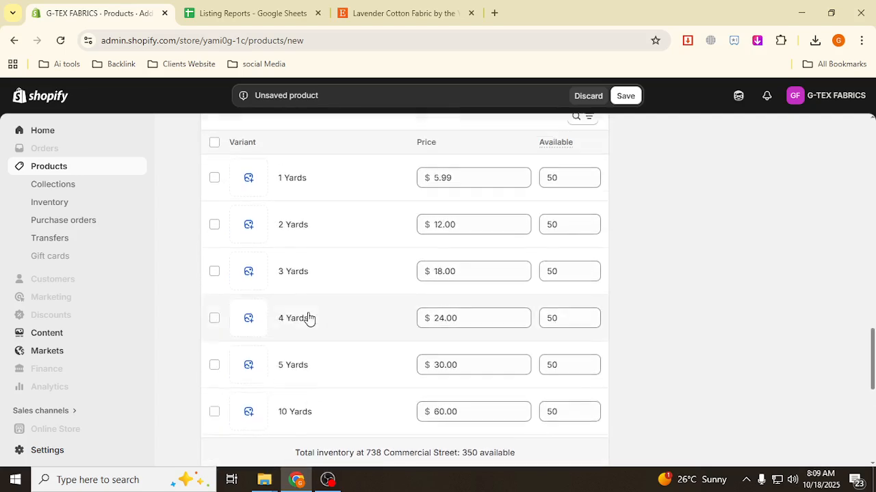
pyautogui.scroll(-4, 321, 319)
pyautogui.scroll(-2, 322, 318)
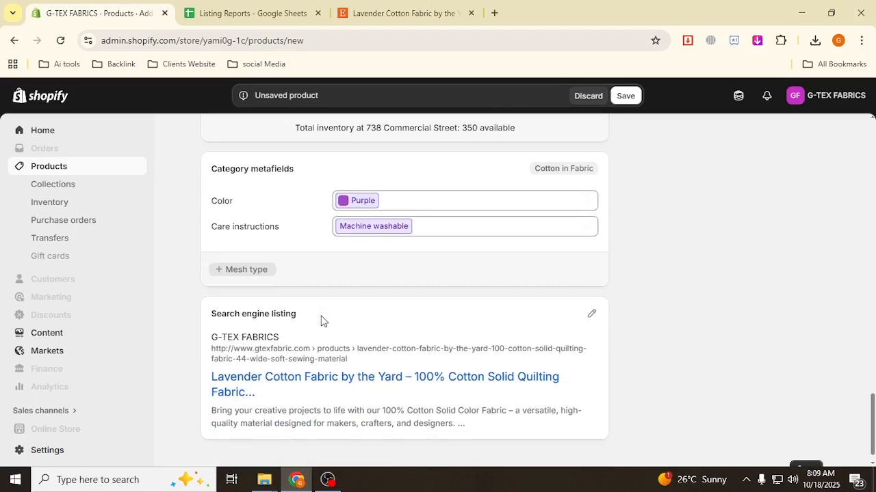
pyautogui.scroll(7, 321, 320)
pyautogui.scroll(12, 321, 320)
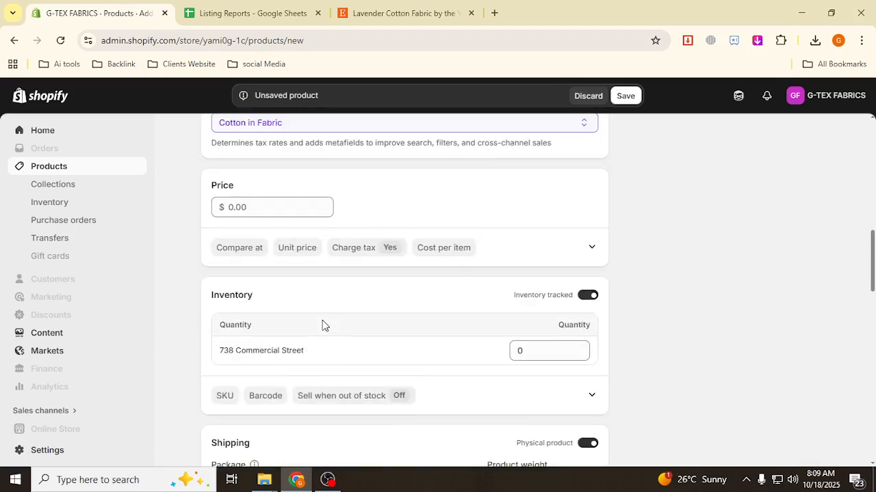
pyautogui.scroll(1, 331, 319)
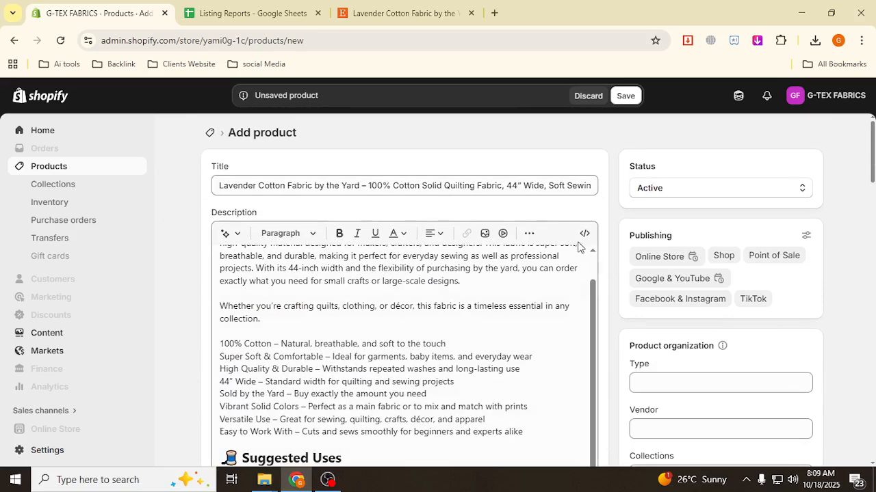
pyautogui.scroll(-1, 327, 308)
pyautogui.scroll(-1, 327, 308)
pyautogui.click(283, 267)
pyautogui.scroll(-2, 308, 274)
pyautogui.scroll(2, 337, 286)
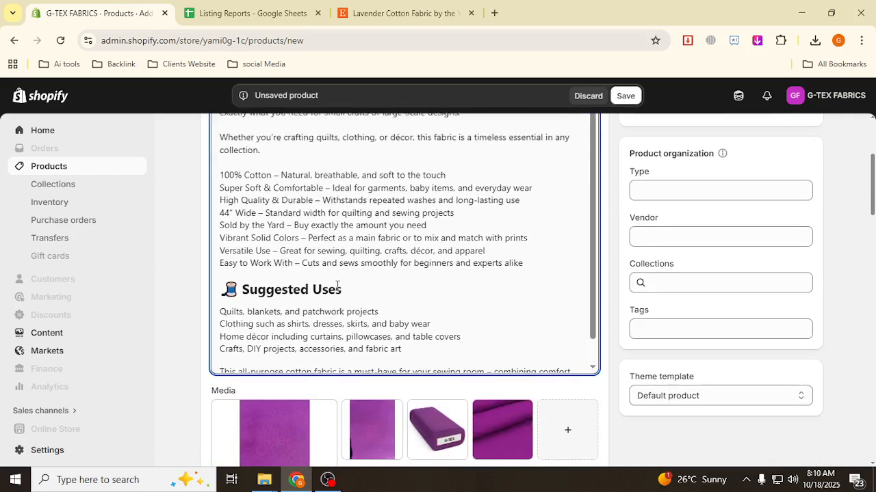
# Step: Append "| G-tex Fabrics" to the end of the Lavender Cotton Fabric product title
pyautogui.scroll(3, 598, 299)
pyautogui.scroll(-6, 598, 298)
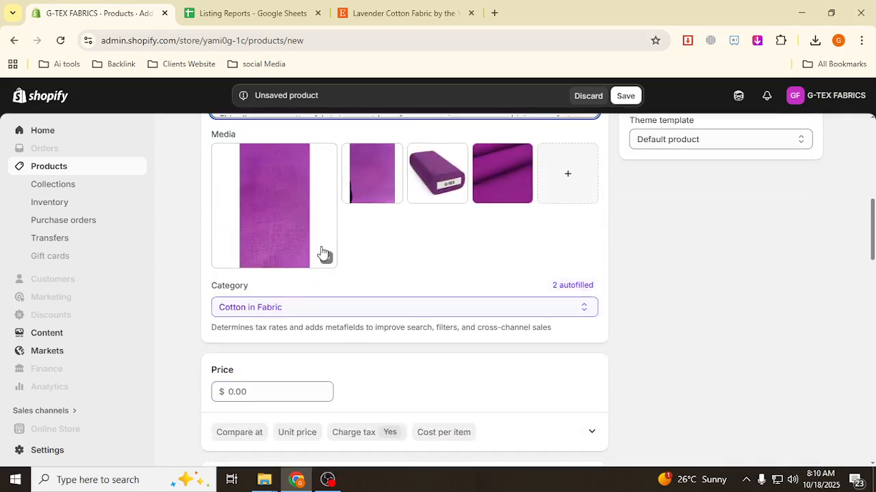
pyautogui.scroll(7, 659, 232)
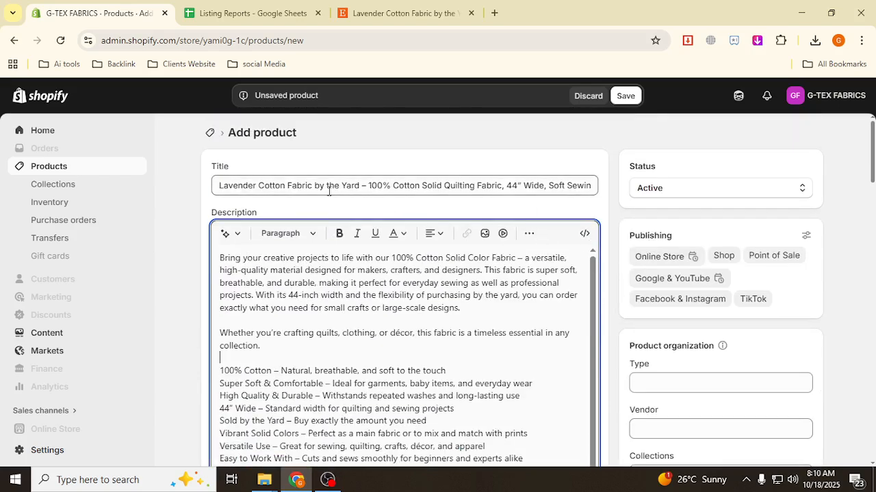
pyautogui.moveTo(230, 184); pyautogui.dragTo(428, 183)
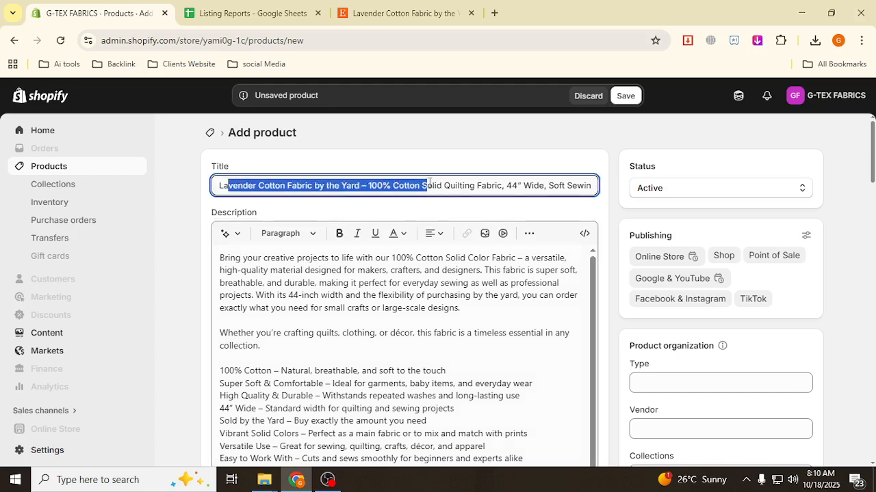
pyautogui.moveTo(512, 185); pyautogui.dragTo(617, 190)
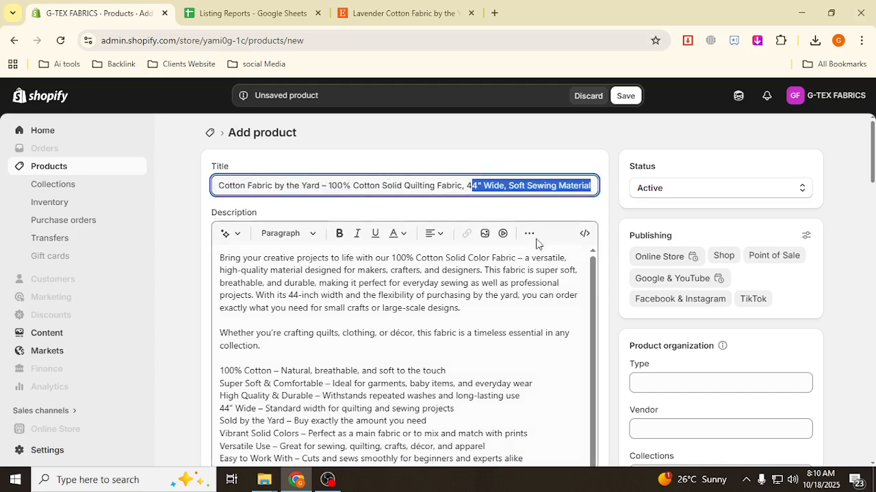
pyautogui.click(581, 186)
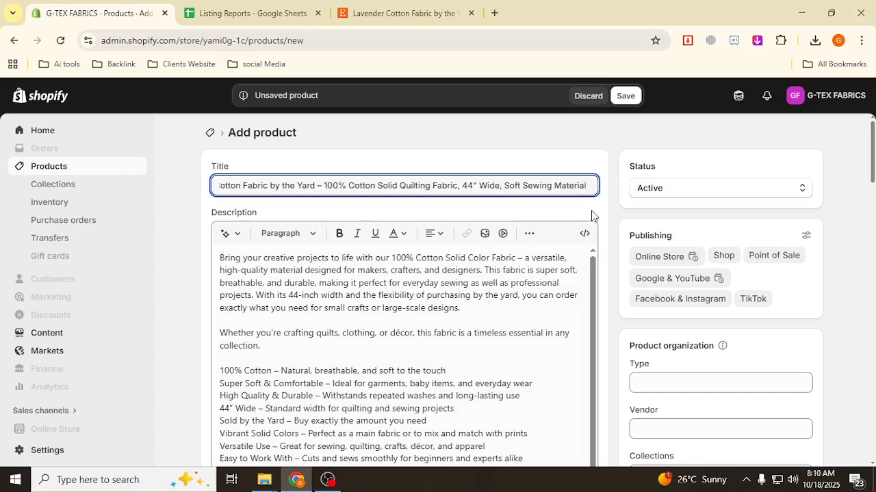
pyautogui.write('|')
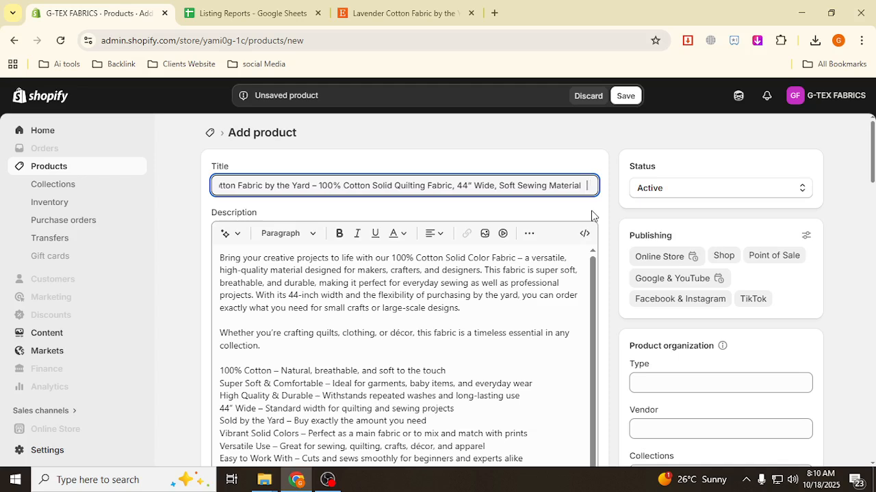
pyautogui.write(' G-')
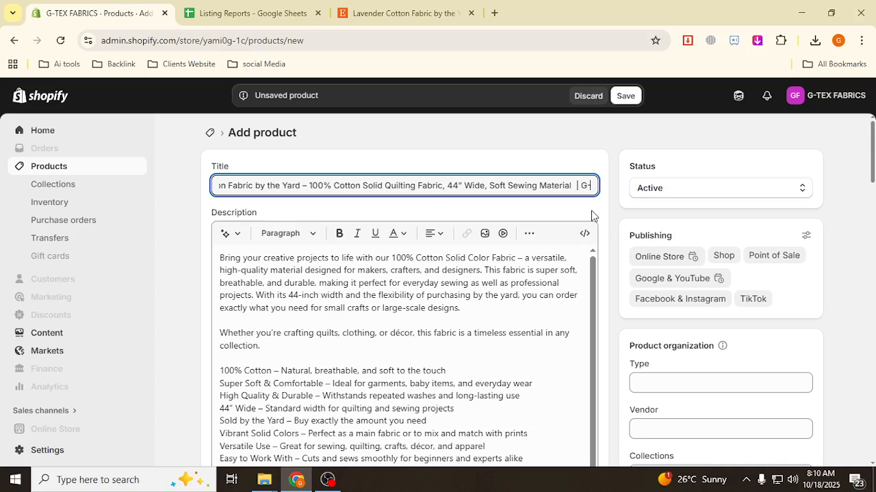
pyautogui.write('te')
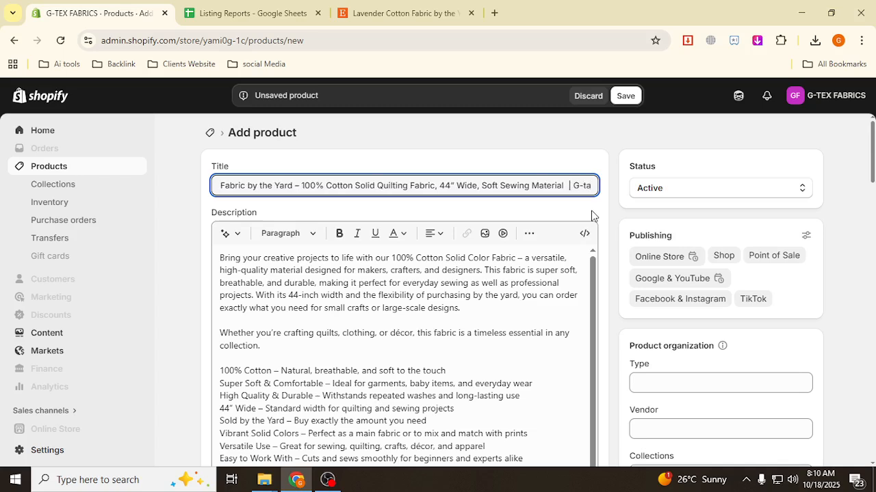
pyautogui.write('x')
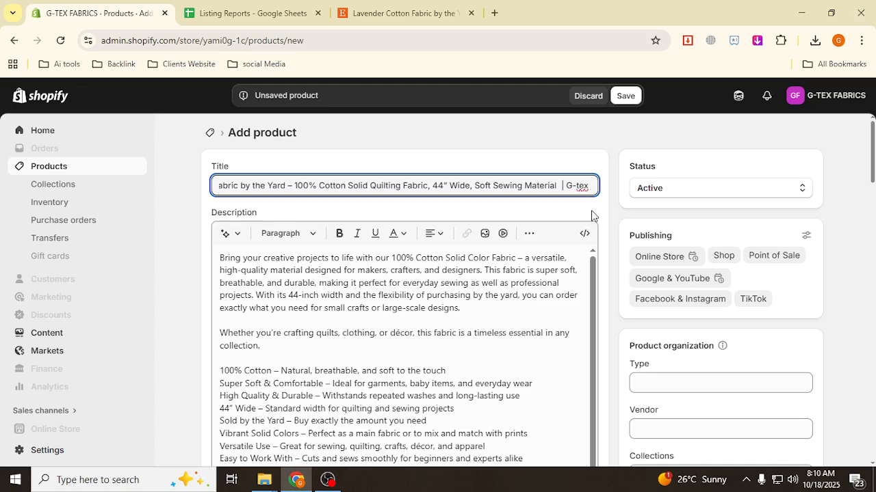
pyautogui.write(' Fab')
pyautogui.write('ri')
pyautogui.write('sc')
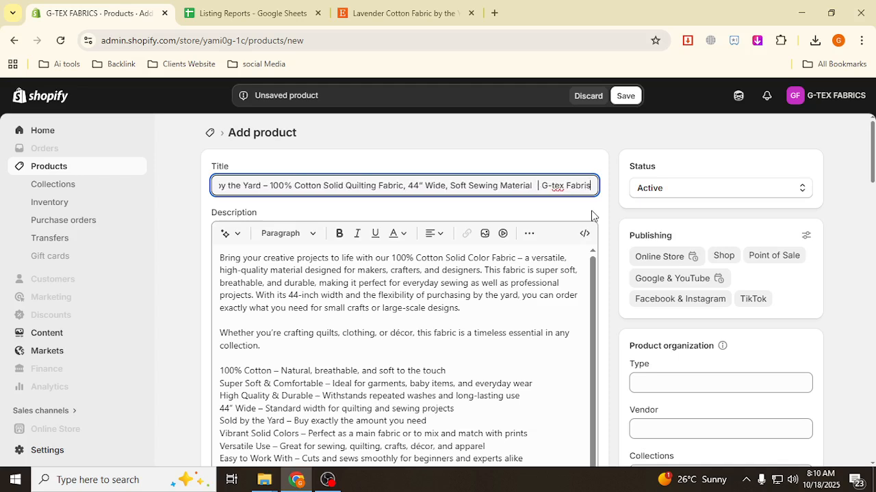
pyautogui.press('BackSpace')
pyautogui.press('BackSpace')
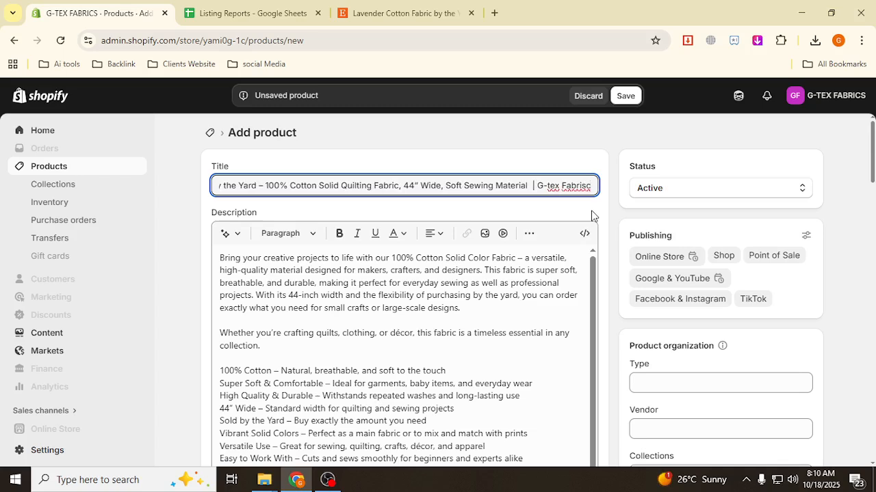
pyautogui.write('cs')
pyautogui.moveTo(538, 185)
pyautogui.mouseDown()
pyautogui.moveTo(595, 185)
pyautogui.moveTo(539, 182)
pyautogui.mouseUp()
pyautogui.click(576, 185)
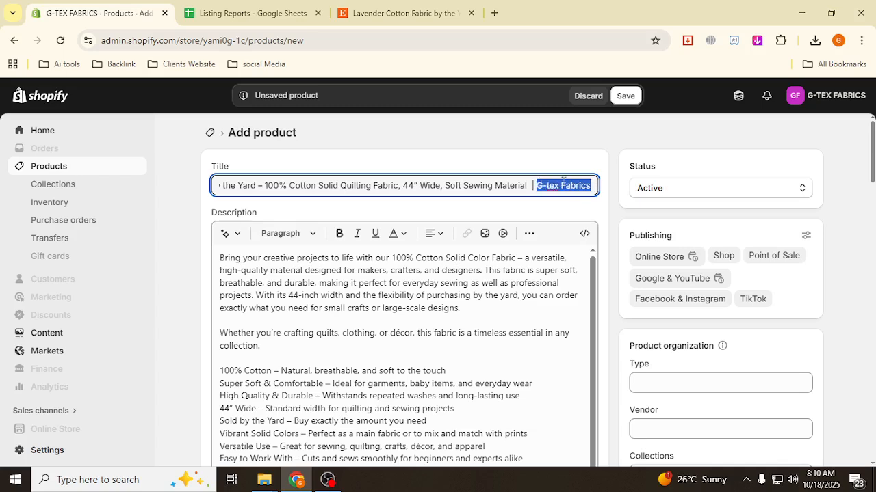
pyautogui.click(561, 184)
# Step: Check the description, media, Length variants, category metafields, search engine listing and product organization fields before saving
pyautogui.scroll(-1, 576, 205)
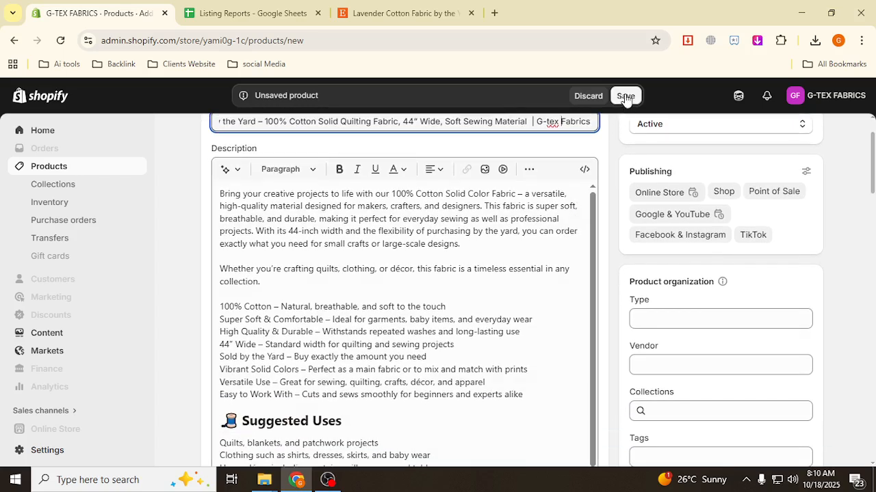
pyautogui.scroll(1, 641, 183)
pyautogui.scroll(-8, 288, 312)
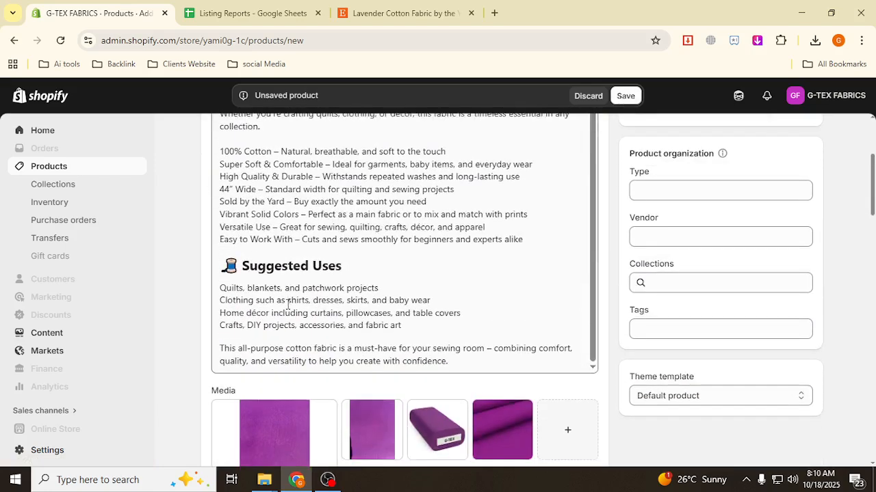
pyautogui.scroll(-7, 287, 312)
pyautogui.scroll(3, 293, 293)
pyautogui.scroll(1, 294, 266)
pyautogui.scroll(-8, 312, 328)
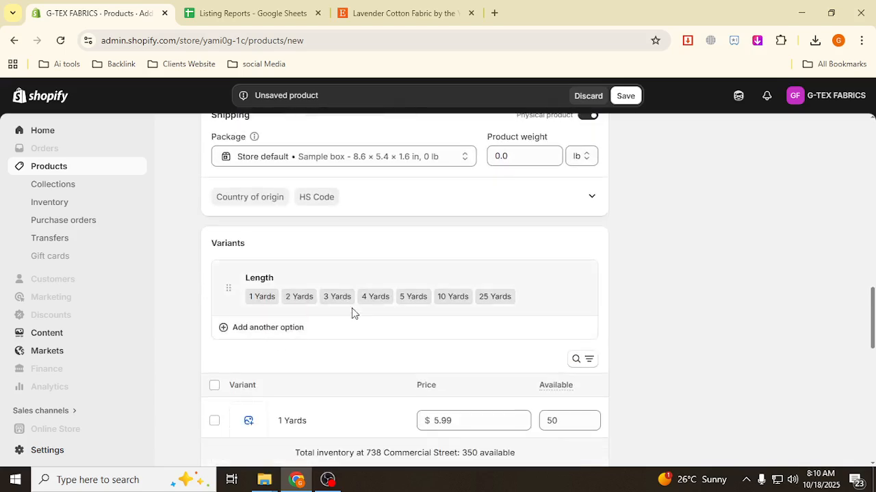
pyautogui.scroll(-2, 400, 307)
pyautogui.scroll(-3, 578, 284)
pyautogui.scroll(-4, 572, 292)
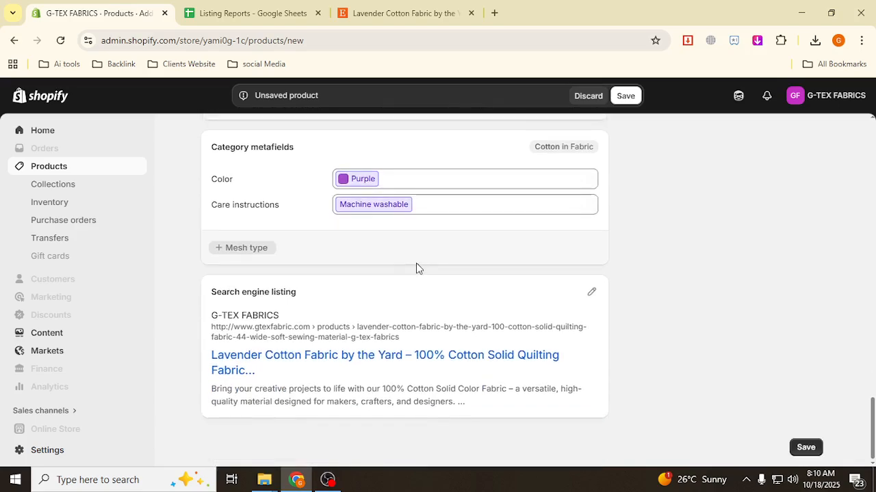
pyautogui.scroll(10, 582, 244)
pyautogui.scroll(6, 596, 248)
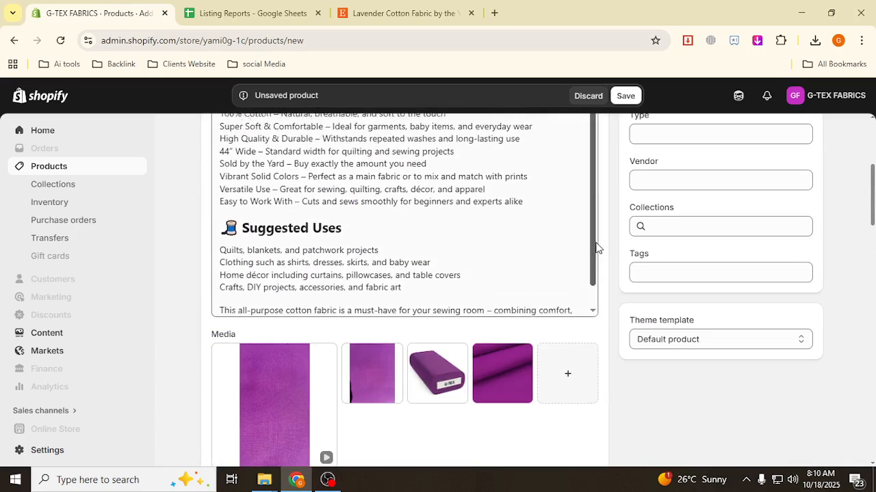
pyautogui.scroll(-2, 656, 212)
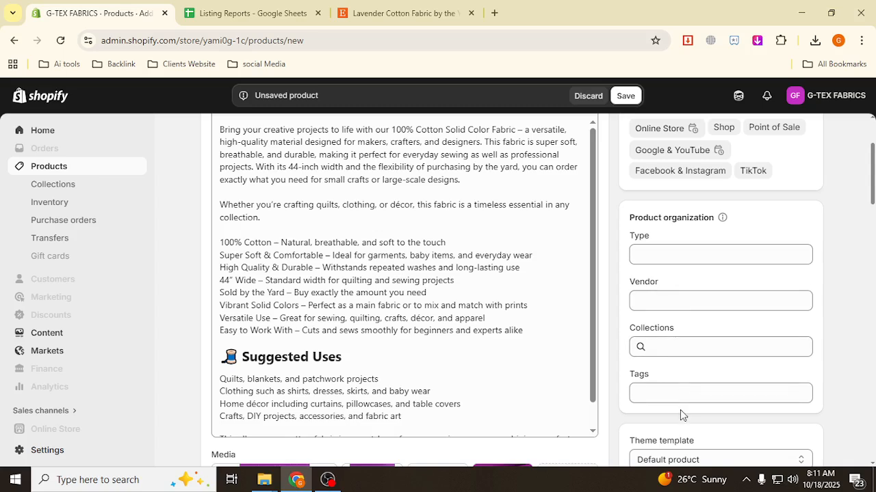
pyautogui.scroll(-1, 680, 410)
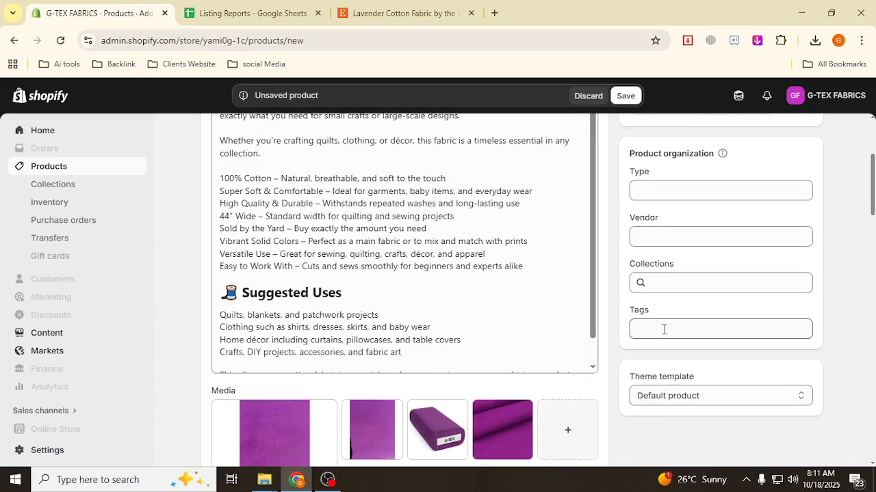
pyautogui.scroll(1, 664, 330)
pyautogui.scroll(-1, 688, 285)
pyautogui.scroll(-1, 683, 335)
pyautogui.scroll(3, 684, 354)
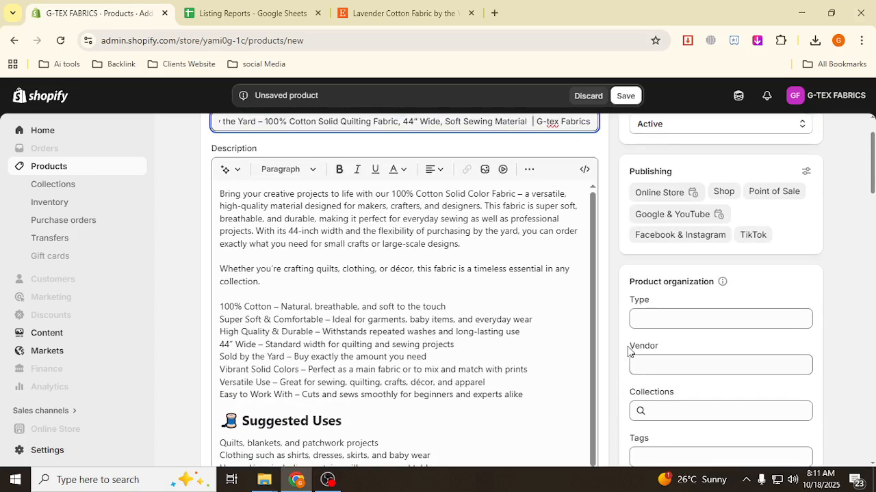
# Step: Save the Lavender Cotton Fabric product and copy its share link
pyautogui.scroll(1, 626, 339)
pyautogui.click(625, 96)
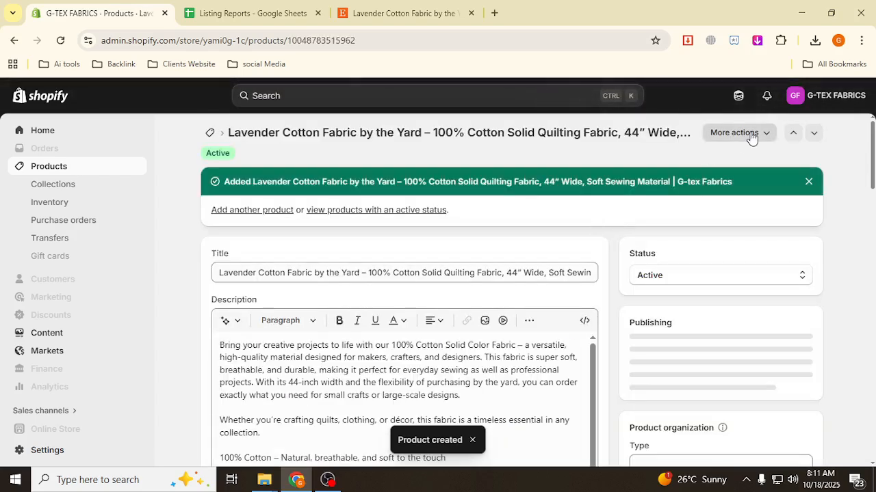
pyautogui.click(751, 136)
pyautogui.click(740, 253)
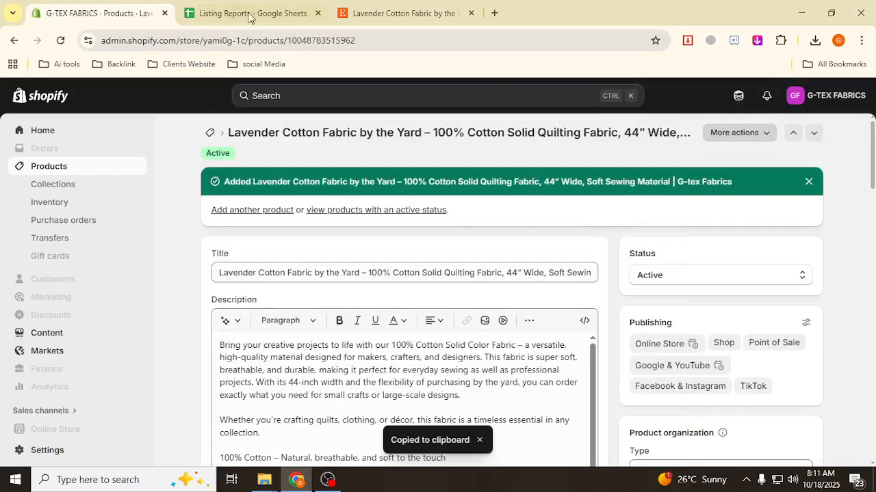
# Step: Switch to the Listing Reports spreadsheet and paste the product link into cell B6 of the Shopify Store column
pyautogui.click(271, 20)
pyautogui.click(174, 276)
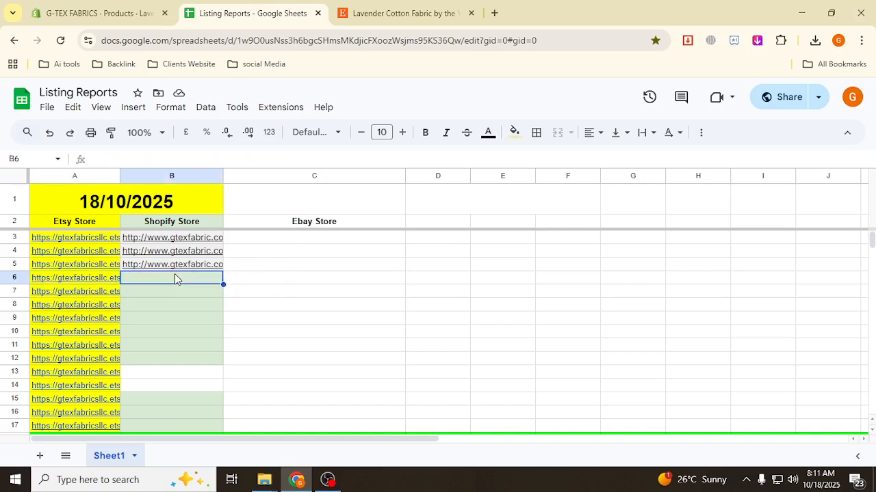
pyautogui.hotkey('ctrl', 'v')
# Step: Open the saved product's page in the online store from Shopify and check its title, description and media
pyautogui.click(103, 15)
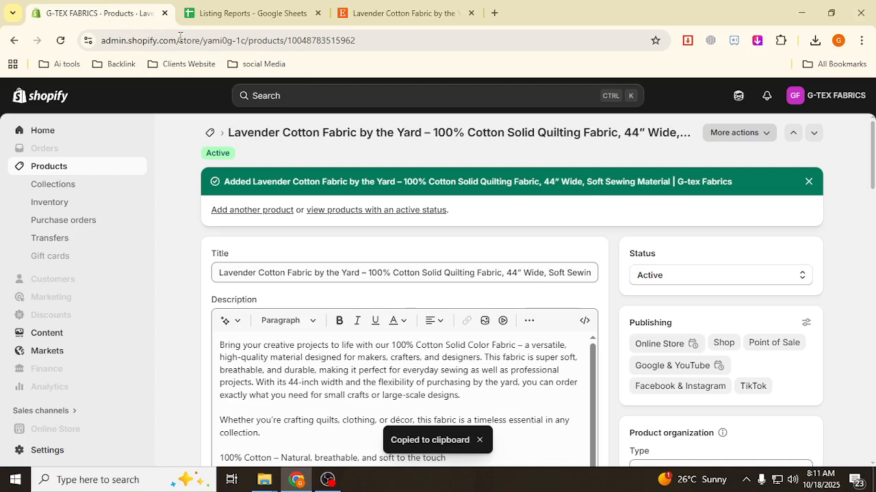
pyautogui.click(737, 133)
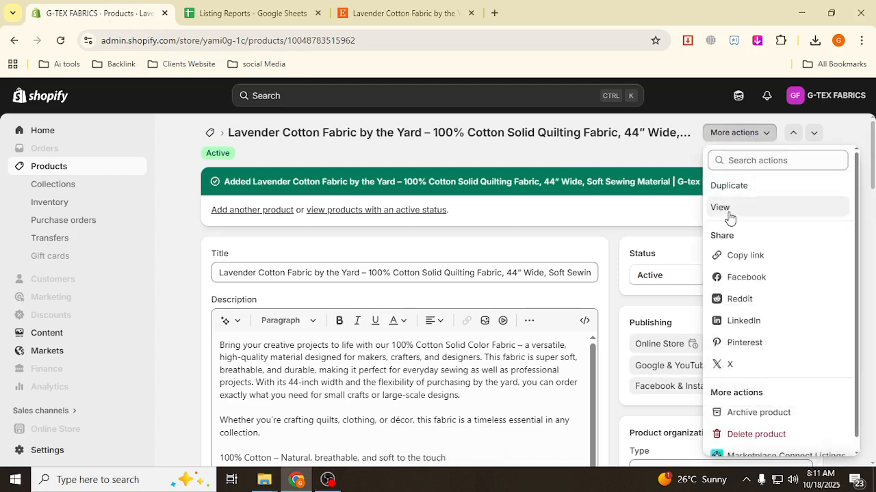
pyautogui.click(758, 216)
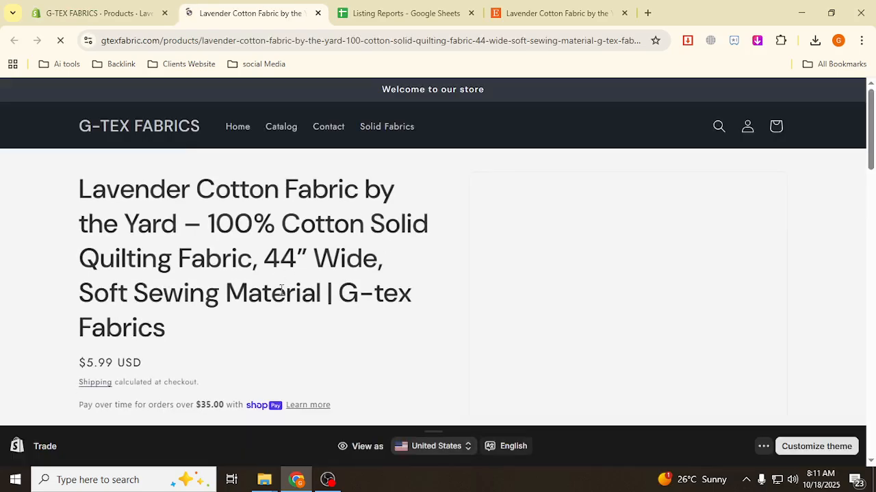
pyautogui.scroll(-2, 478, 305)
pyautogui.scroll(-2, 625, 375)
pyautogui.click(627, 377)
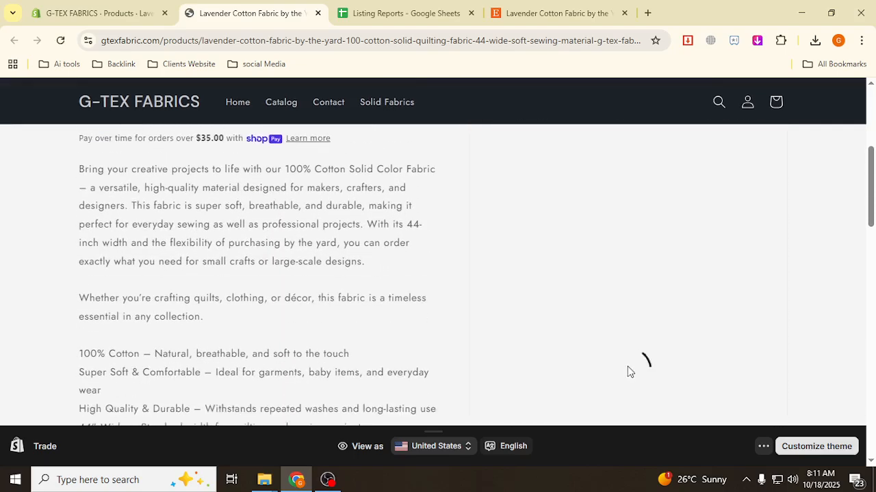
pyautogui.scroll(-3, 793, 307)
pyautogui.scroll(4, 220, 283)
pyautogui.scroll(3, 220, 283)
pyautogui.moveTo(80, 177); pyautogui.dragTo(183, 342)
pyautogui.click(184, 342)
pyautogui.scroll(-5, 127, 255)
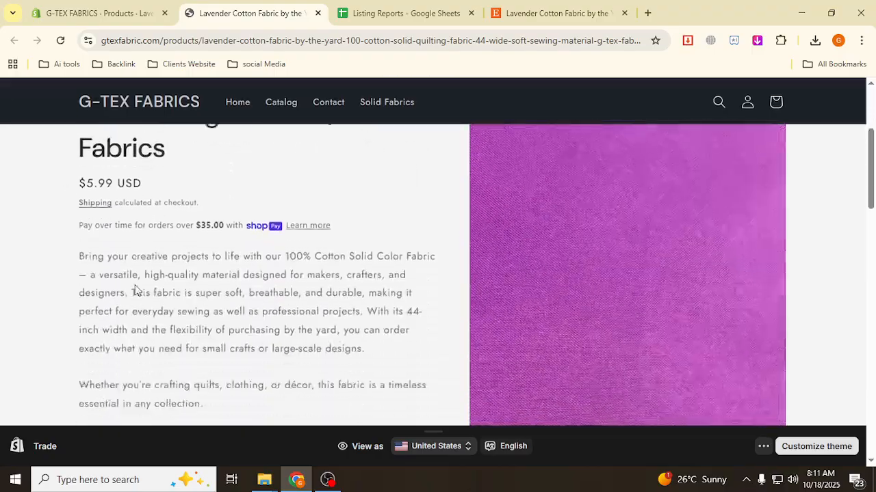
# Step: Examine the storefront's variant table, comparing the price listed for each length from 1 Yards to 25 Yards
pyautogui.scroll(-12, 127, 255)
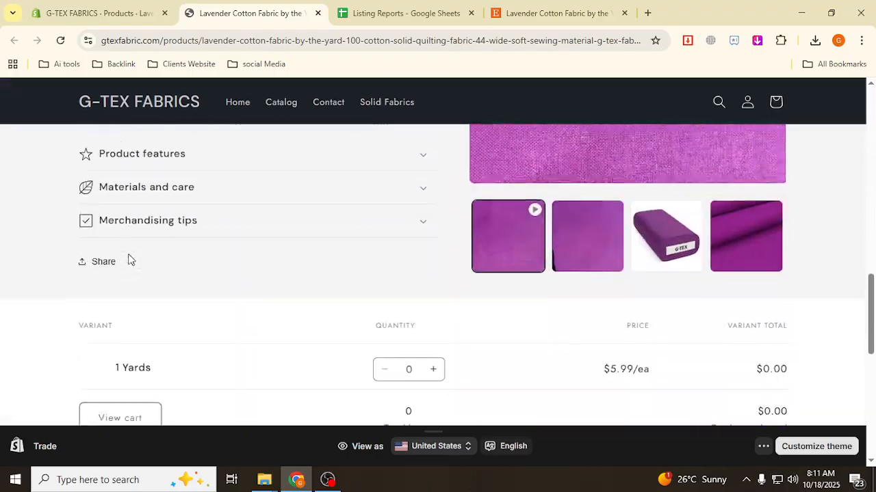
pyautogui.scroll(-2, 174, 255)
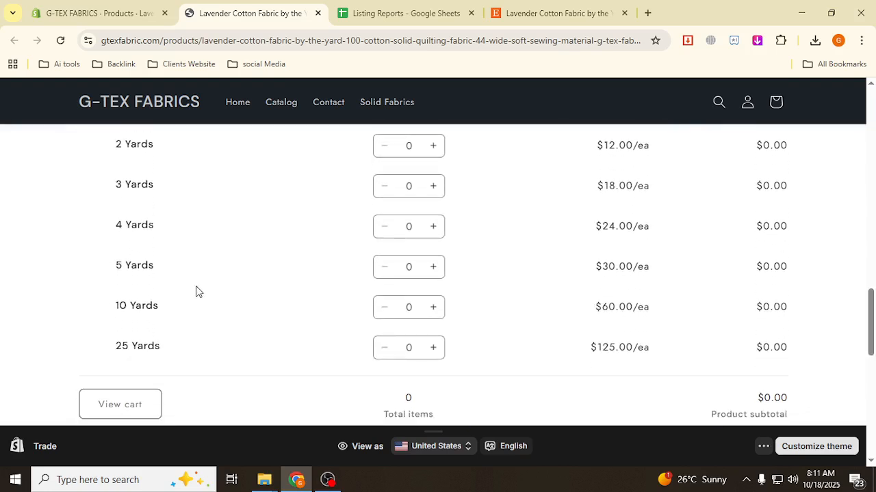
pyautogui.scroll(1, 571, 337)
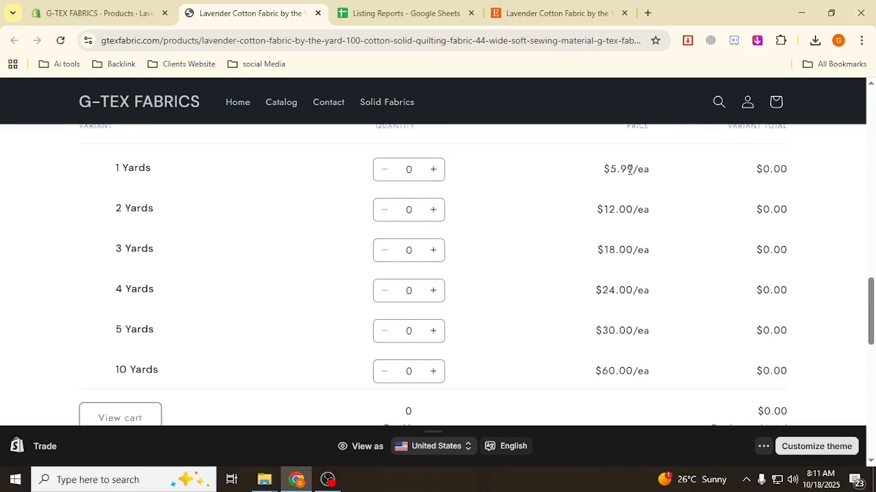
pyautogui.scroll(-2, 619, 266)
pyautogui.scroll(6, 788, 337)
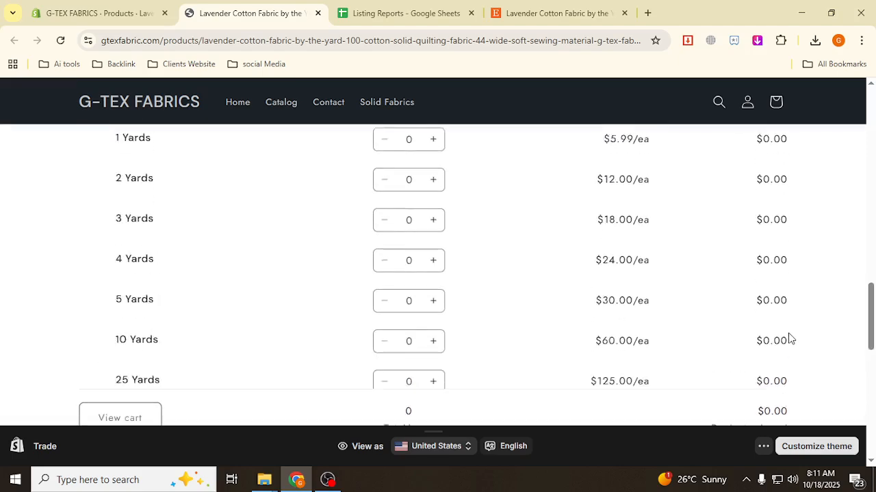
pyautogui.scroll(-2, 788, 338)
pyautogui.scroll(-6, 778, 296)
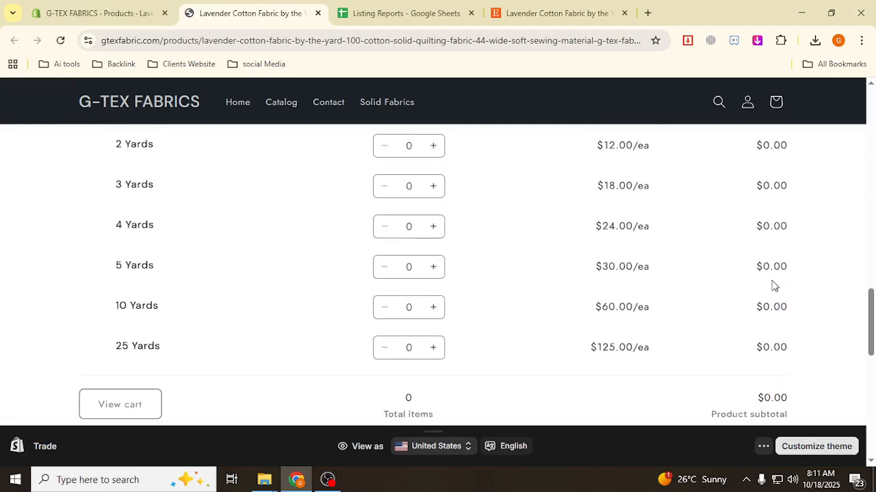
pyautogui.scroll(4, 351, 348)
pyautogui.scroll(10, 351, 349)
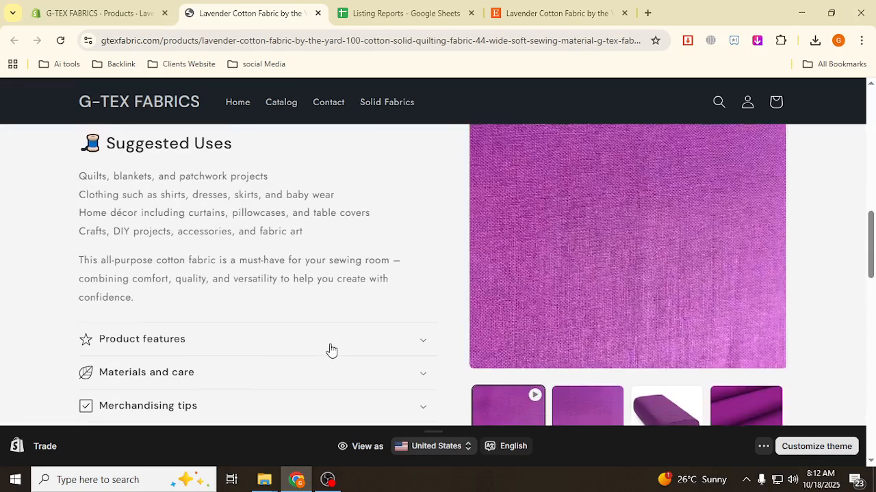
# Step: Close the storefront product page and switch to the Lavender Cotton Fabric listing on Etsy
pyautogui.click(318, 13)
pyautogui.click(397, 13)
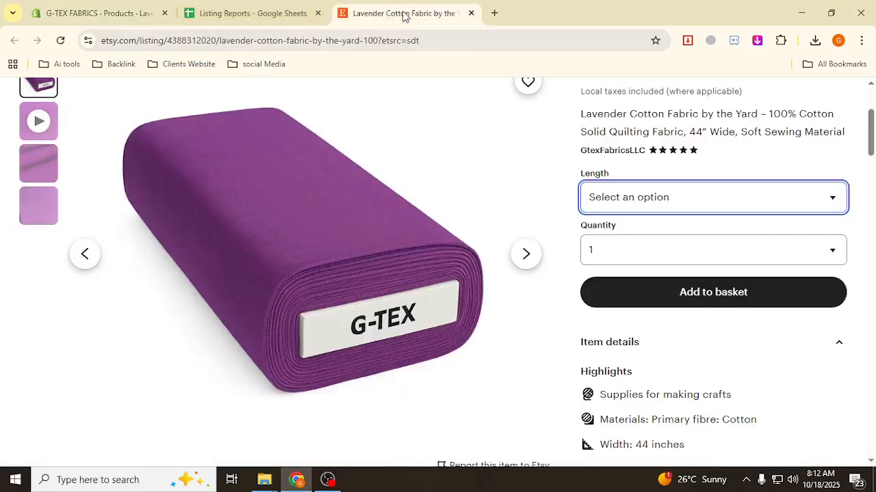
# Step: Close the Lavender Cotton Fabric listing on Etsy and return to the Products list in Shopify
pyautogui.rightClick(356, 15)
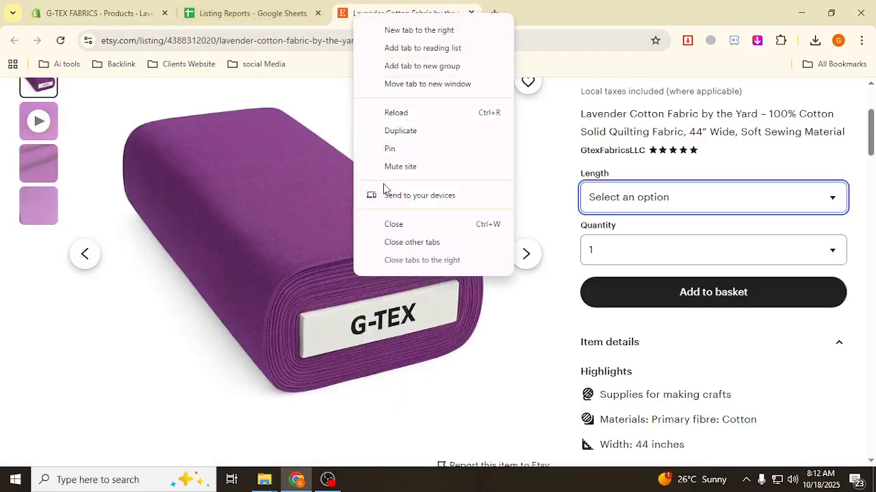
pyautogui.click(406, 219)
pyautogui.click(103, 13)
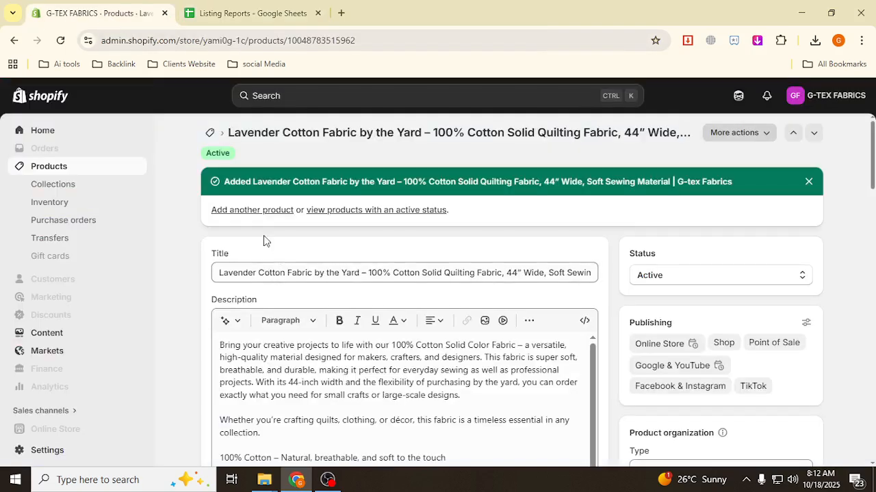
pyautogui.click(209, 133)
# Step: Open the Etsy link in row 7 of Listing Reports and download the Mocha Brown Cotton Fabric listing's images and video
pyautogui.click(236, 14)
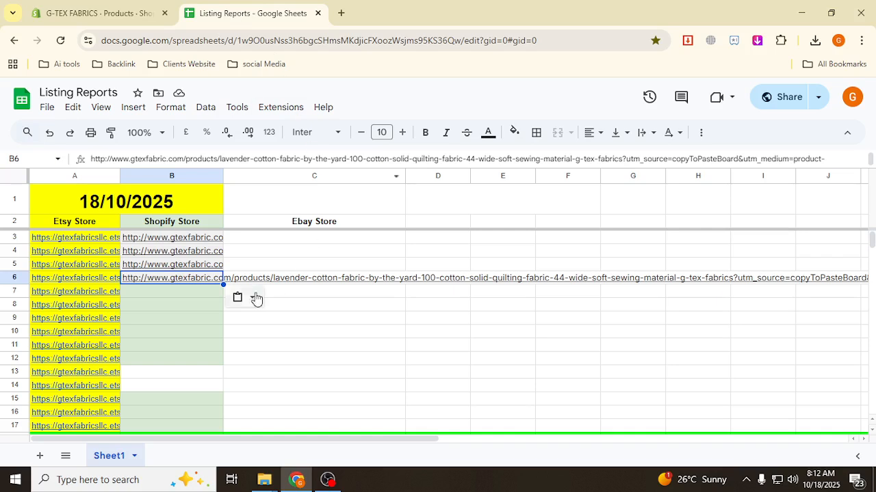
pyautogui.click(103, 293)
pyautogui.click(108, 314)
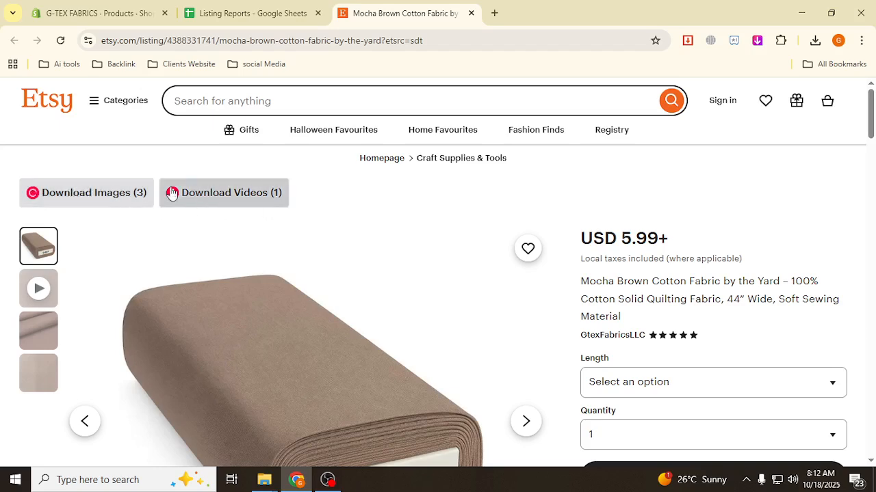
pyautogui.click(233, 194)
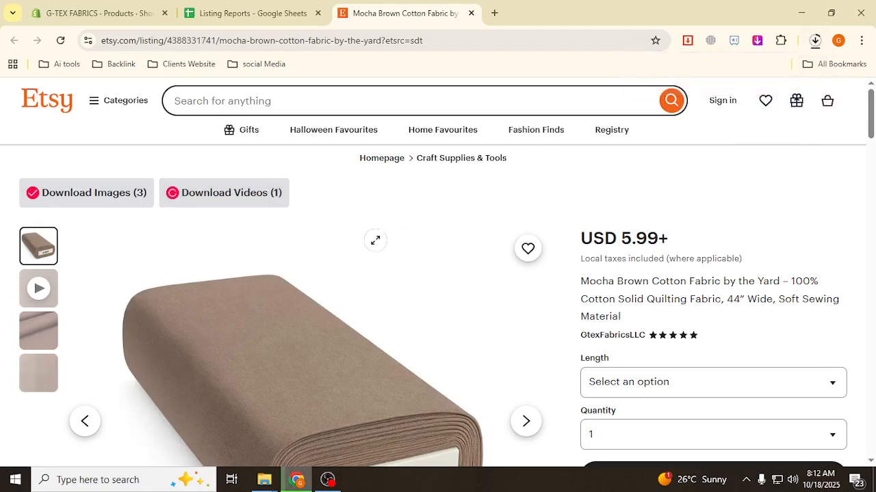
# Step: Check the length options and their prices on the Mocha Brown Cotton Fabric listing
pyautogui.scroll(-3, 738, 326)
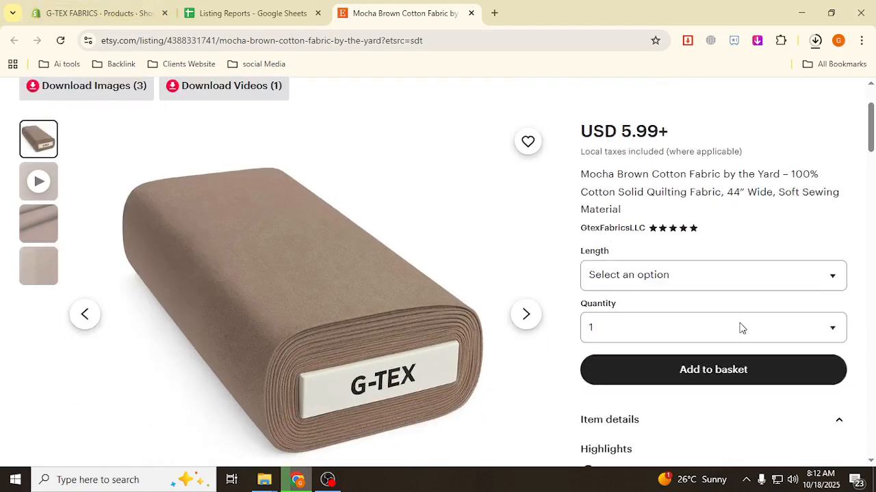
pyautogui.click(650, 195)
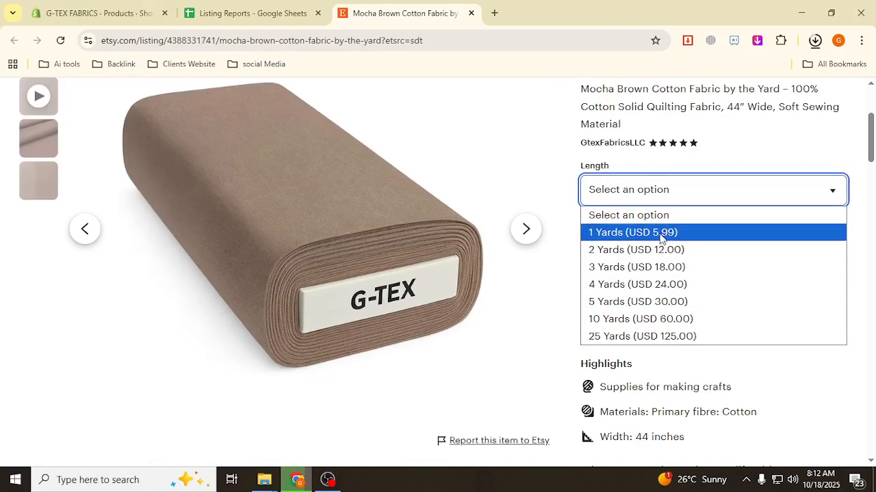
pyautogui.scroll(3, 682, 342)
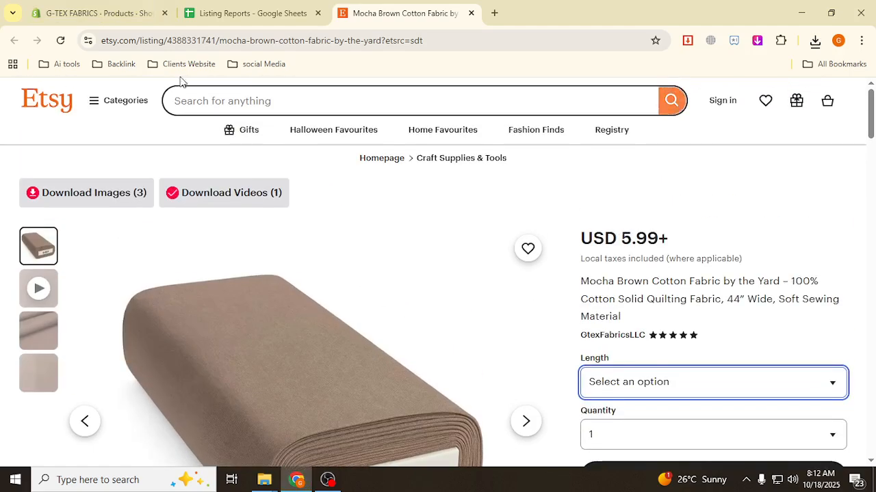
# Step: Switch to Shopify and duplicate the Lavender Cotton Fabric product as a draft, including media, inventory quantities and translations
pyautogui.click(98, 14)
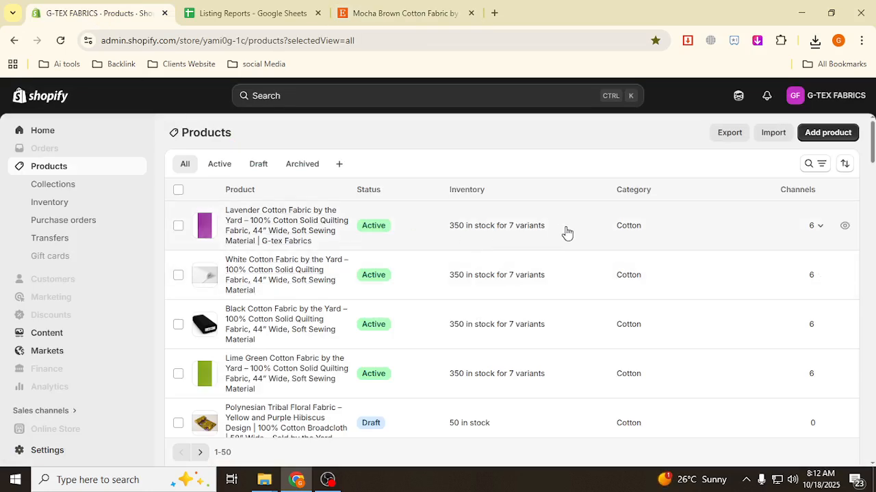
pyautogui.click(268, 223)
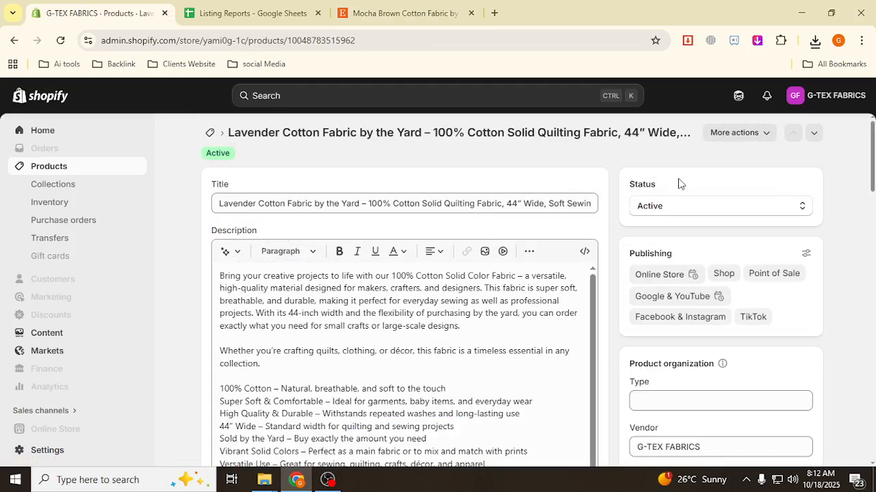
pyautogui.click(739, 133)
pyautogui.click(747, 191)
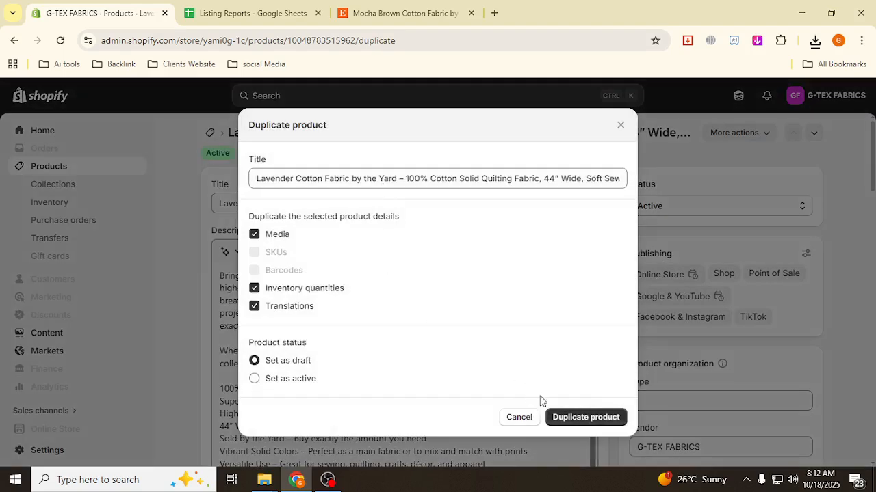
pyautogui.click(585, 417)
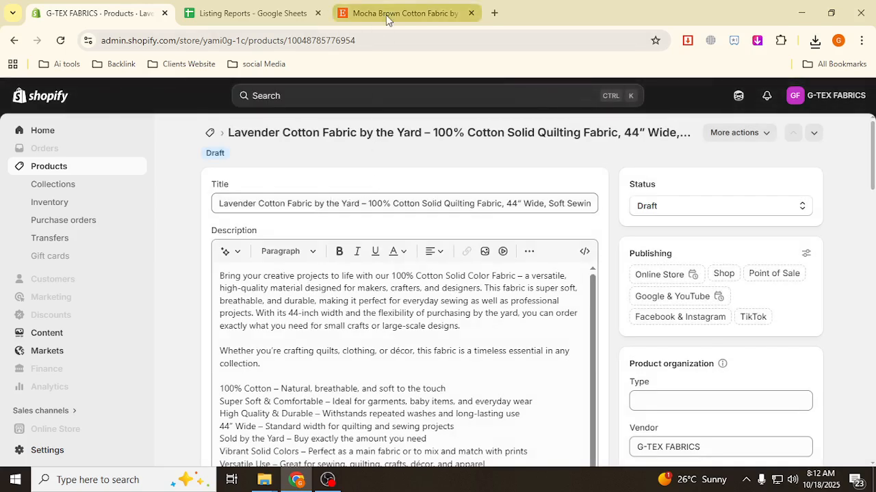
# Step: Open the Gtex Fabric download folder from the Etsy page's recent downloads and create a new folder named 7
pyautogui.click(386, 15)
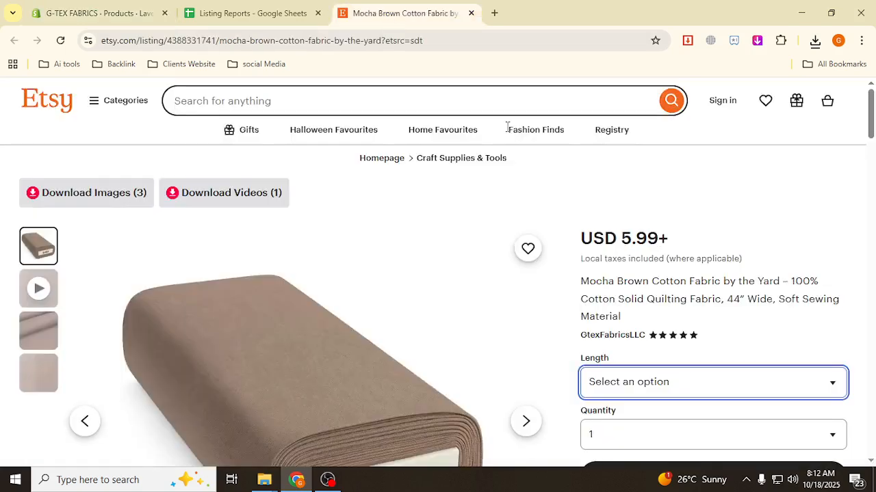
pyautogui.click(816, 41)
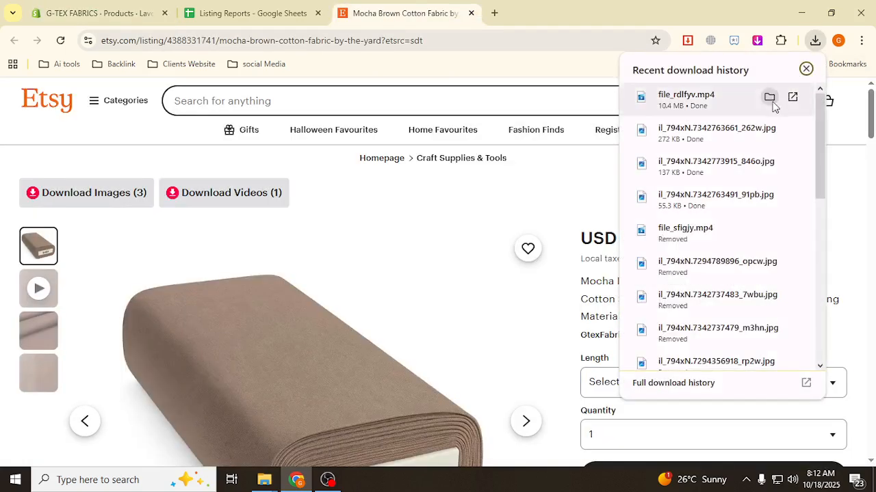
pyautogui.click(770, 98)
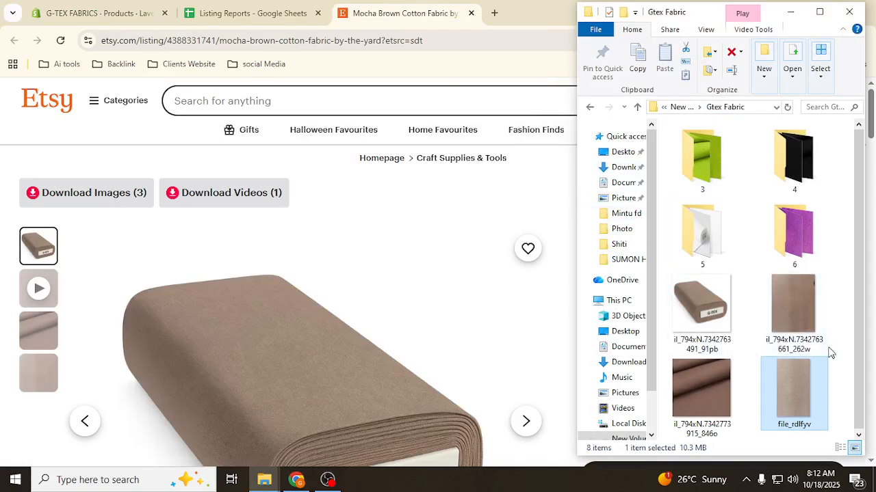
pyautogui.rightClick(848, 363)
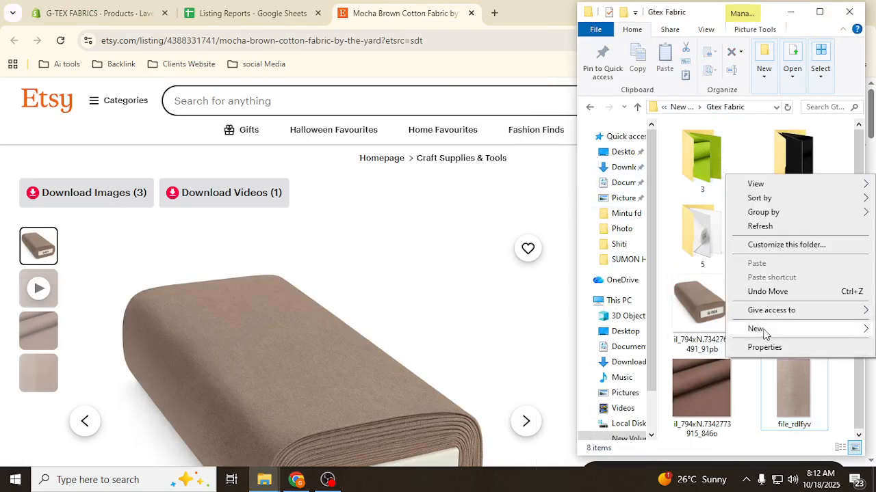
pyautogui.moveTo(764, 331)
pyautogui.click(677, 332)
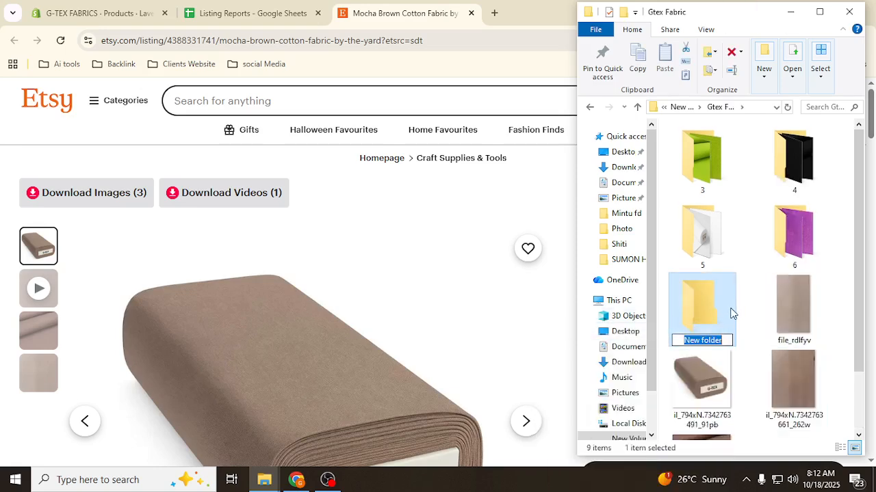
pyautogui.write('7')
# Step: Move the downloaded Mocha Brown images and video into folder 7 and return to the browser
pyautogui.moveTo(843, 294); pyautogui.dragTo(759, 424)
pyautogui.keyDown('ctrl'); pyautogui.click(701, 307); pyautogui.keyUp('ctrl')
pyautogui.keyDown('ctrl'); pyautogui.click(695, 380); pyautogui.keyUp('ctrl')
pyautogui.moveTo(695, 380); pyautogui.dragTo(702, 255)
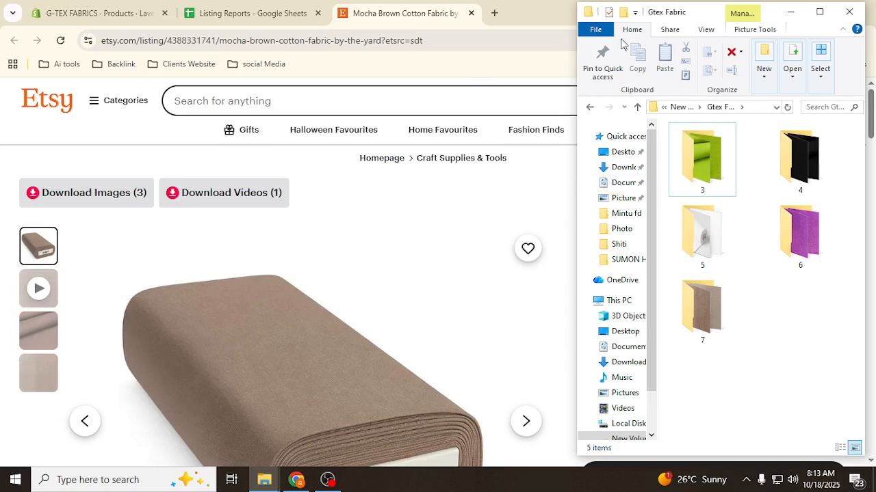
pyautogui.click(523, 12)
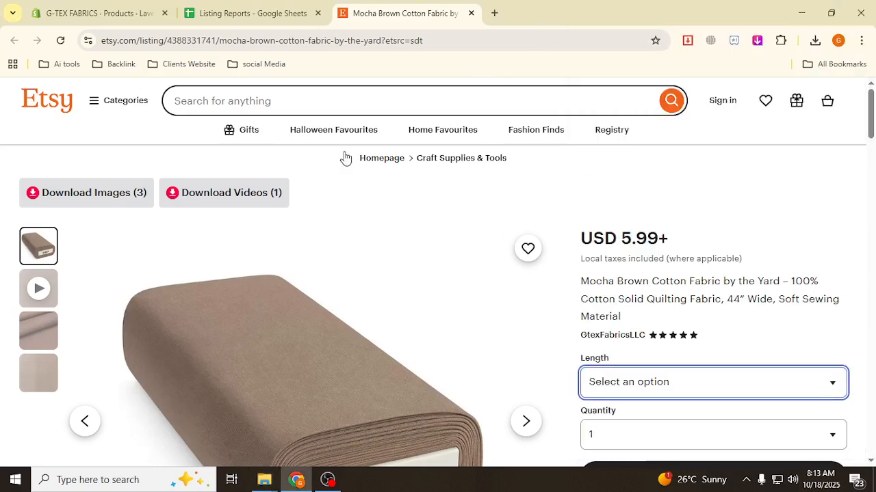
# Step: Copy the full Mocha Brown Cotton Fabric title from Etsy and return to the duplicated product in Shopify
pyautogui.click(98, 12)
pyautogui.scroll(-1, 468, 250)
pyautogui.scroll(1, 468, 249)
pyautogui.click(257, 201)
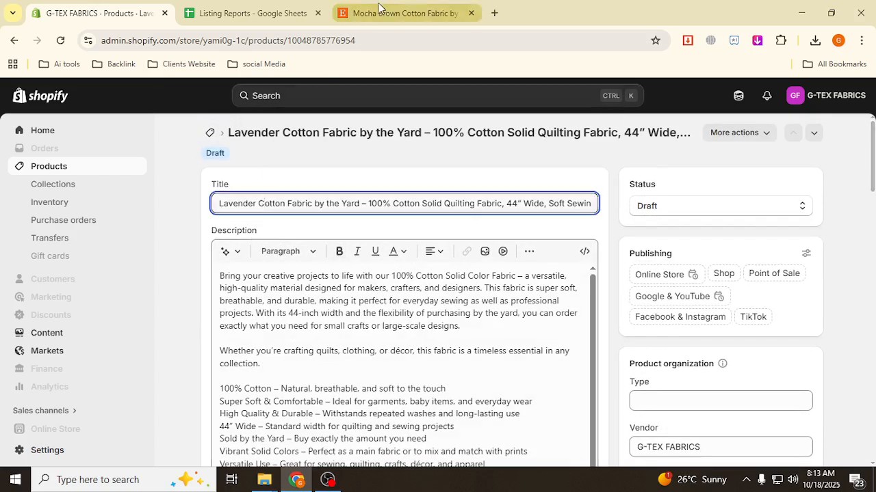
pyautogui.click(372, 11)
pyautogui.moveTo(582, 281); pyautogui.dragTo(622, 318)
pyautogui.hotkey('ctrl', 'c')
pyautogui.click(117, 12)
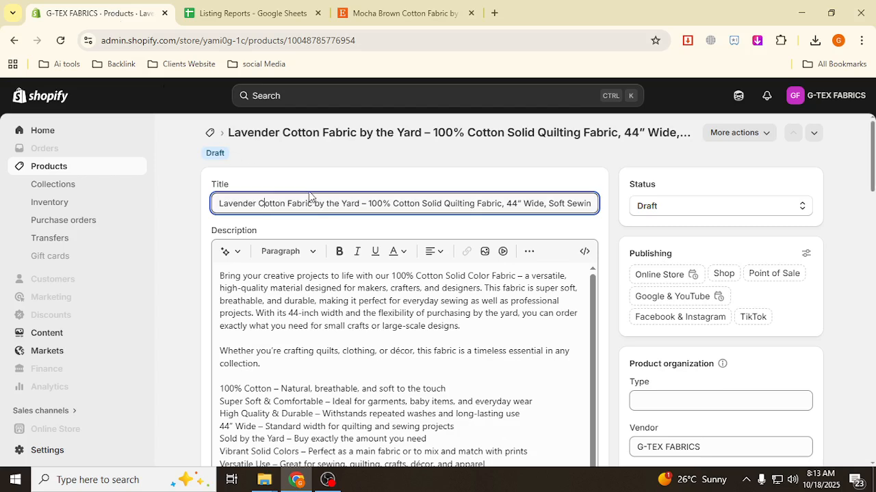
# Step: Try replacing the duplicate's entire title with the copied Mocha Brown title, and undo the replacement
pyautogui.hotkey('ctrl', 'a')
pyautogui.hotkey('ctrl', 'v')
pyautogui.press('Tab')
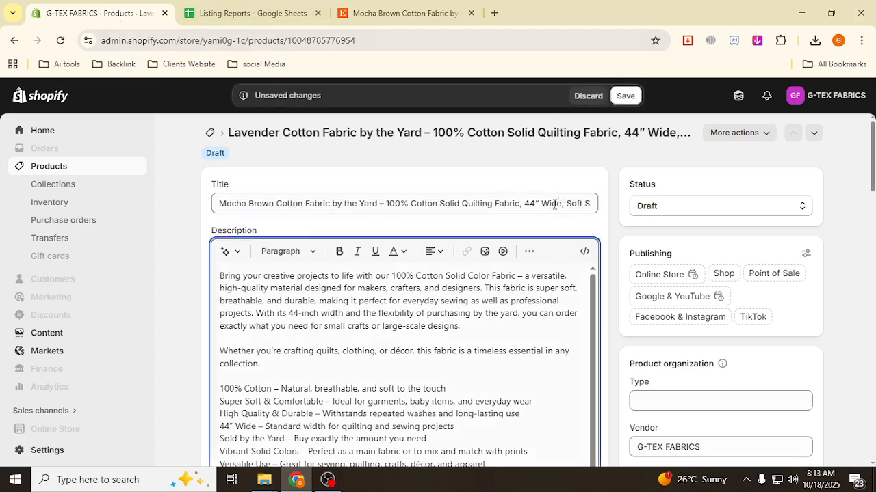
pyautogui.click(370, 203)
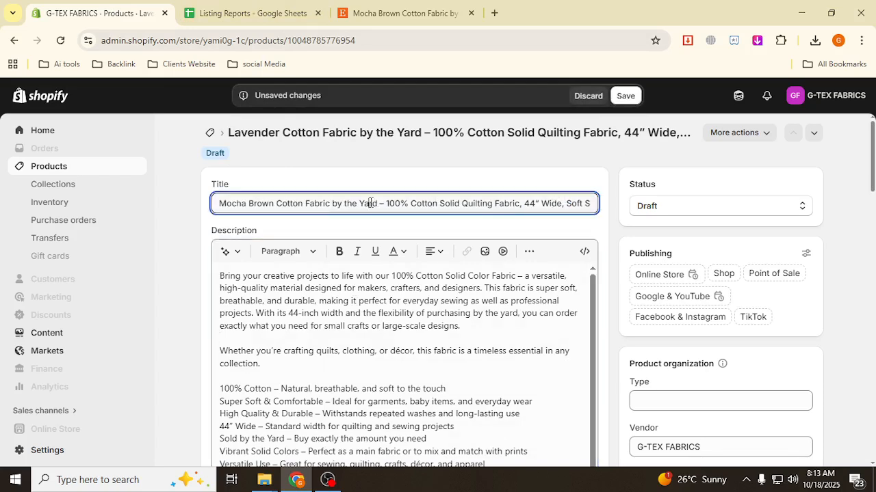
pyautogui.hotkey('ctrl', 'z')
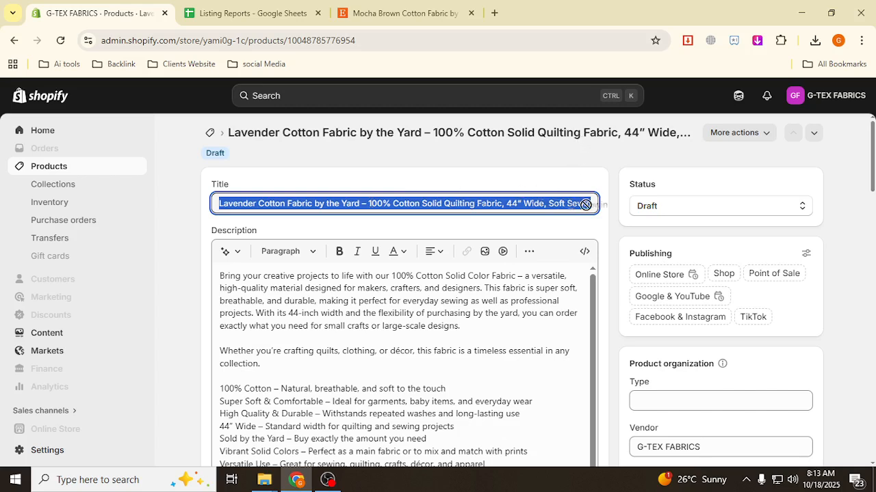
# Step: Remove the "(Copy)" suffix from the end of the duplicated product's title
pyautogui.moveTo(568, 203); pyautogui.dragTo(609, 210)
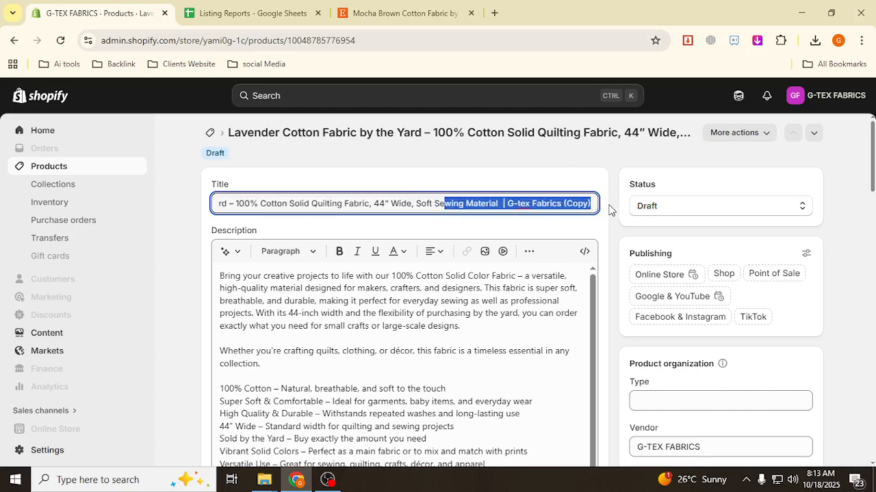
pyautogui.click(570, 203)
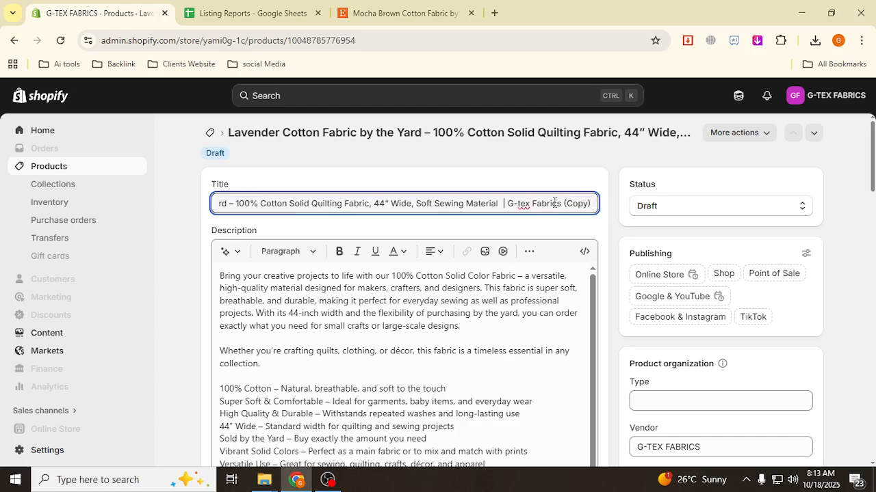
pyautogui.press('Delete')
pyautogui.press('Delete')
pyautogui.press('Delete')
pyautogui.press('Delete')
pyautogui.press('Delete')
pyautogui.press('Delete')
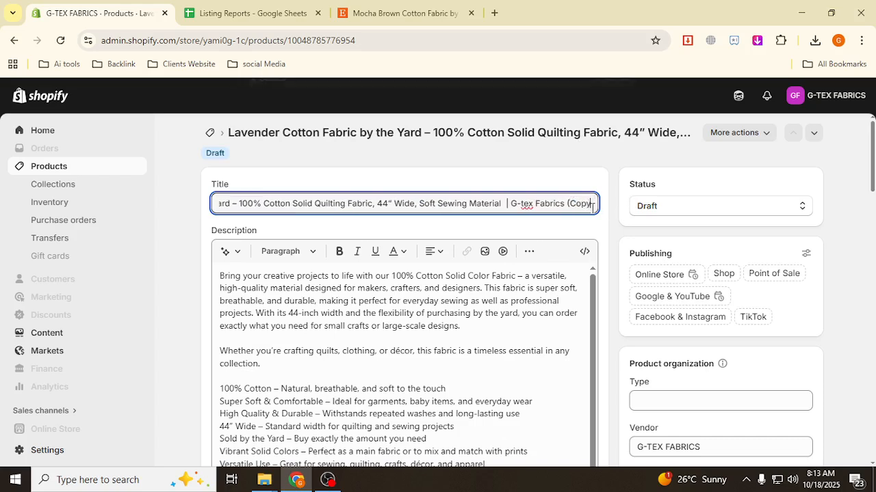
# Step: Replace the title text before "| G-tex Fabrics" with the copied Mocha Brown title, leaving a single space before the separator
pyautogui.moveTo(526, 202); pyautogui.dragTo(164, 198)
pyautogui.click(526, 202)
pyautogui.hotkey('ctrl', 'v')
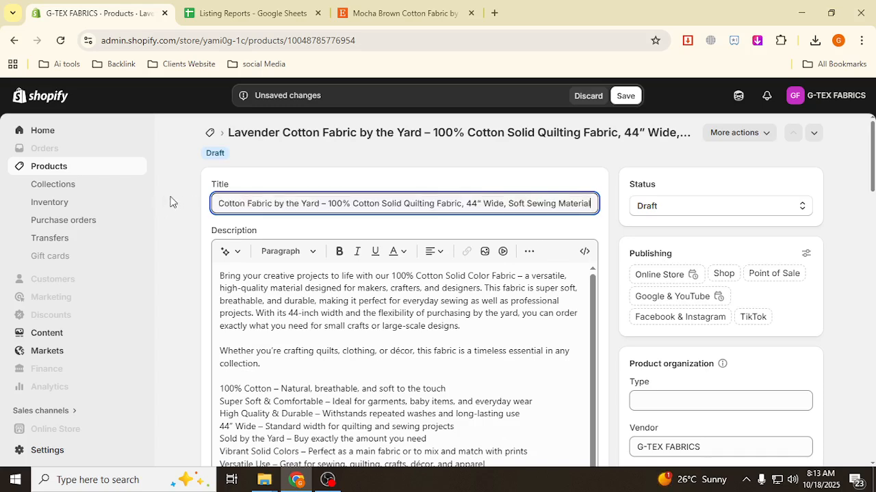
pyautogui.moveTo(572, 198); pyautogui.dragTo(588, 201)
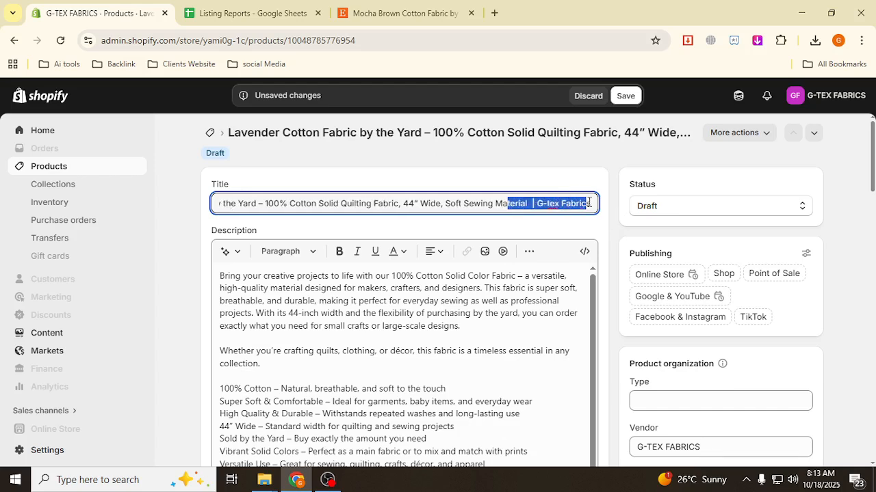
pyautogui.click(552, 204)
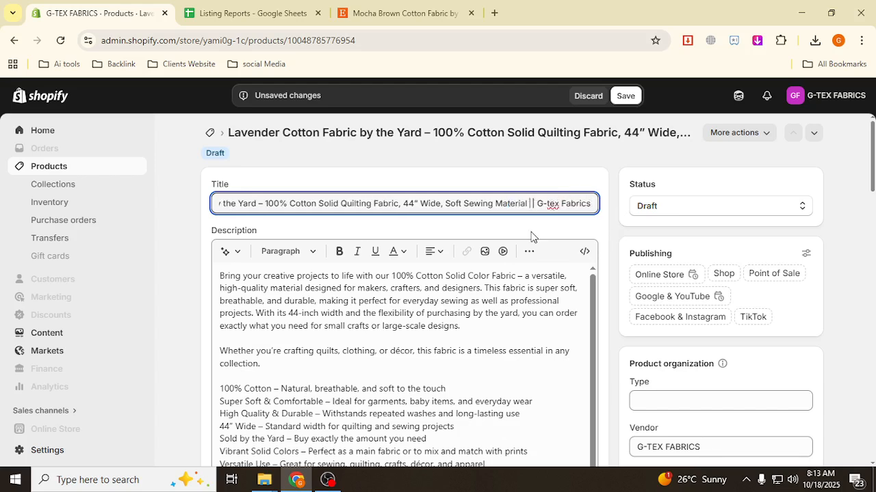
pyautogui.press('BackSpace')
pyautogui.press('BackSpace')
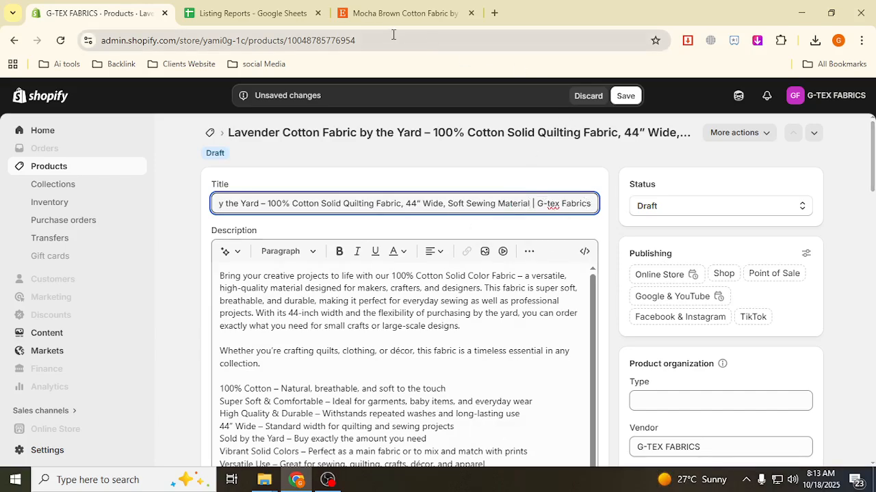
# Step: Expand the Mocha Brown listing's item details on Etsy and copy the complete product description
pyautogui.click(409, 14)
pyautogui.scroll(-6, 694, 239)
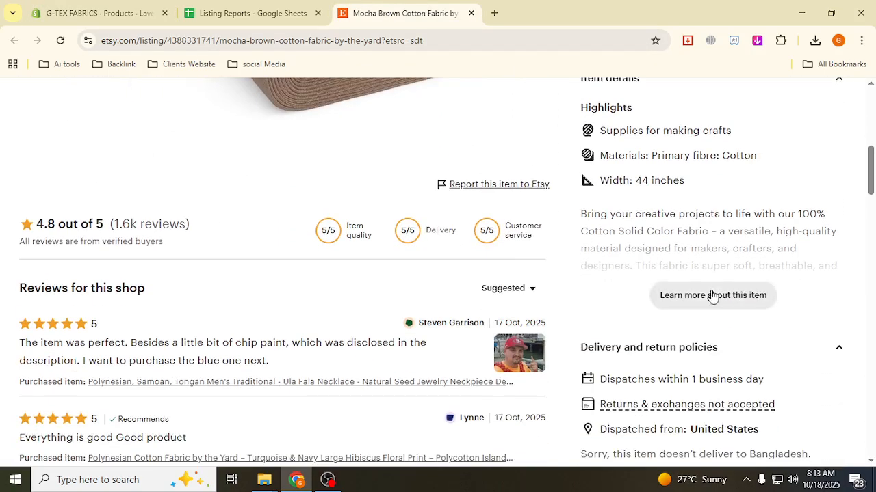
pyautogui.click(712, 296)
pyautogui.moveTo(582, 213); pyautogui.dragTo(812, 236)
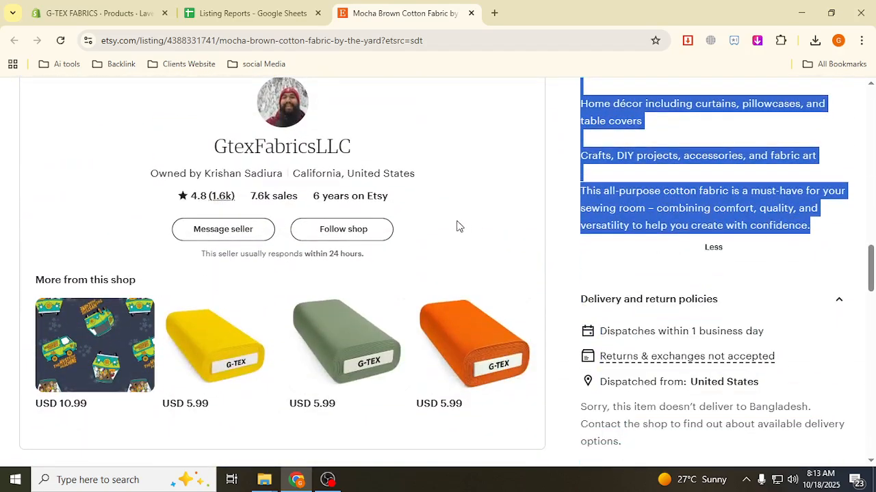
# Step: Switch to the Shopify product and replace its entire description with the copied Mocha Brown description
pyautogui.click(96, 13)
pyautogui.click(309, 299)
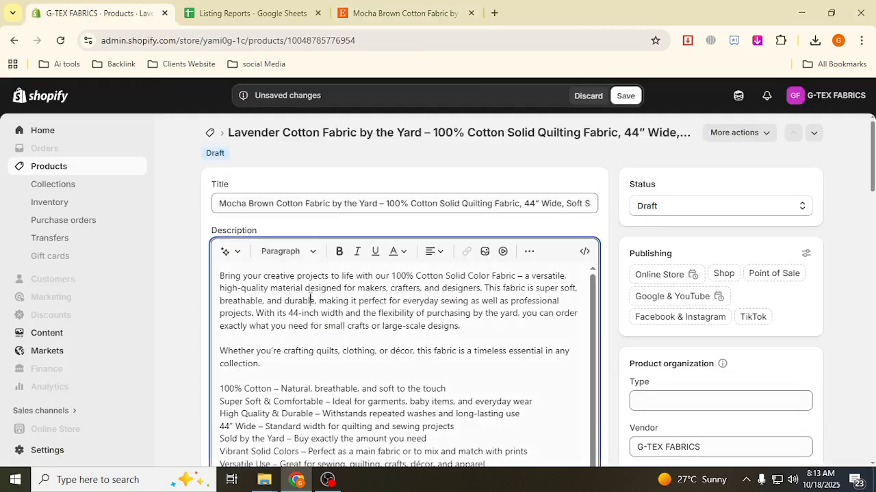
pyautogui.hotkey('ctrl', 'a')
pyautogui.press('super+v')
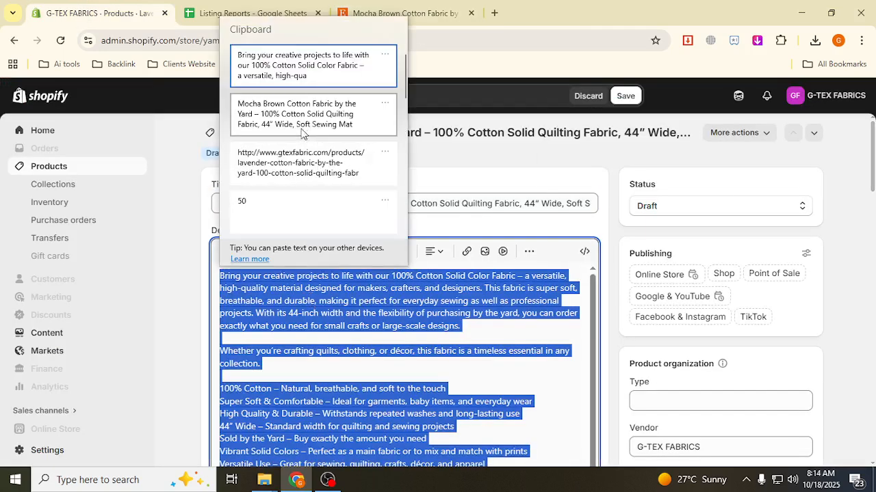
pyautogui.click(315, 110)
pyautogui.scroll(2, 295, 298)
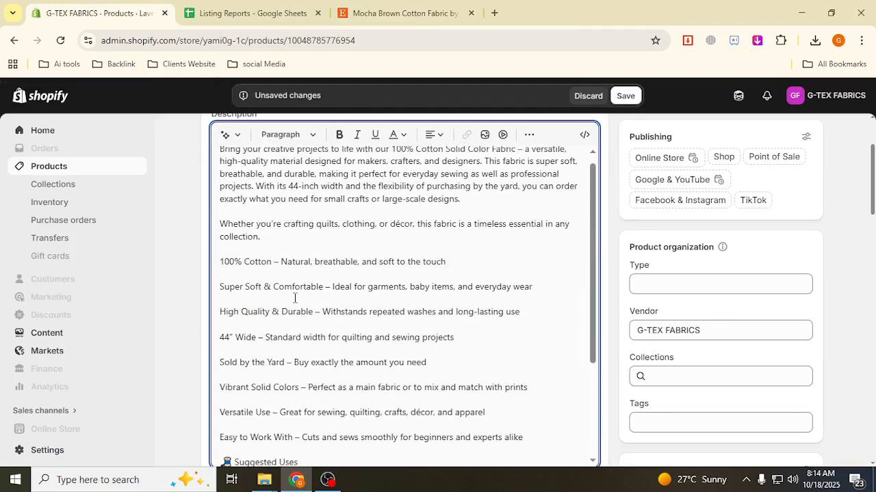
pyautogui.scroll(-2, 285, 282)
pyautogui.scroll(3, 251, 298)
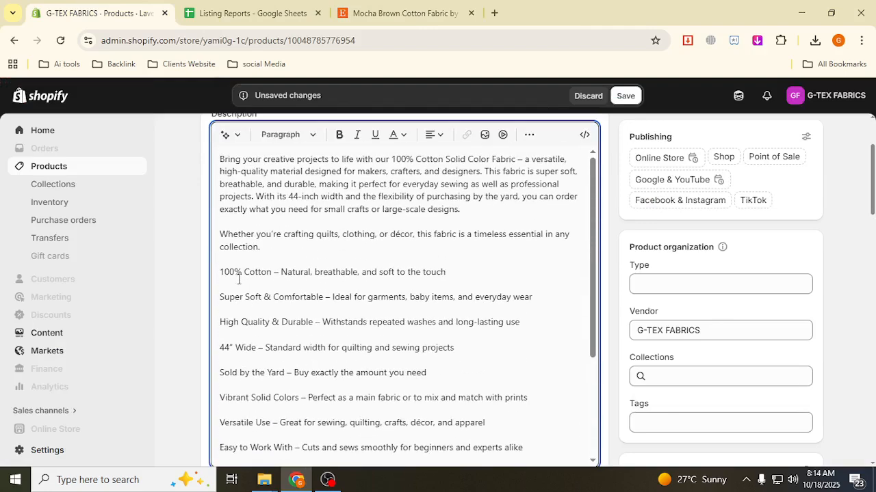
# Step: Remove the blank lines above and between the feature lines, from "100% Cotton" to "Easy to Work With", in the description
pyautogui.click(229, 259)
pyautogui.press('Delete')
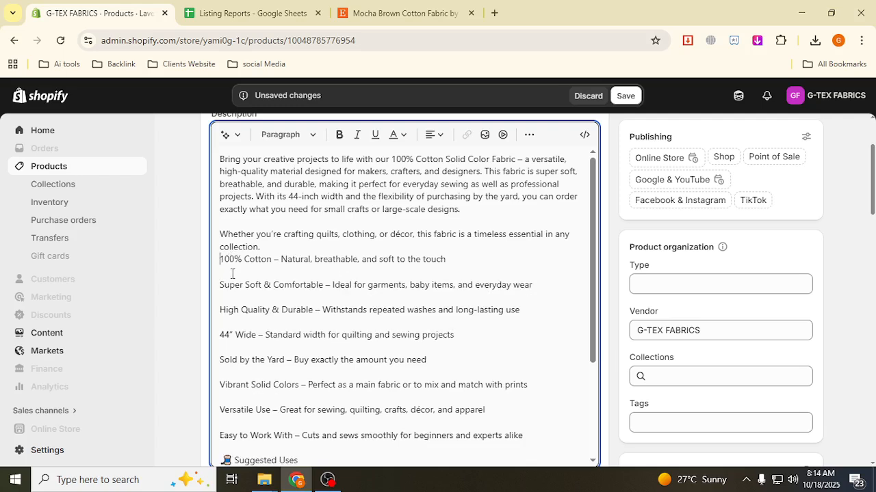
pyautogui.click(233, 272)
pyautogui.press('Delete')
pyautogui.click(231, 286)
pyautogui.press('Delete')
pyautogui.click(230, 299)
pyautogui.press('Delete')
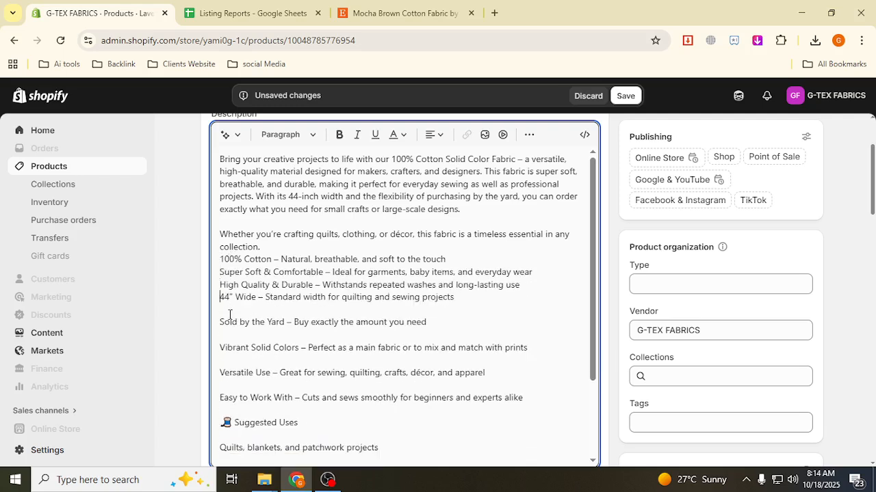
pyautogui.click(231, 309)
pyautogui.press('Delete')
pyautogui.click(227, 325)
pyautogui.press('Delete')
pyautogui.click(231, 335)
pyautogui.press('Delete')
pyautogui.click(231, 347)
pyautogui.press('Delete')
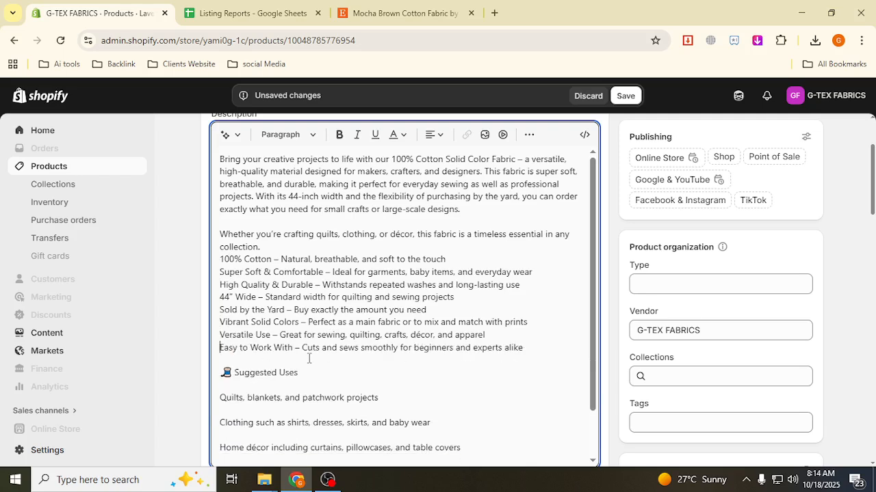
# Step: Make "Suggested Uses" its own paragraph without surrounding blank lines and format it as Heading 2
pyautogui.click(527, 348)
pyautogui.press('Delete')
pyautogui.press('Return')
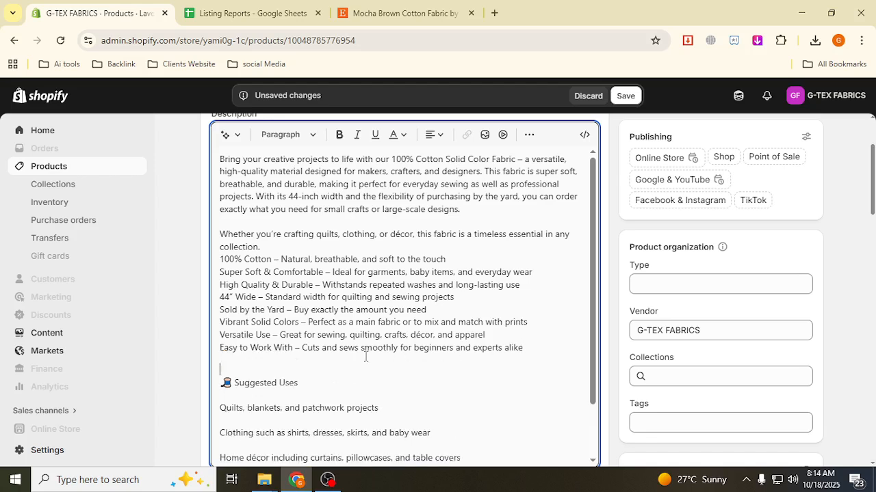
pyautogui.press('Delete')
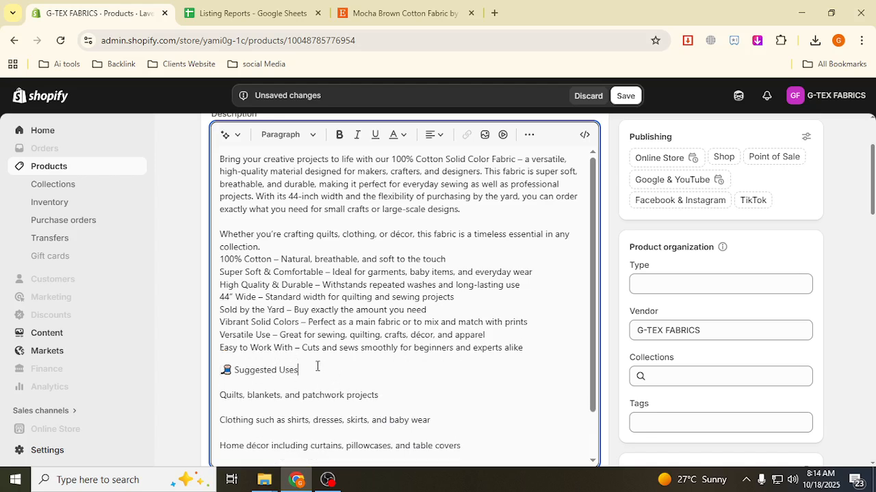
pyautogui.press('Return')
pyautogui.press('BackSpace')
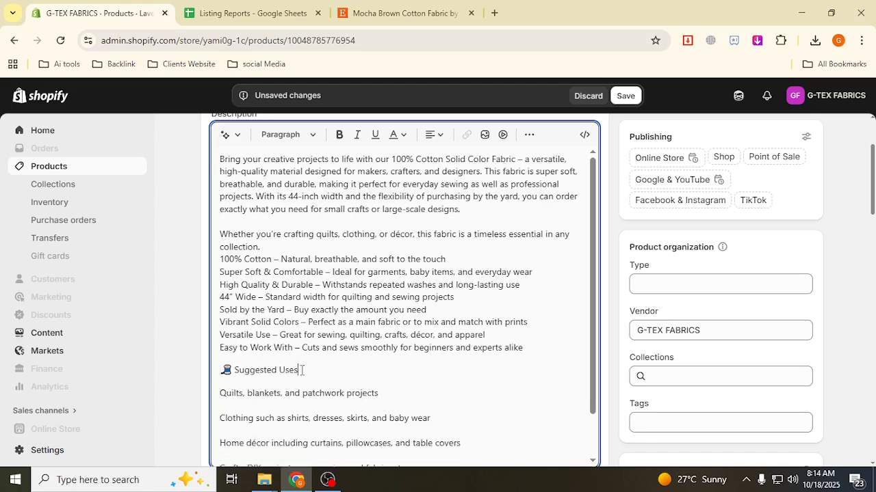
pyautogui.click(287, 134)
pyautogui.click(308, 227)
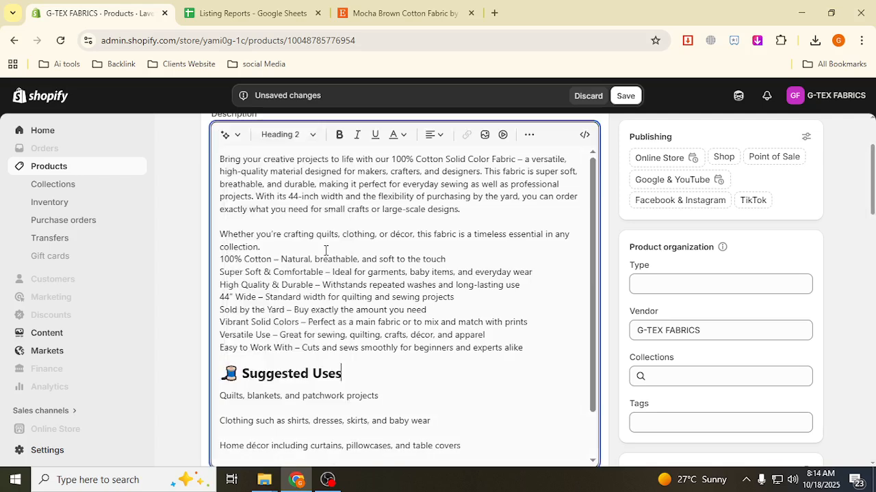
# Step: Remove the blank lines between the suggested-use lines and start the closing "This all-purpose cotton fabric" text as a new paragraph
pyautogui.scroll(-1, 346, 334)
pyautogui.press('Delete')
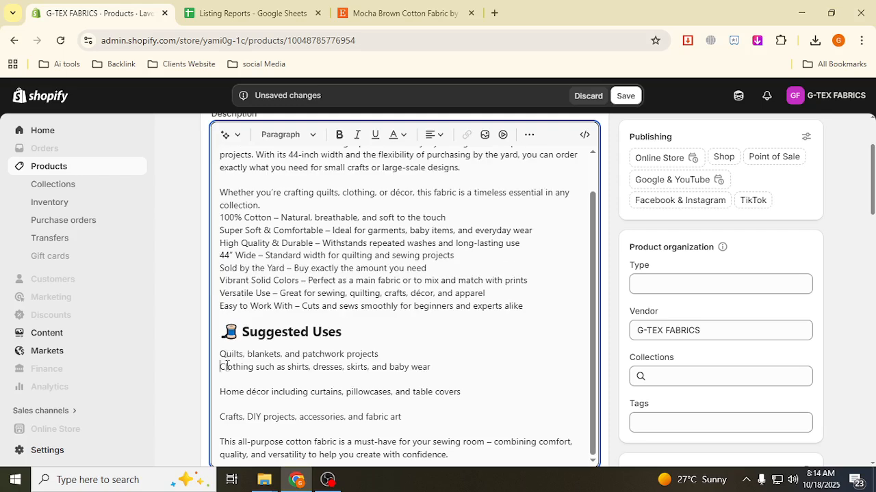
pyautogui.press('Delete')
pyautogui.click(231, 402)
pyautogui.press('Delete')
pyautogui.scroll(-1, 287, 375)
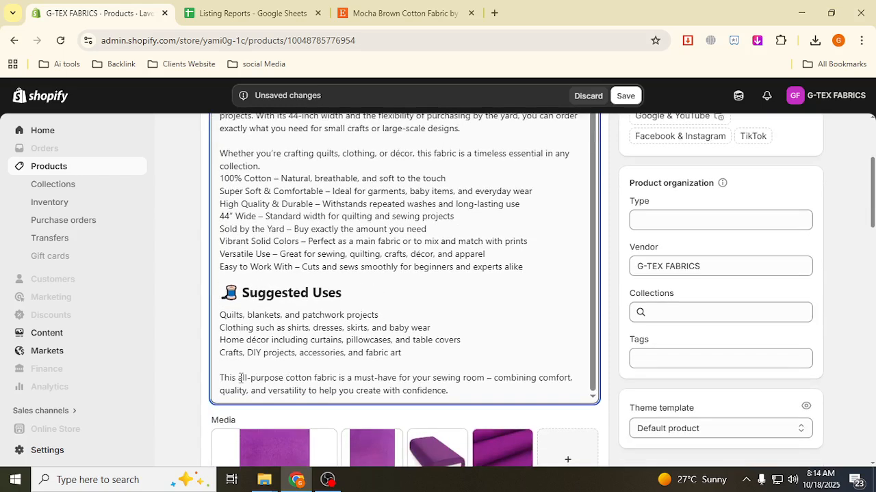
pyautogui.press('Delete')
pyautogui.press('Return')
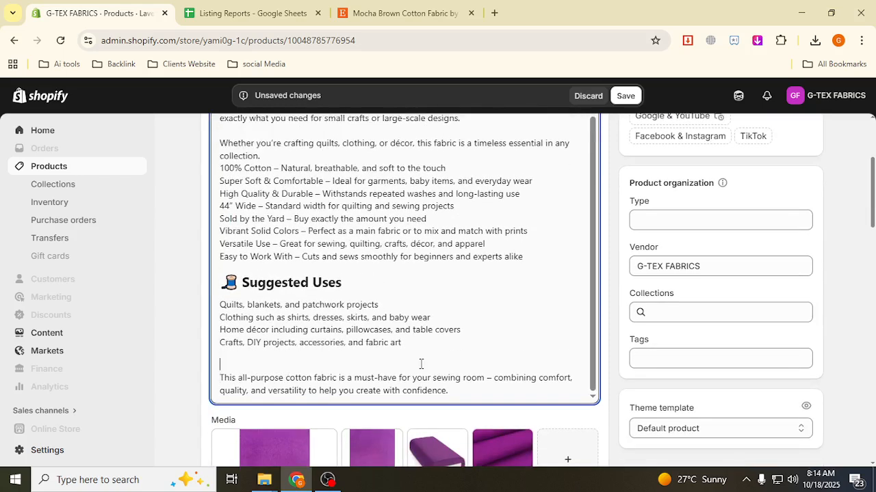
# Step: Remove all four purple fabric media files from the product
pyautogui.scroll(-4, 442, 340)
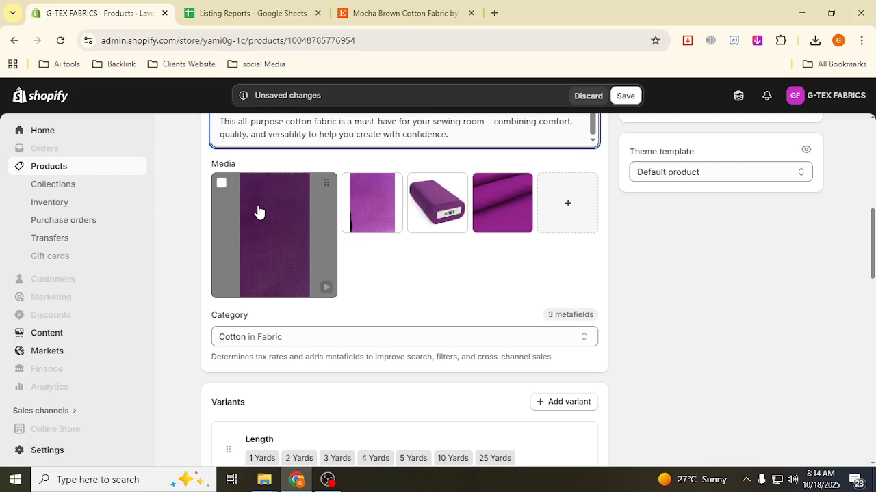
pyautogui.scroll(1, 258, 211)
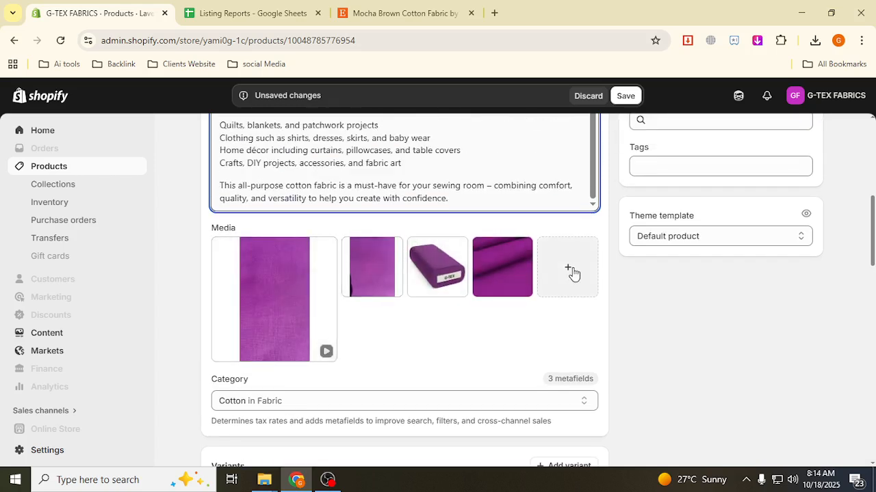
pyautogui.click(222, 250)
pyautogui.click(262, 228)
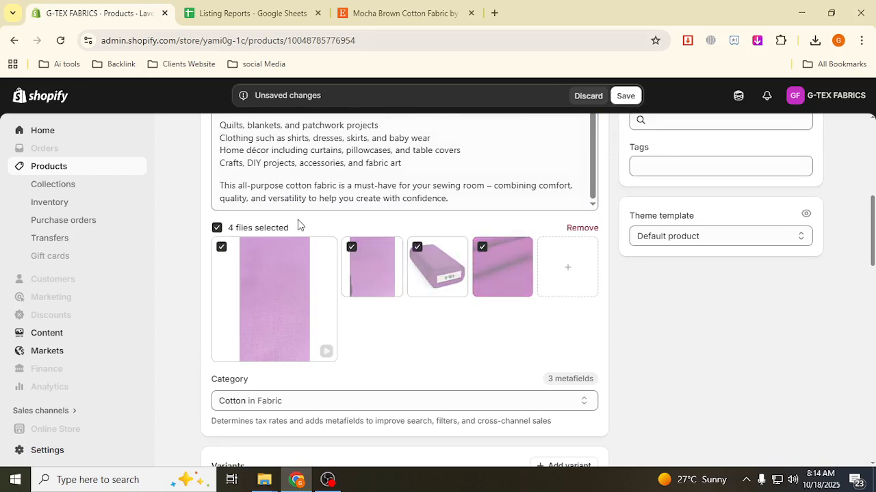
pyautogui.click(582, 227)
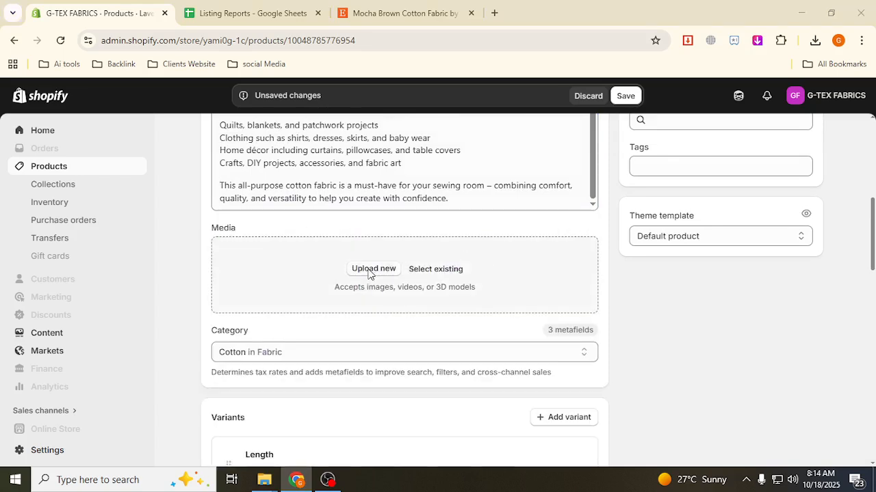
# Step: Upload all four brown fabric media files from folder 7 in Gtex Fabric to the product
pyautogui.click(368, 270)
pyautogui.click(64, 31)
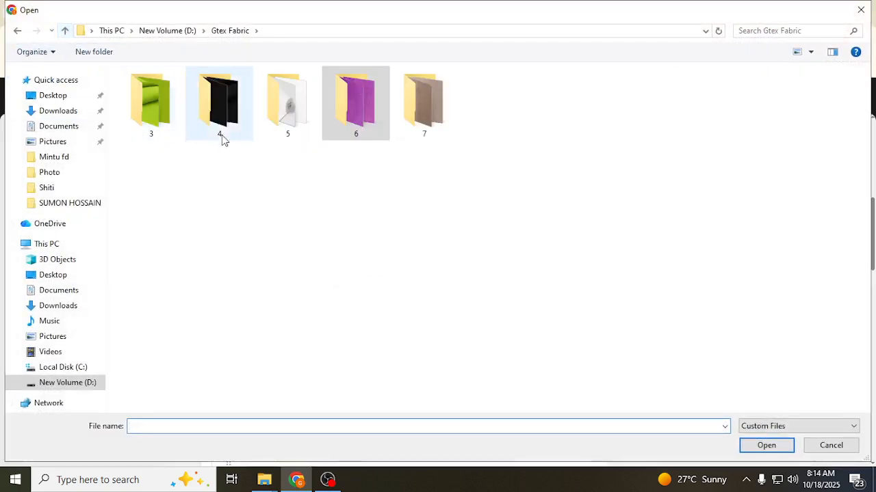
pyautogui.doubleClick(437, 102)
pyautogui.moveTo(716, 162); pyautogui.dragTo(128, 83)
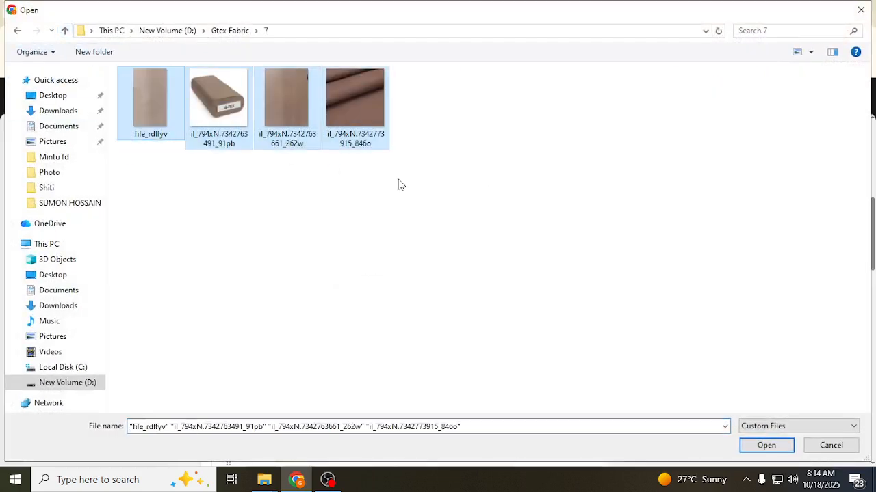
pyautogui.click(766, 445)
# Step: Review the length variants' prices and available quantities, the category metafields and the uploaded media
pyautogui.scroll(-5, 330, 309)
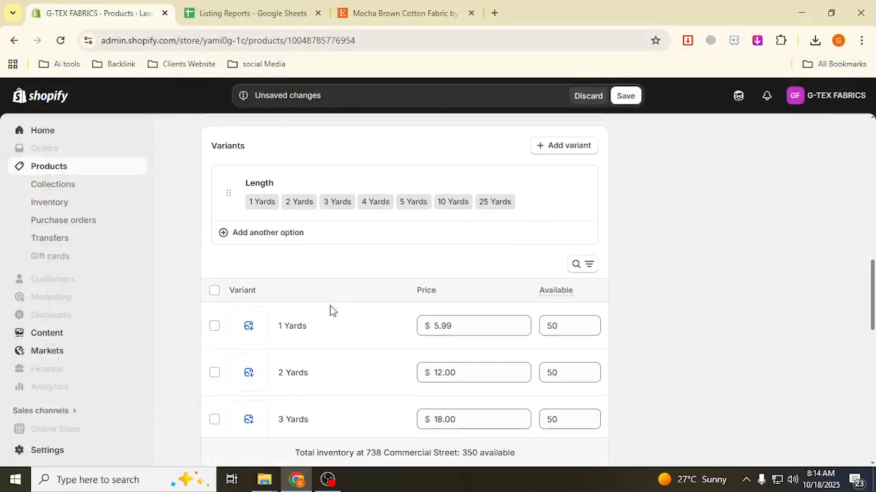
pyautogui.scroll(-2, 447, 328)
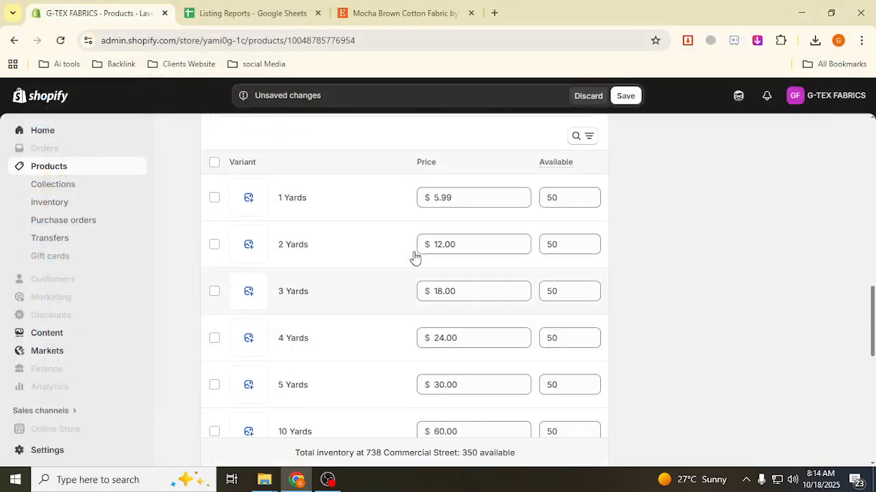
pyautogui.scroll(-1, 453, 238)
pyautogui.scroll(2, 446, 251)
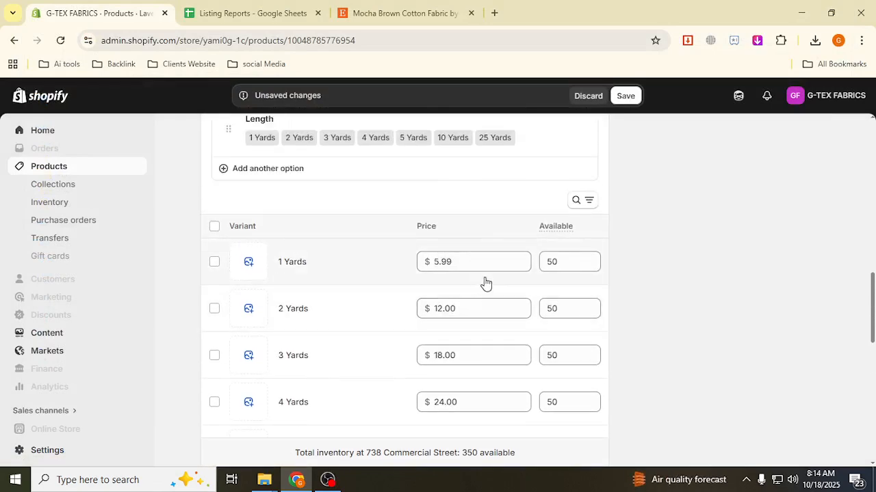
pyautogui.scroll(-4, 572, 268)
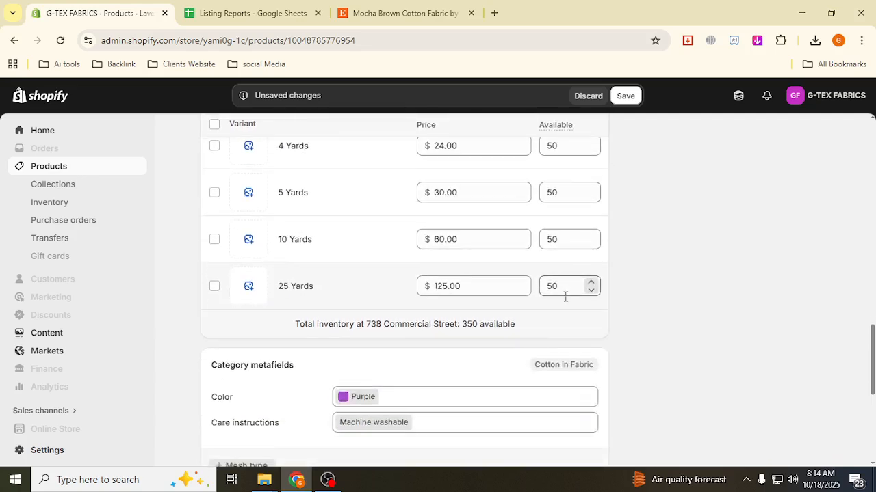
pyautogui.scroll(2, 525, 308)
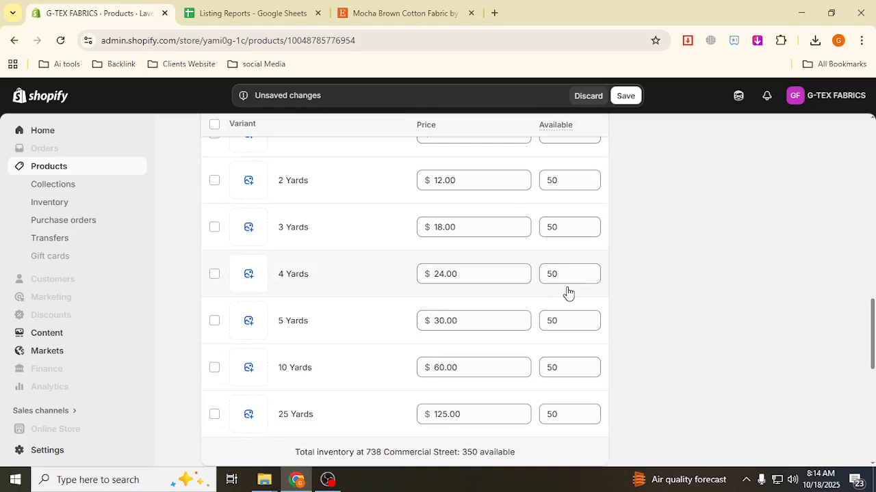
pyautogui.scroll(2, 568, 311)
pyautogui.scroll(-9, 568, 318)
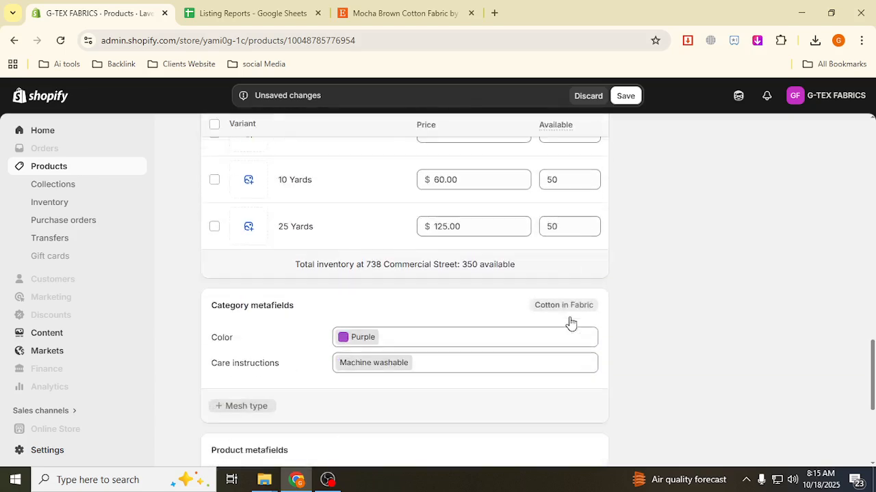
pyautogui.scroll(6, 411, 311)
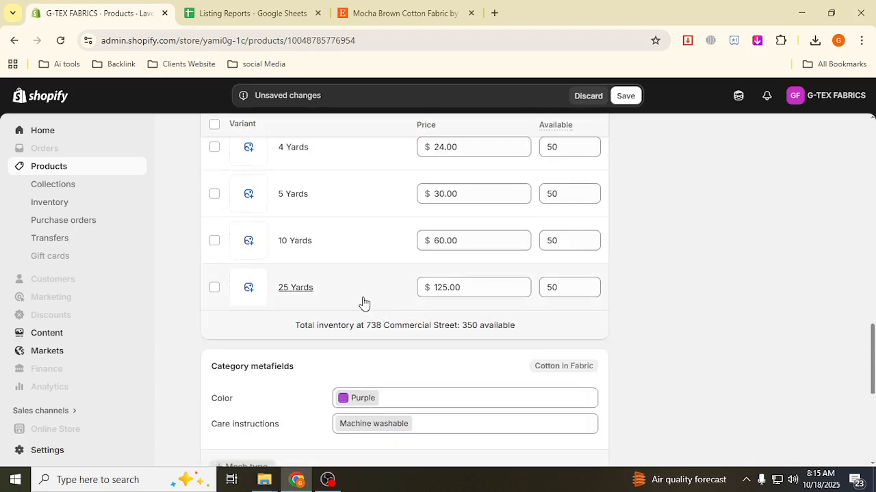
pyautogui.scroll(3, 356, 299)
pyautogui.scroll(-2, 352, 383)
pyautogui.scroll(2, 352, 384)
pyautogui.scroll(7, 353, 383)
pyautogui.scroll(-2, 350, 379)
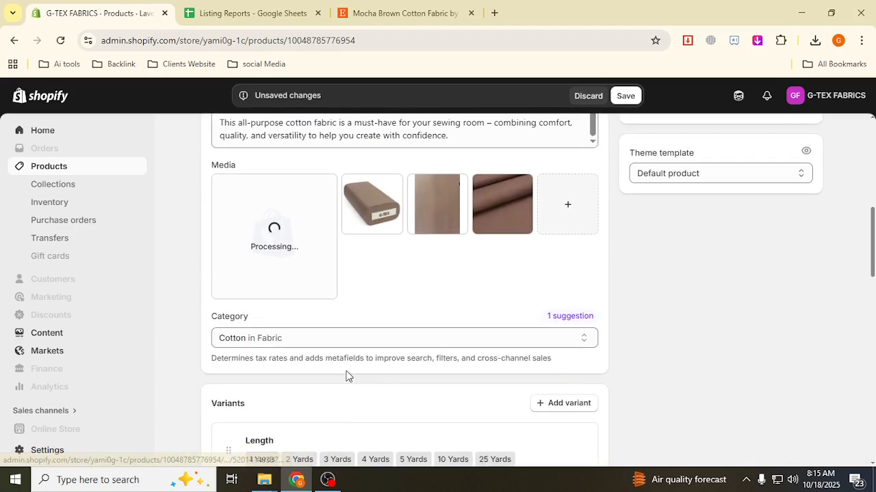
# Step: Set the product's status to Active
pyautogui.scroll(8, 335, 363)
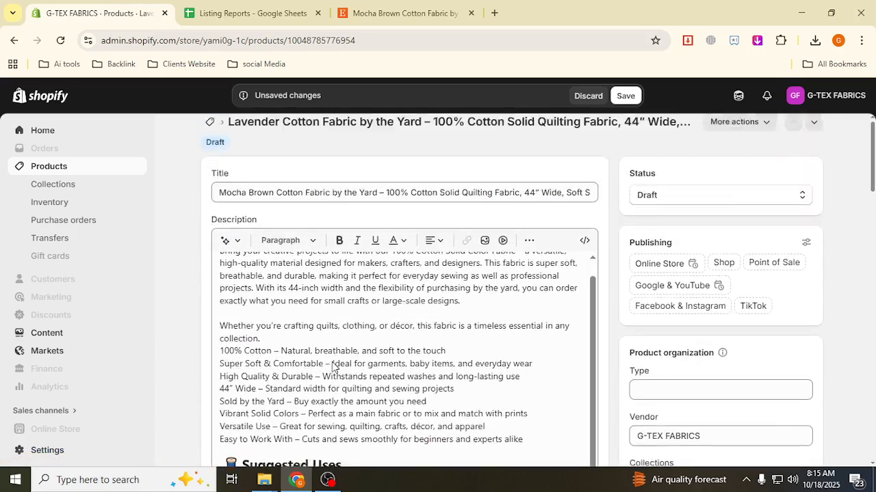
pyautogui.click(680, 214)
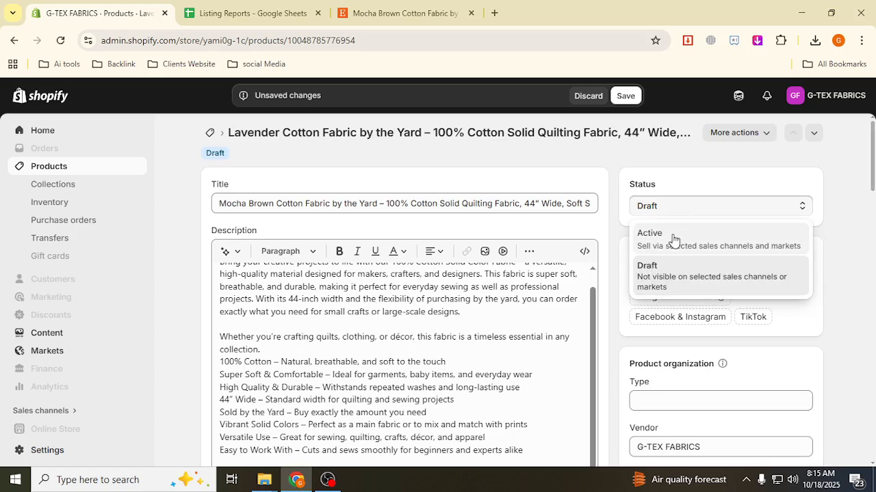
pyautogui.click(700, 240)
# Step: Review the product's media, length variants and category metafields, and check the item details in the Etsy listing
pyautogui.scroll(-8, 531, 293)
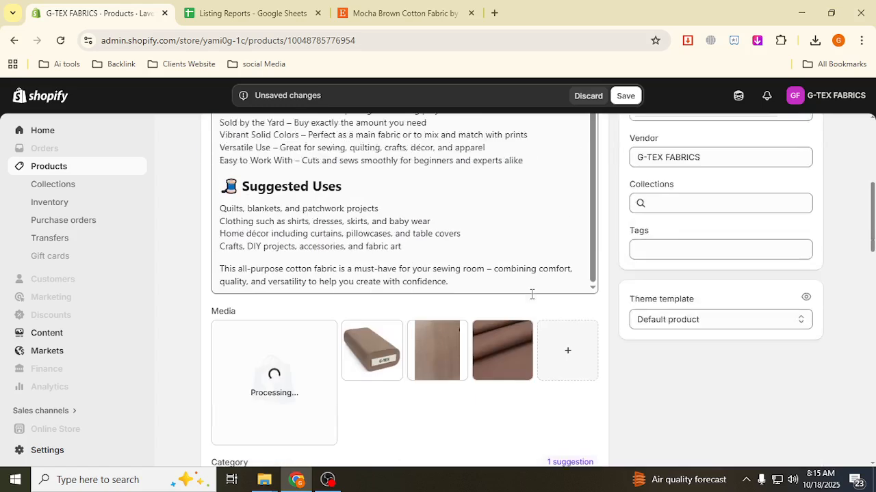
pyautogui.scroll(2, 501, 306)
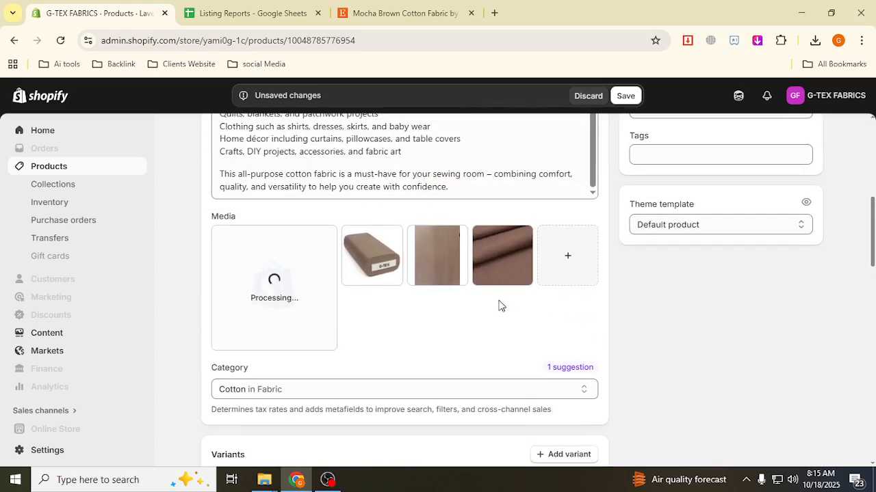
pyautogui.scroll(-10, 451, 320)
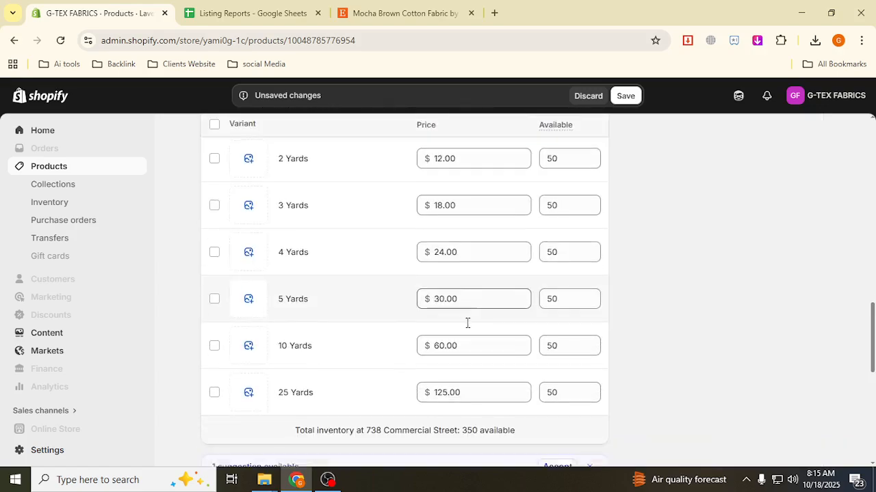
pyautogui.scroll(-3, 467, 323)
pyautogui.scroll(8, 371, 334)
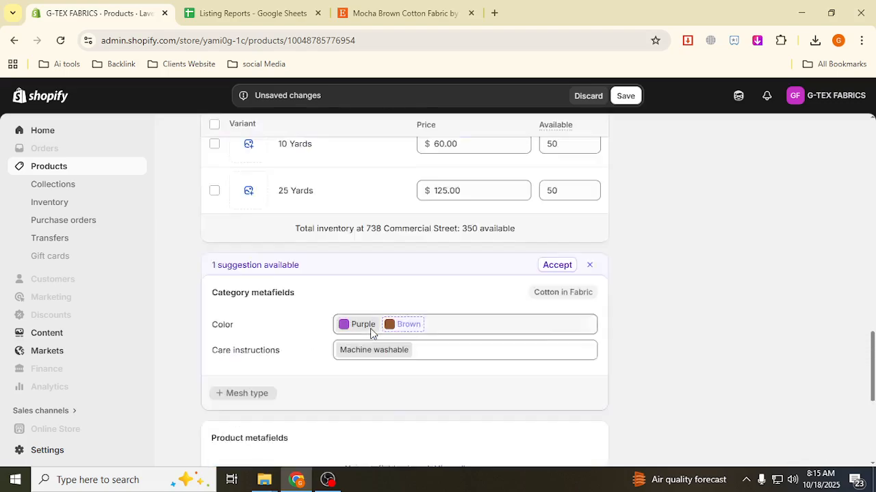
pyautogui.click(404, 13)
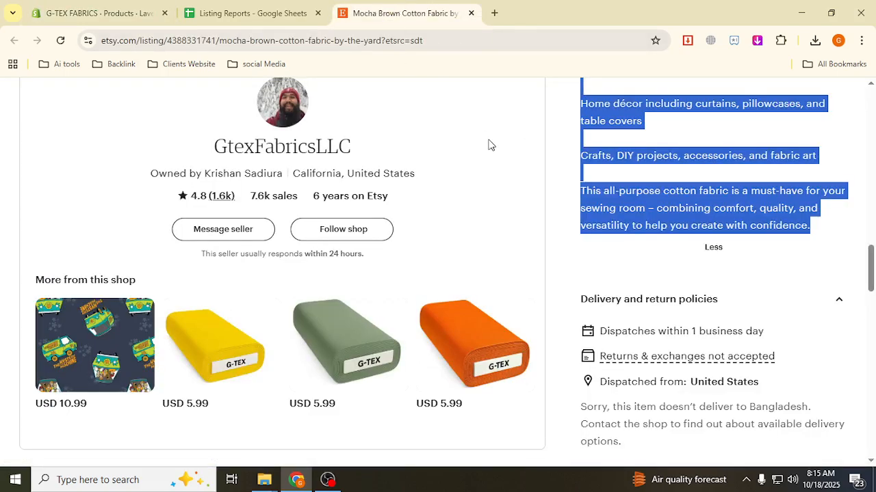
pyautogui.scroll(10, 656, 296)
pyautogui.scroll(5, 676, 300)
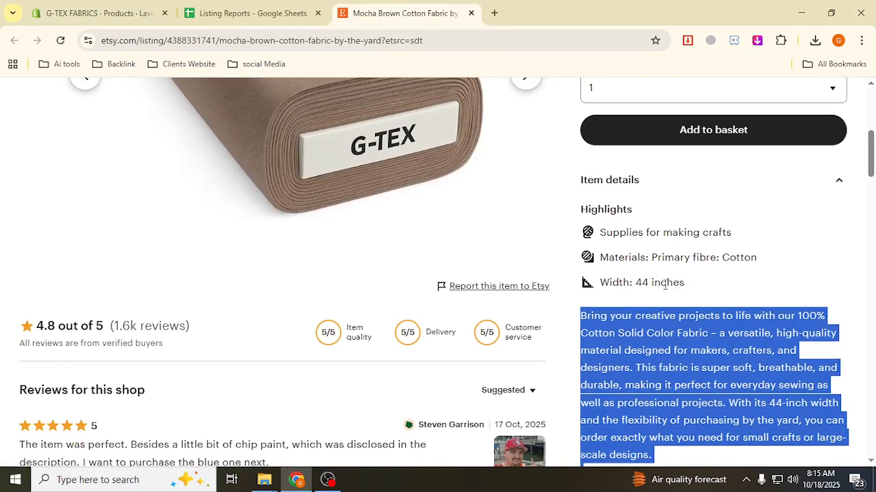
pyautogui.scroll(2, 670, 287)
pyautogui.click(130, 19)
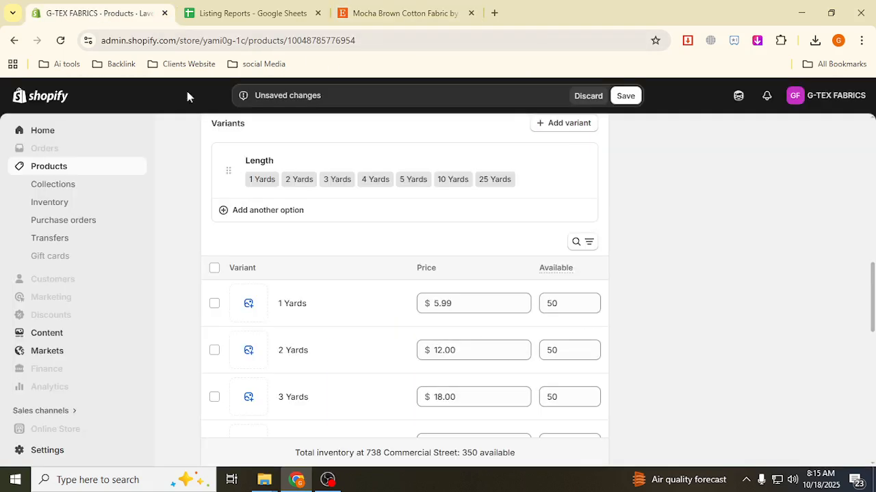
# Step: Recheck the media and description, save the Mocha Brown Cotton Fabric product, and view it in the online store
pyautogui.scroll(10, 331, 293)
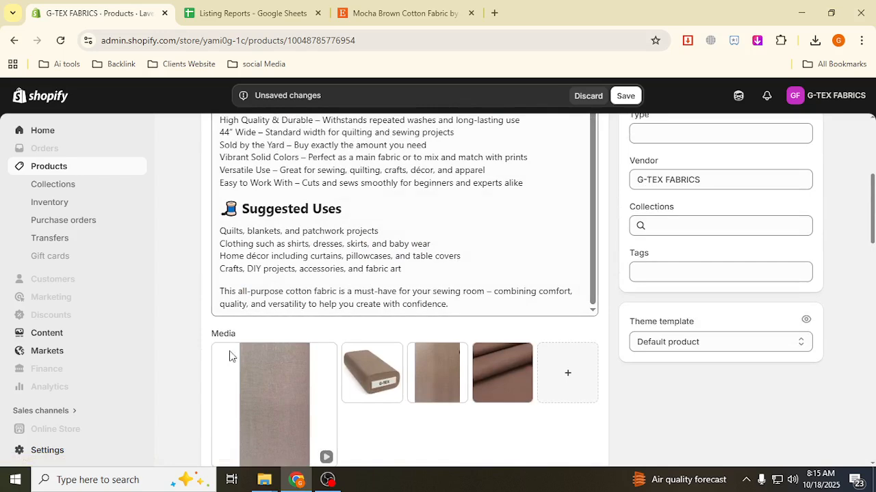
pyautogui.scroll(-1, 323, 372)
pyautogui.scroll(-1, 323, 373)
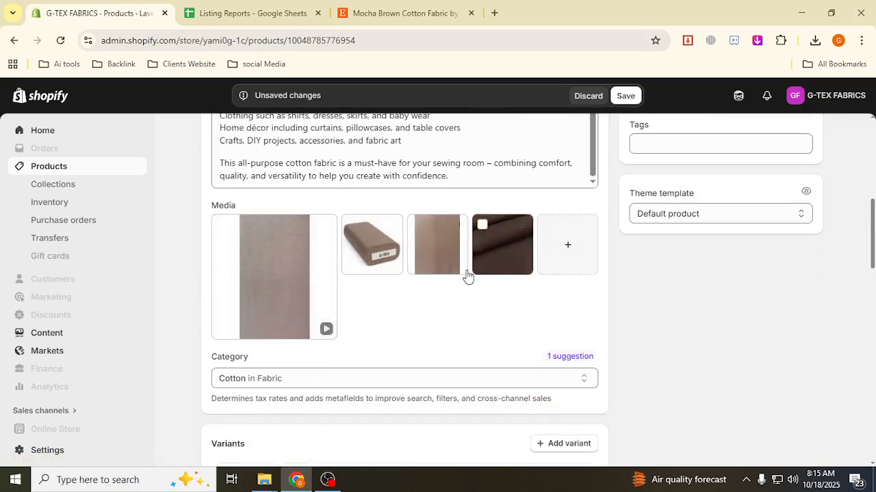
pyautogui.scroll(3, 297, 286)
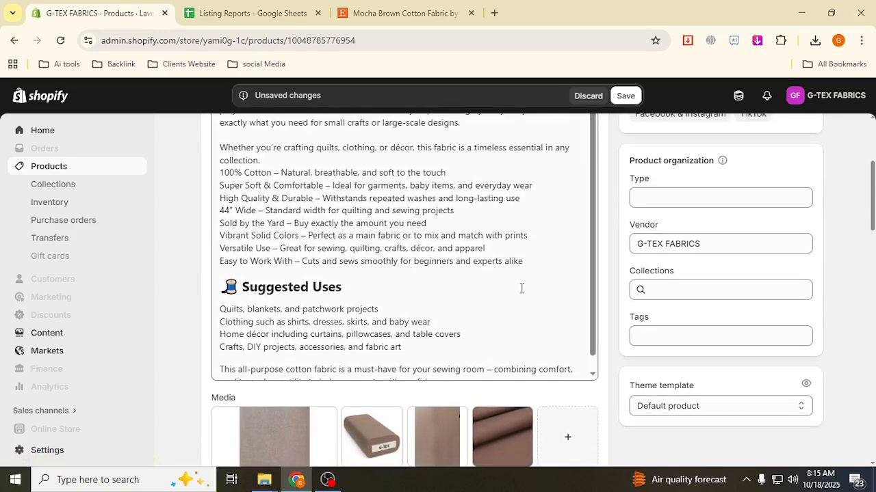
pyautogui.scroll(3, 581, 264)
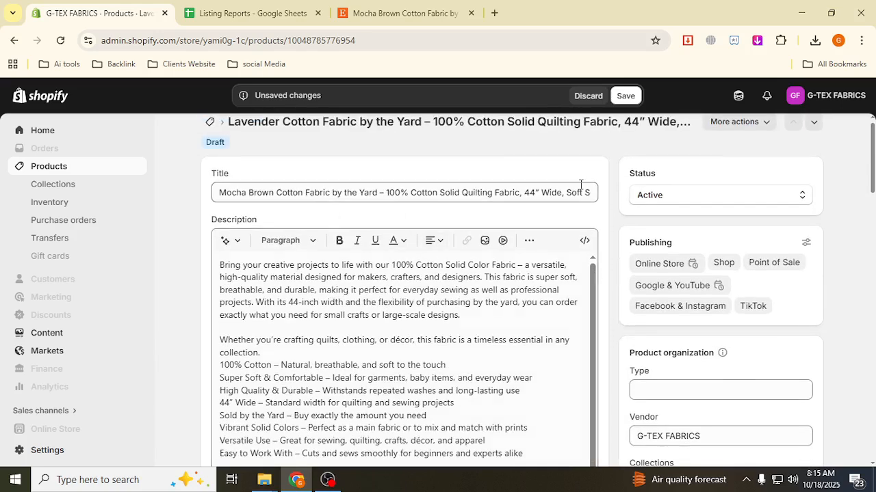
pyautogui.click(626, 97)
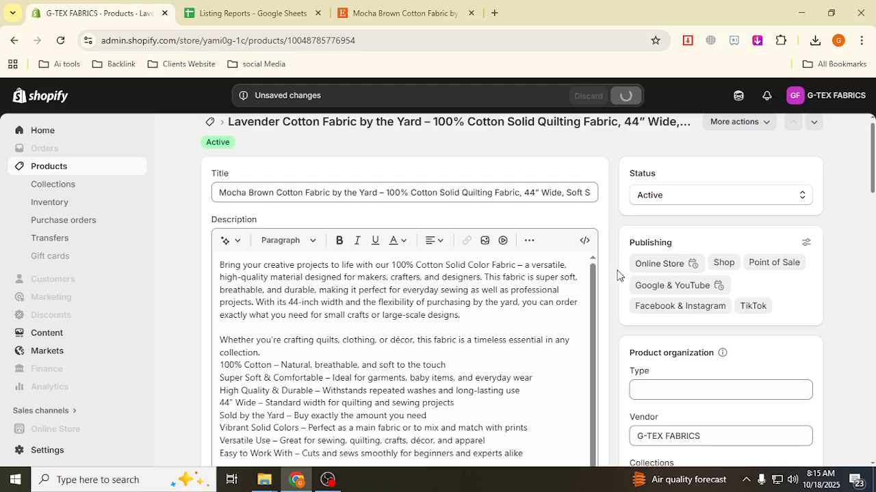
pyautogui.click(737, 123)
pyautogui.click(736, 201)
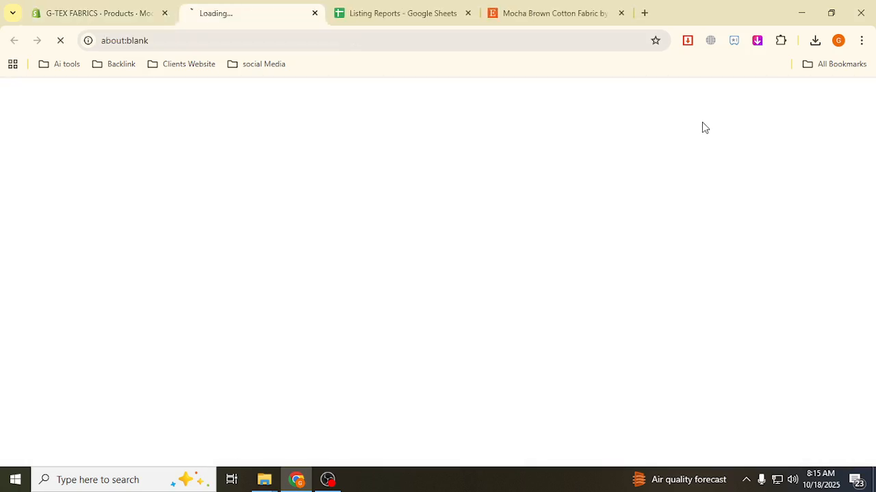
# Step: Copy the Mocha Brown product's share link and paste it into cell B7 of Listing Reports
pyautogui.click(149, 19)
pyautogui.click(738, 123)
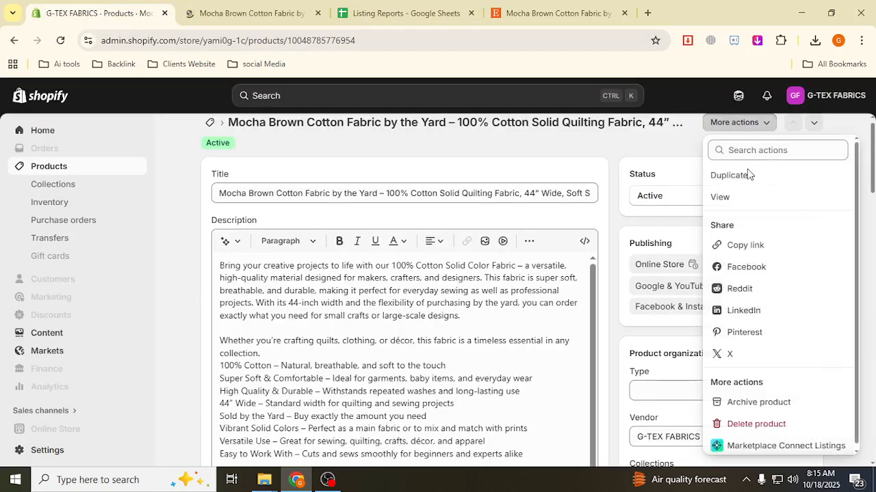
pyautogui.click(749, 245)
pyautogui.click(384, 16)
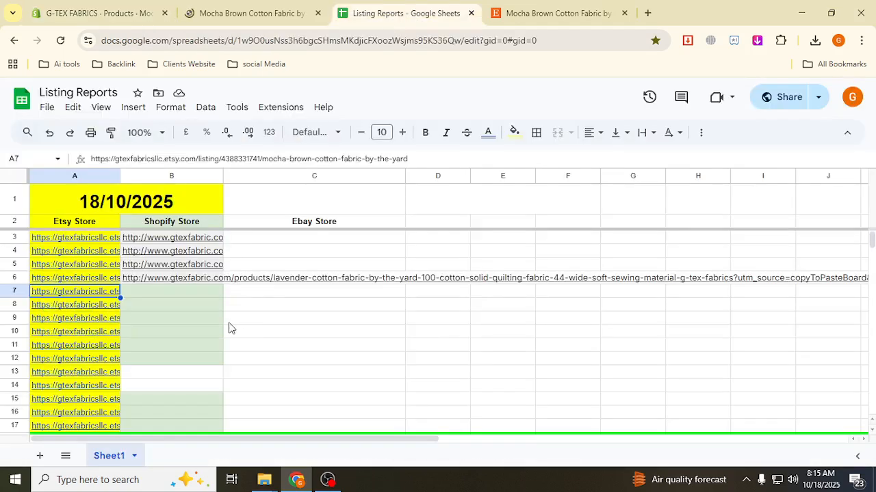
pyautogui.click(152, 293)
pyautogui.hotkey('ctrl', 'v')
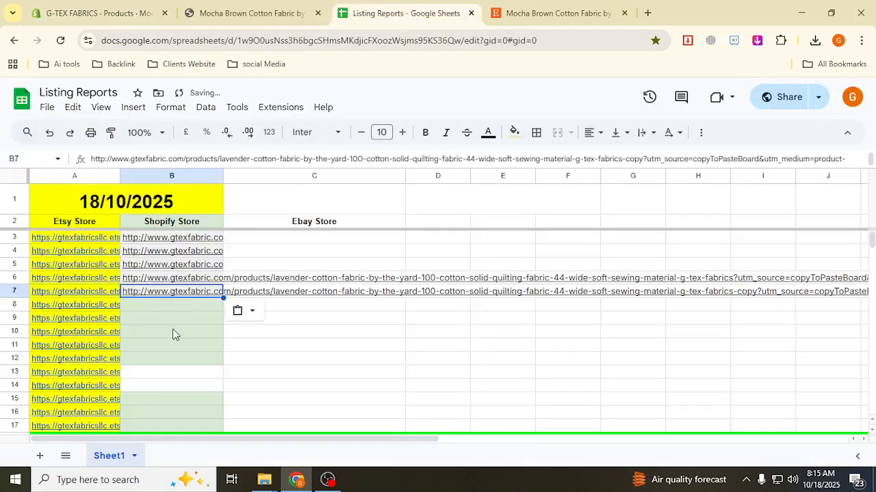
# Step: Set the text wrapping of column B, the Shopify Store links, to clip
pyautogui.click(171, 176)
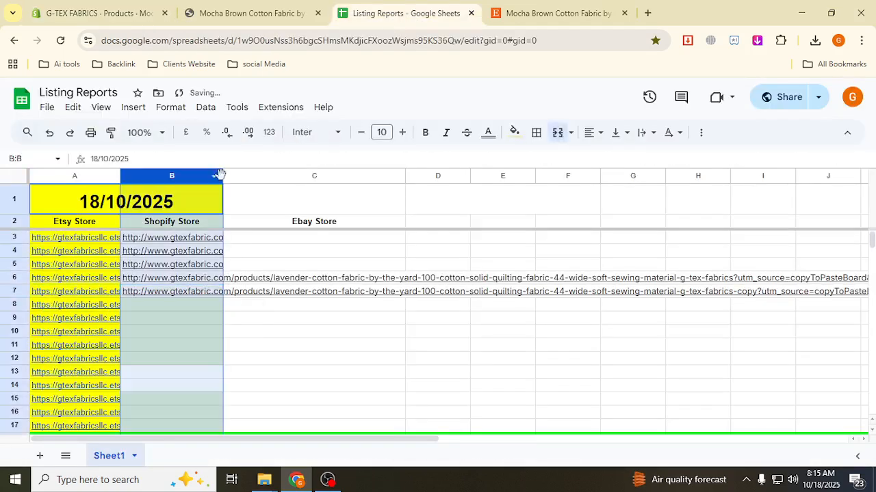
pyautogui.click(653, 137)
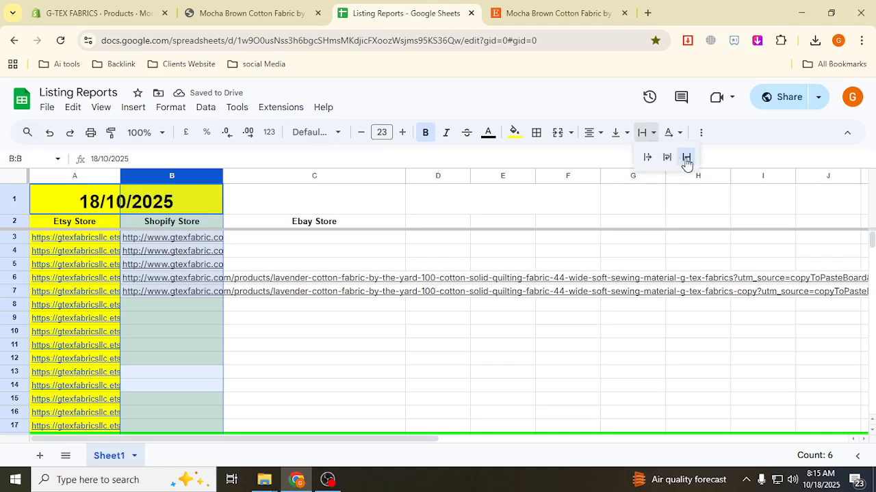
pyautogui.click(686, 161)
pyautogui.click(397, 362)
# Step: Check the live Mocha Brown product page's title, description, media, length variants and prices
pyautogui.click(123, 15)
pyautogui.click(205, 12)
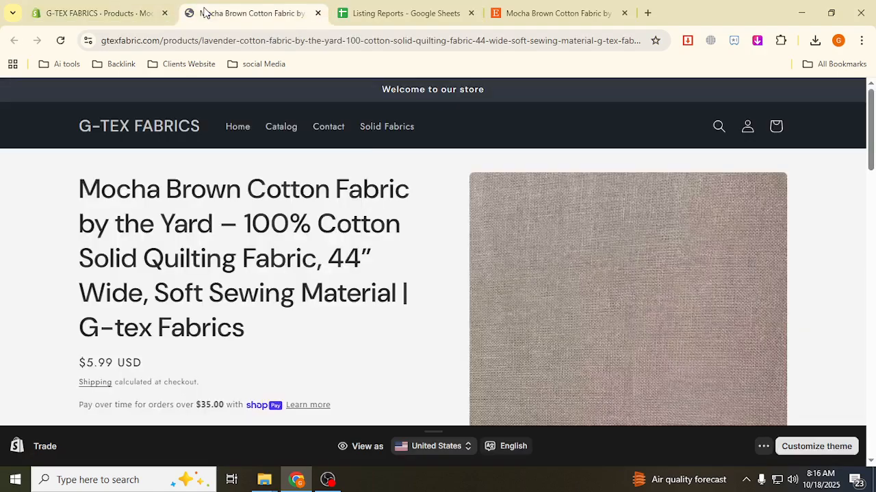
pyautogui.scroll(-2, 623, 366)
pyautogui.scroll(2, 623, 365)
pyautogui.moveTo(129, 197); pyautogui.dragTo(424, 292)
pyautogui.click(272, 267)
pyautogui.scroll(-4, 263, 274)
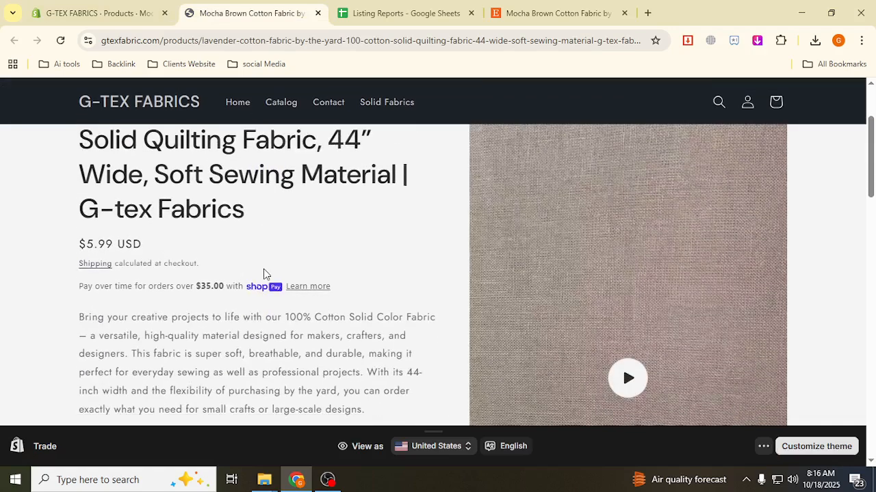
pyautogui.scroll(-13, 115, 216)
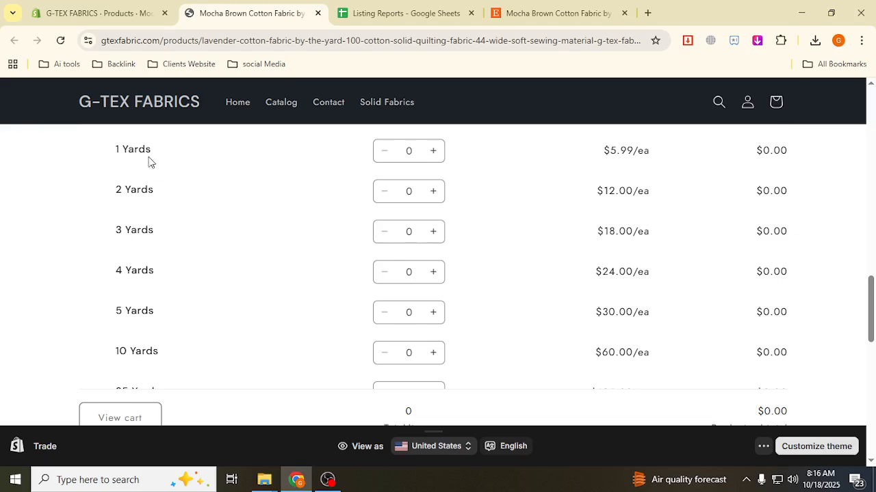
pyautogui.scroll(-2, 178, 273)
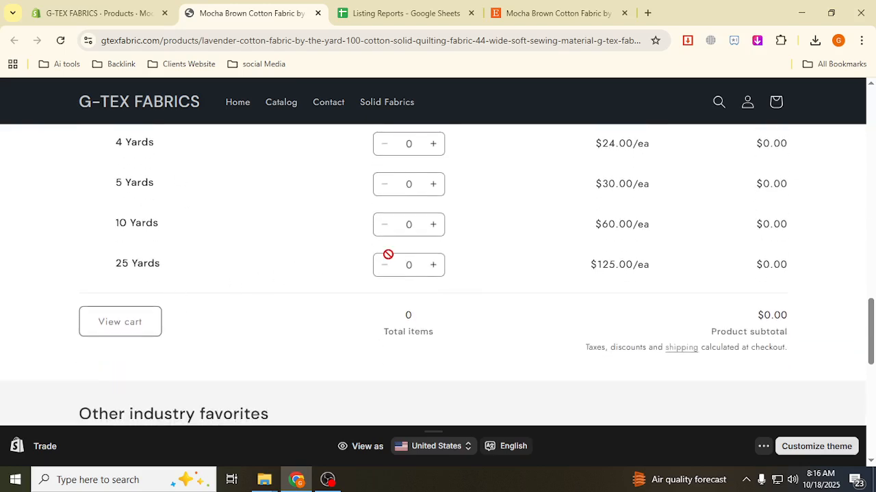
pyautogui.scroll(-2, 397, 263)
pyautogui.scroll(3, 420, 264)
pyautogui.scroll(3, 619, 356)
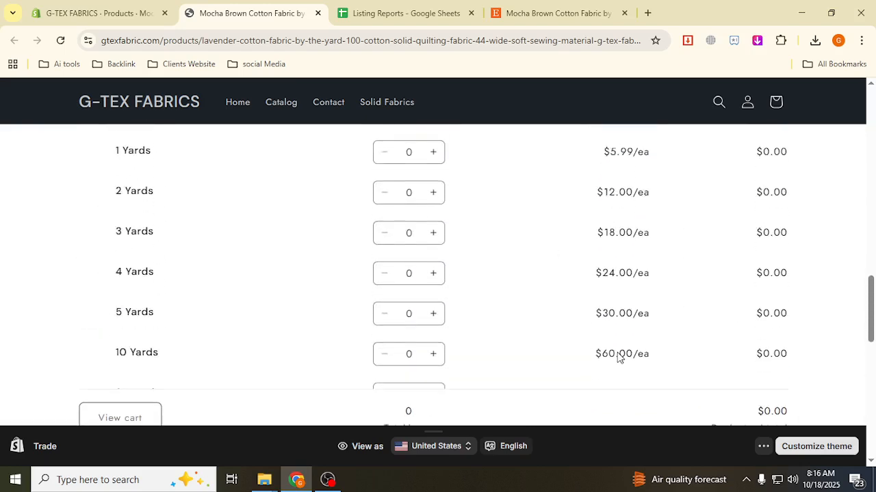
pyautogui.scroll(-6, 714, 264)
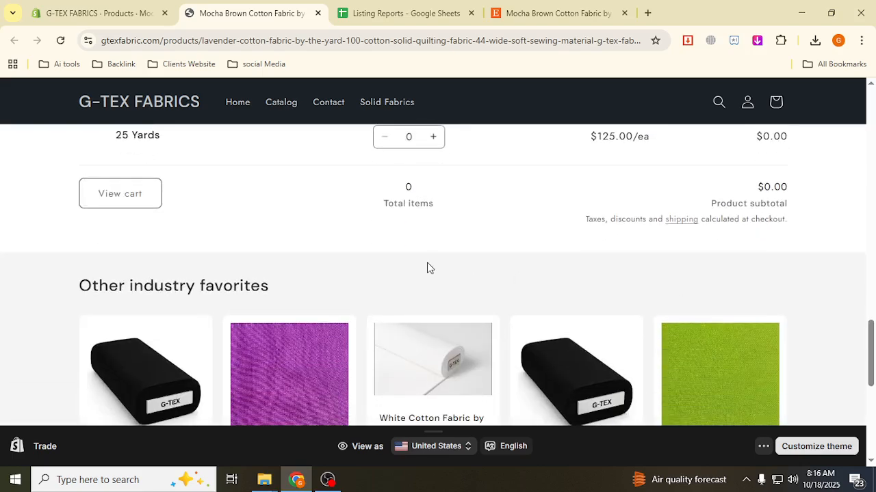
pyautogui.scroll(-2, 383, 277)
pyautogui.scroll(6, 332, 289)
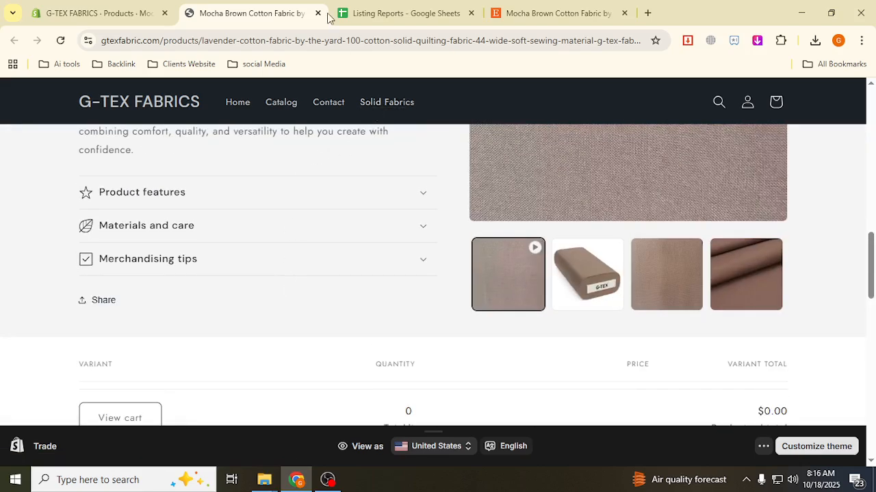
# Step: Close the live Mocha Brown product page and its Etsy listing
pyautogui.click(318, 13)
pyautogui.rightClick(408, 18)
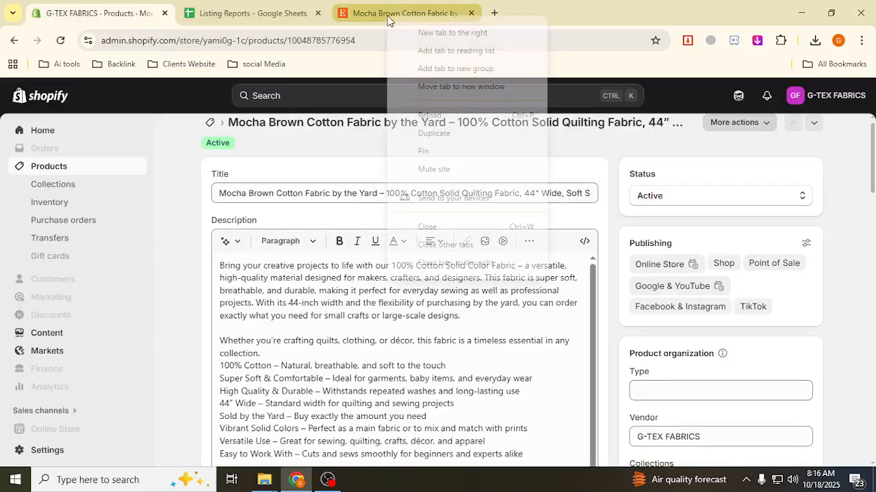
pyautogui.click(427, 227)
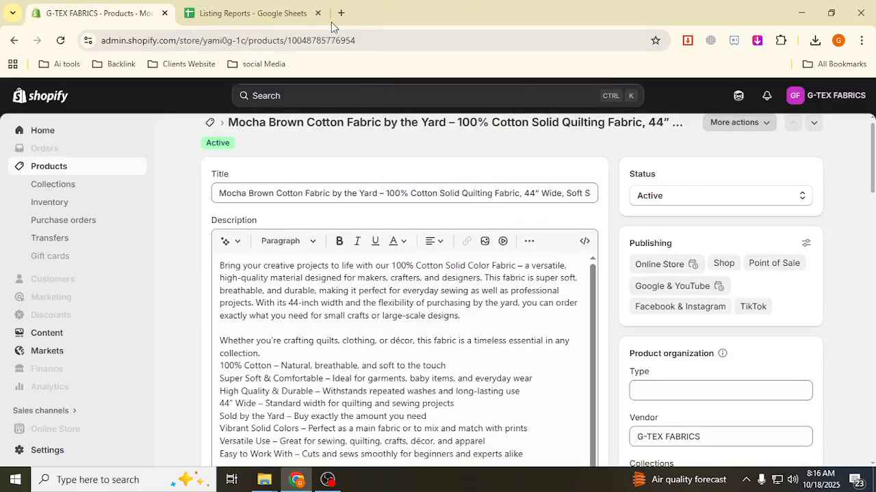
# Step: Return to the Shopify product list and open the White Cotton Fabric by the Yard product
pyautogui.scroll(1, 205, 156)
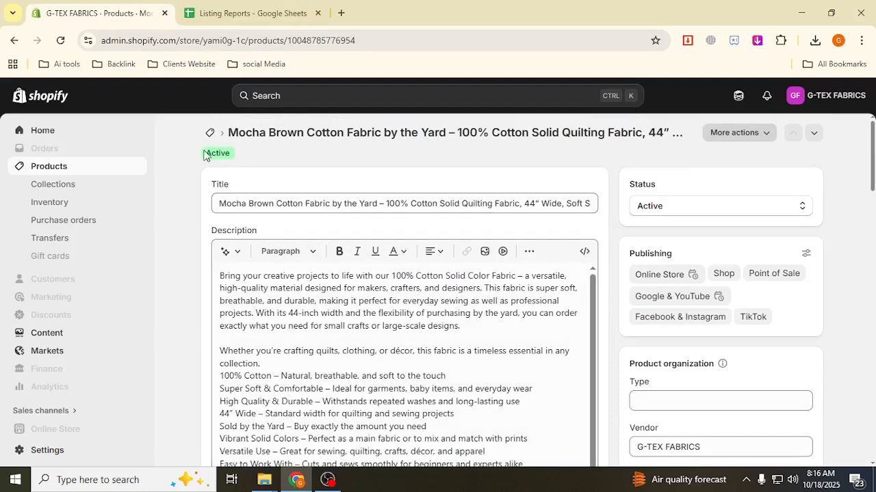
pyautogui.click(209, 133)
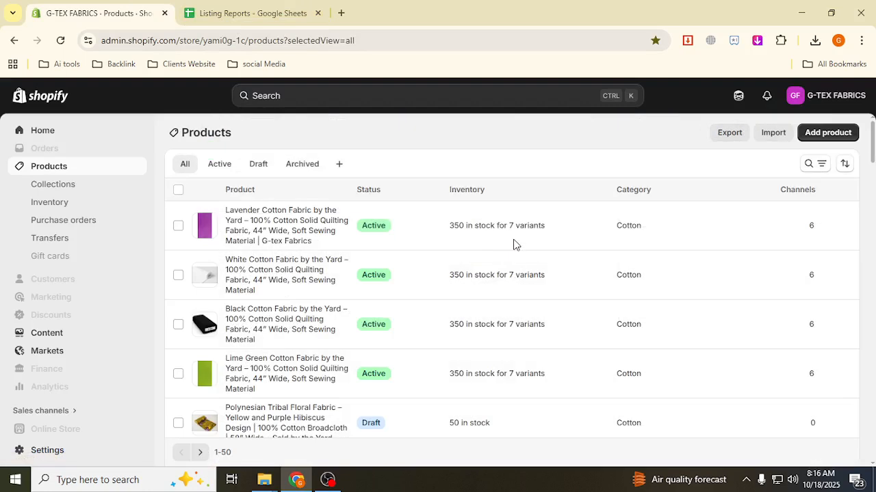
pyautogui.scroll(-1, 373, 287)
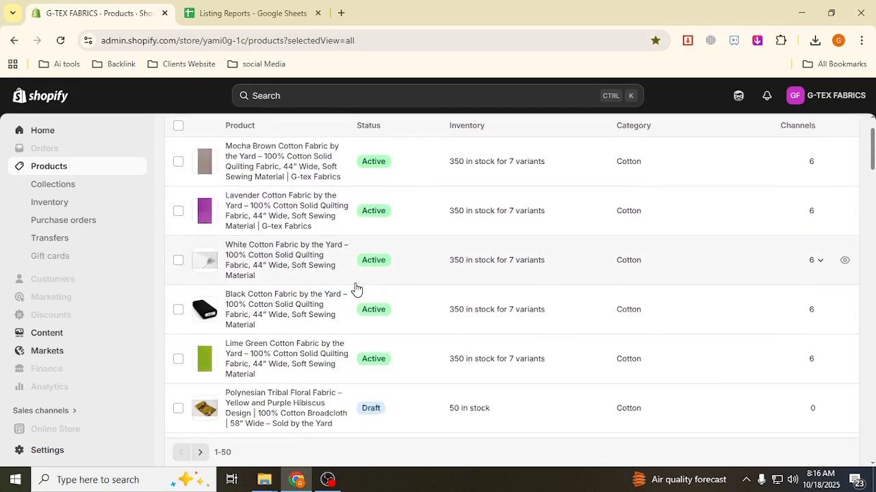
pyautogui.click(282, 270)
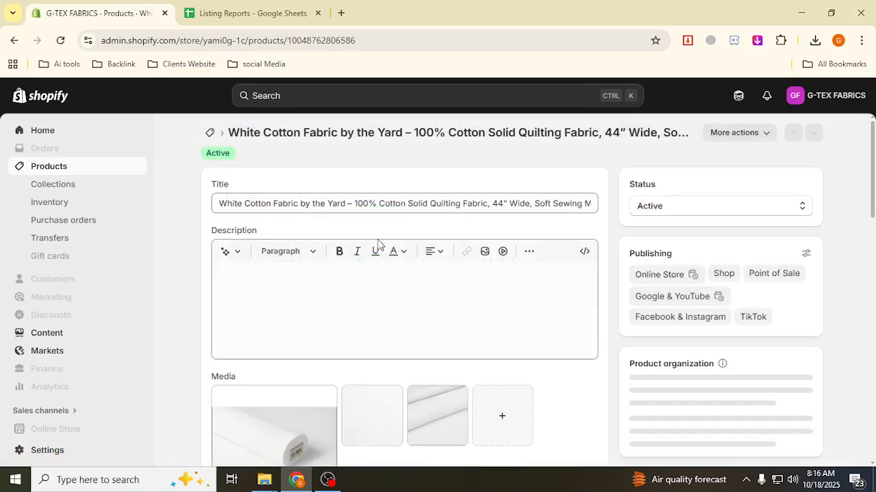
# Step: Append "| Gtex Fabrics" to the end of the White Cotton Fabric by the Yard title and save the product
pyautogui.moveTo(551, 204); pyautogui.dragTo(638, 209)
pyautogui.click(596, 207)
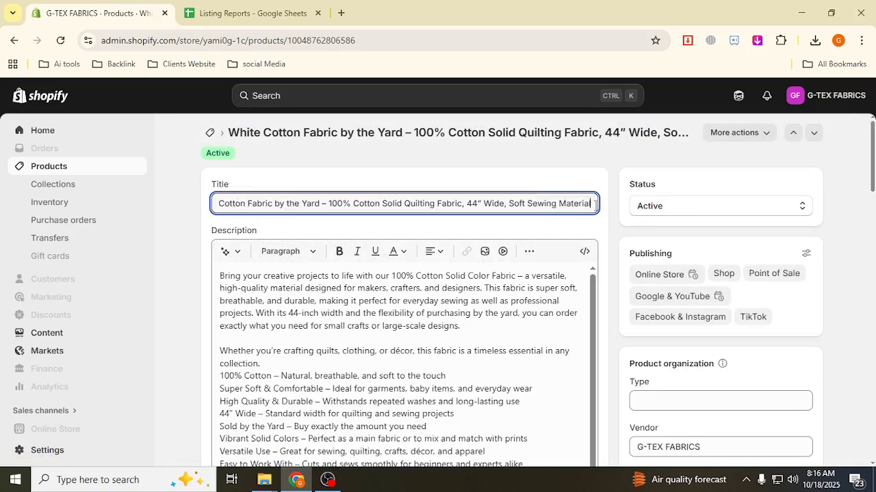
pyautogui.write('|')
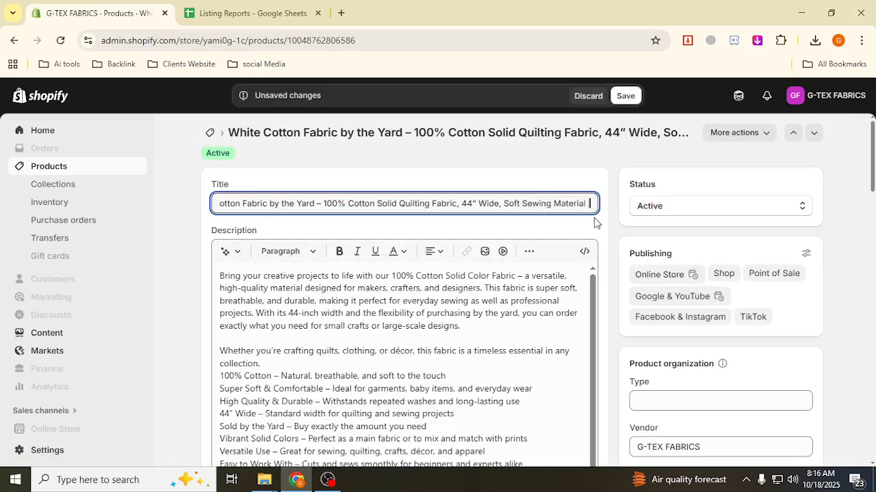
pyautogui.write(' Gtex F')
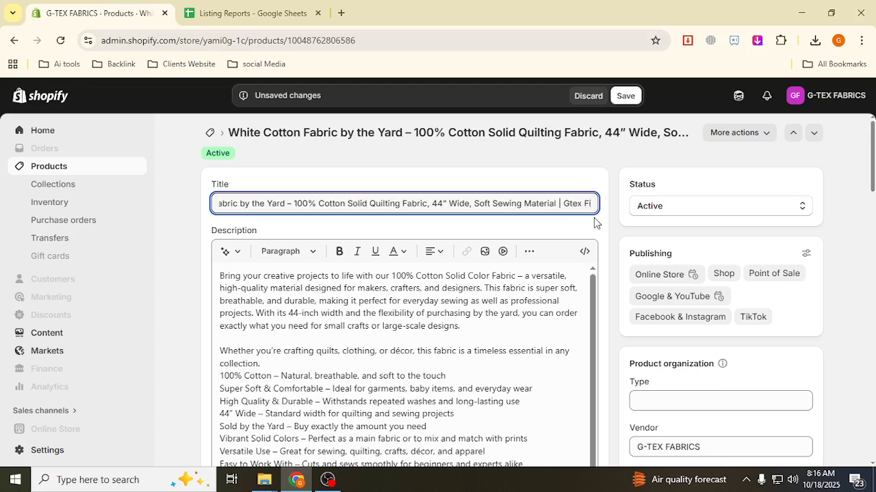
pyautogui.write('abir')
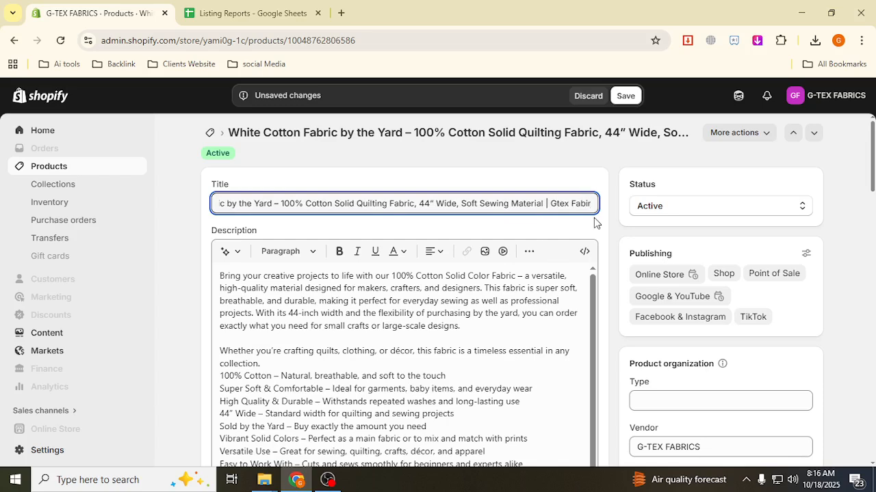
pyautogui.press('BackSpace')
pyautogui.press('BackSpace')
pyautogui.write('r')
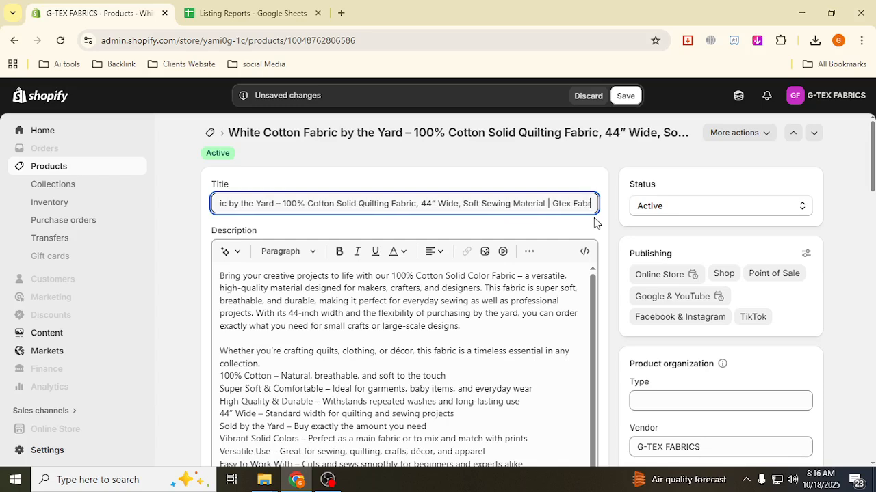
pyautogui.write('ics')
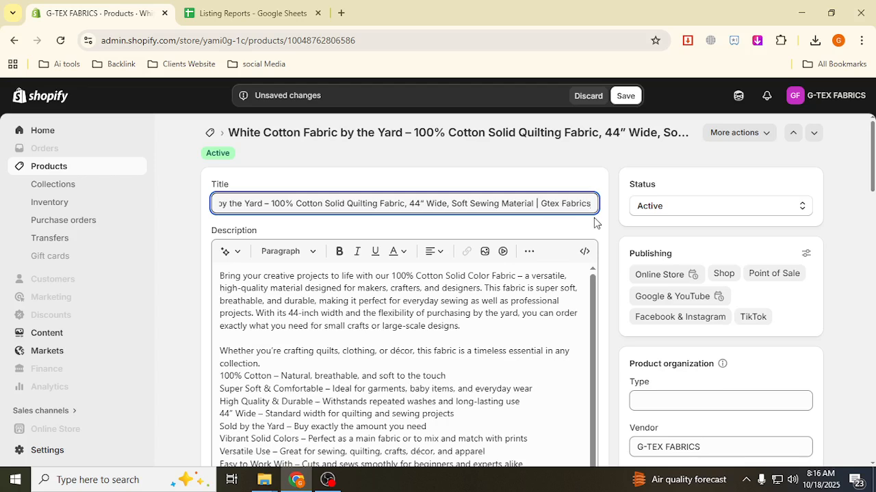
pyautogui.click(627, 96)
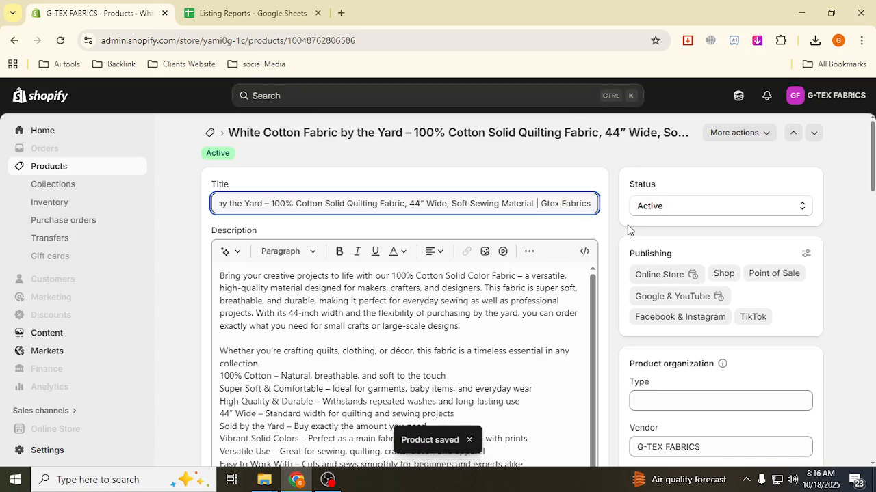
# Step: Review the white cotton product's description, media, variants, metafields and search engine listing, and return to the product list to check its title
pyautogui.scroll(-1, 606, 239)
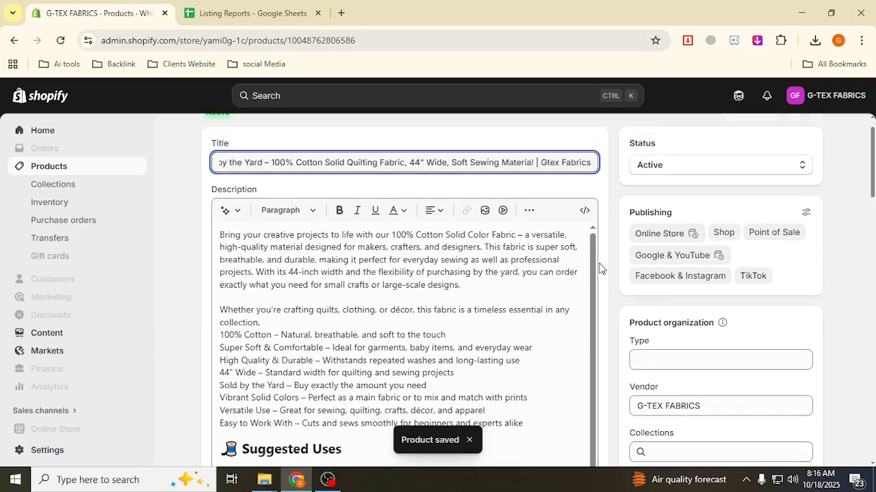
pyautogui.scroll(1, 600, 267)
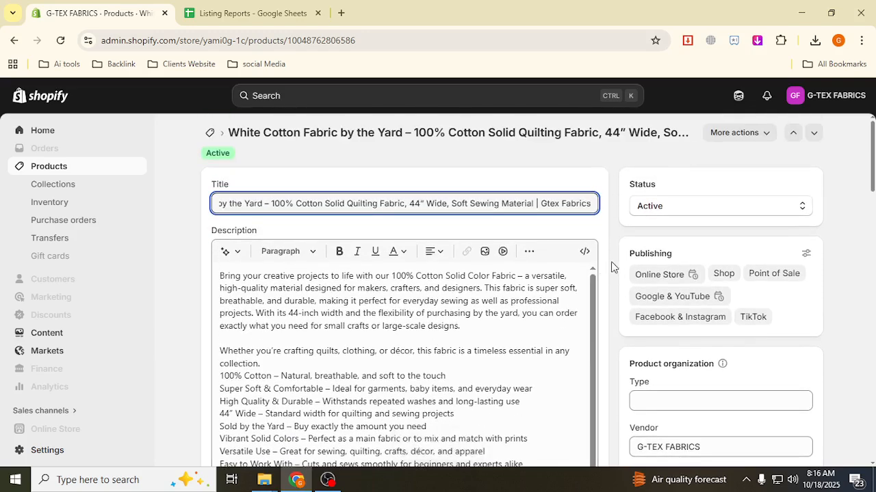
pyautogui.scroll(-8, 611, 270)
pyautogui.scroll(-8, 611, 280)
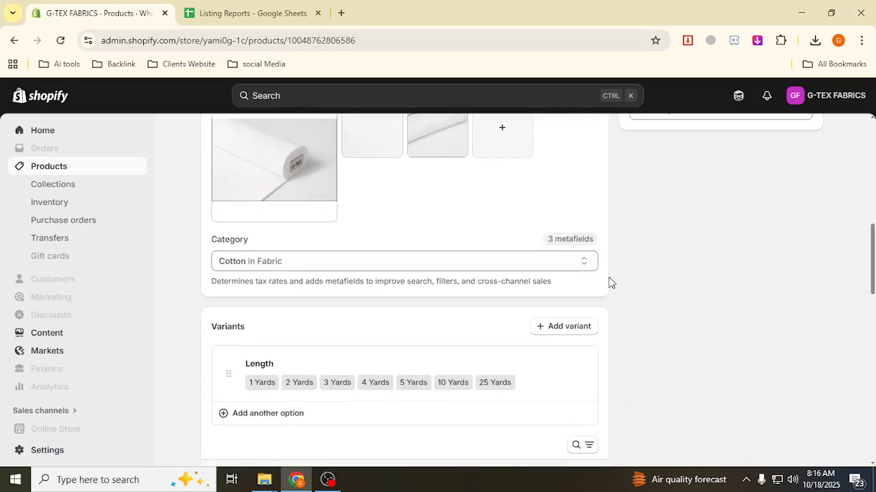
pyautogui.scroll(-4, 610, 283)
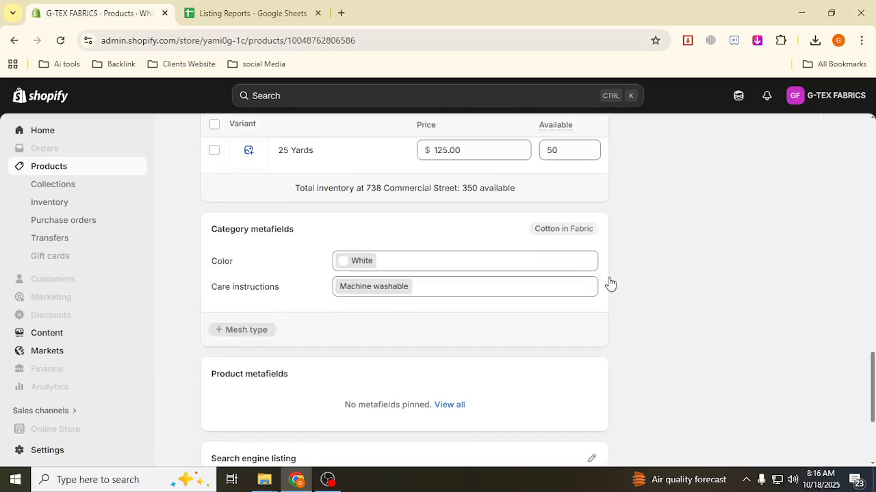
pyautogui.scroll(-3, 610, 283)
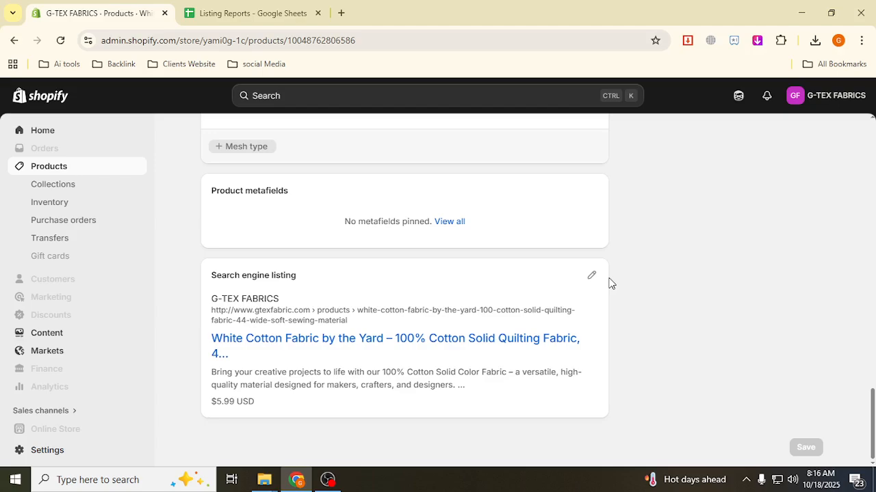
pyautogui.scroll(15, 610, 283)
pyautogui.scroll(1, 610, 283)
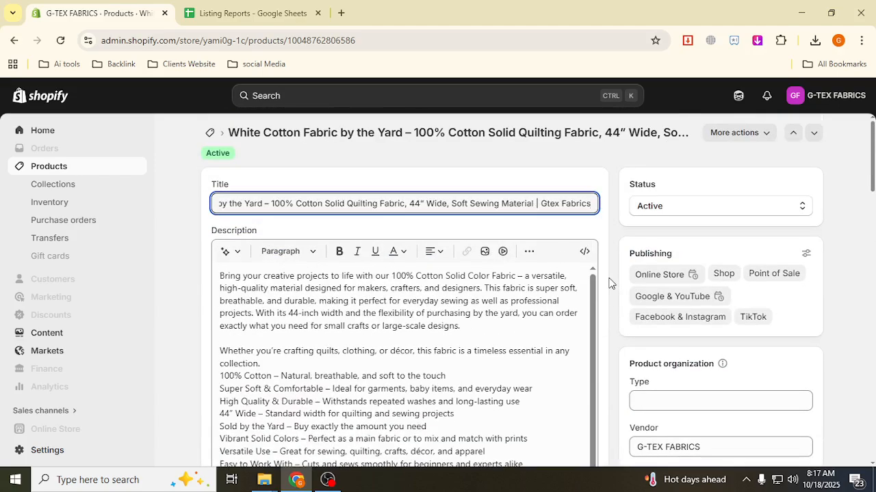
pyautogui.click(614, 235)
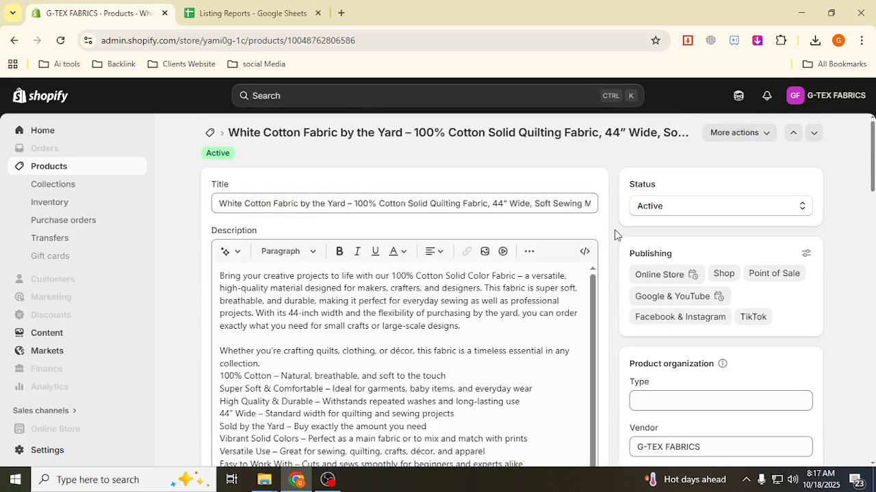
pyautogui.scroll(-2, 758, 302)
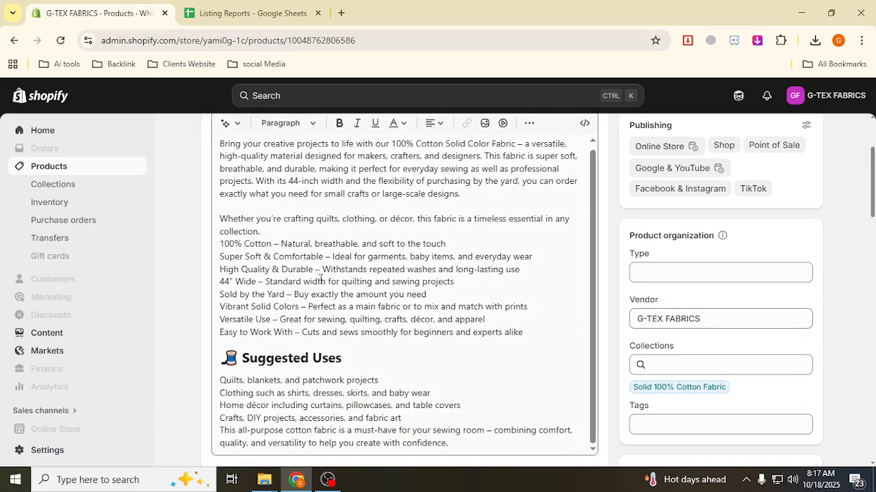
pyautogui.scroll(-8, 318, 279)
pyautogui.scroll(6, 315, 301)
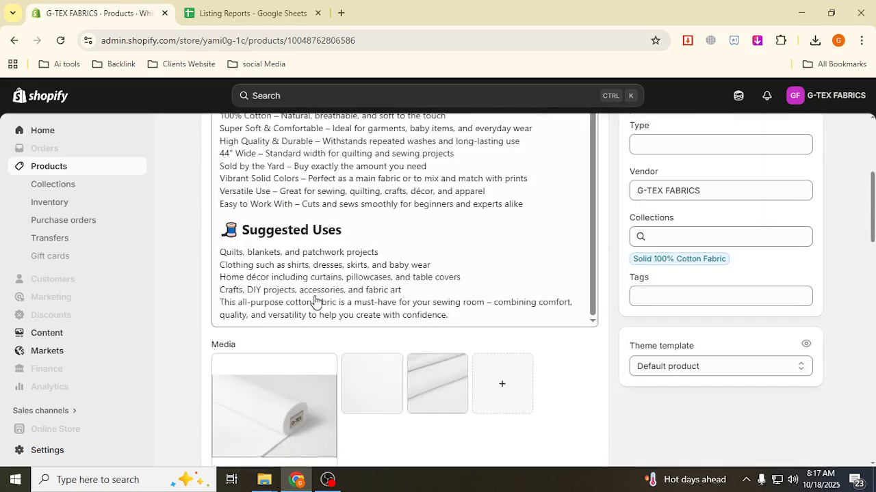
pyautogui.scroll(4, 314, 301)
pyautogui.click(208, 135)
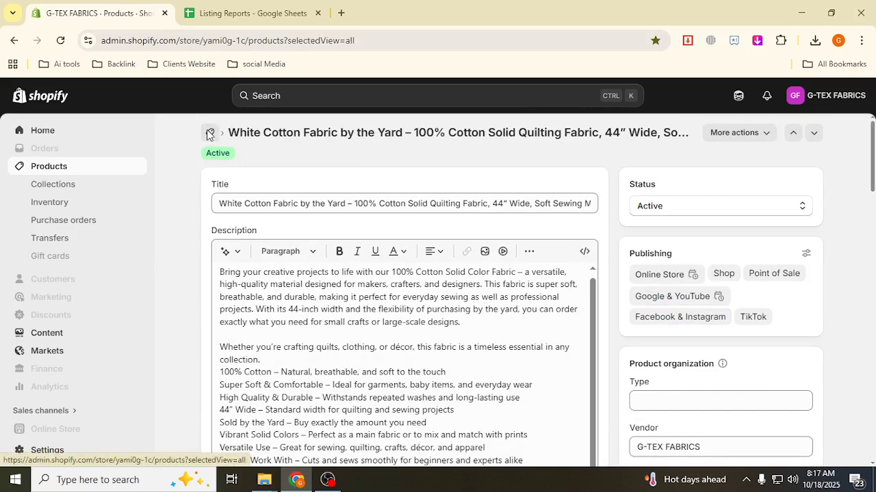
pyautogui.scroll(-2, 630, 270)
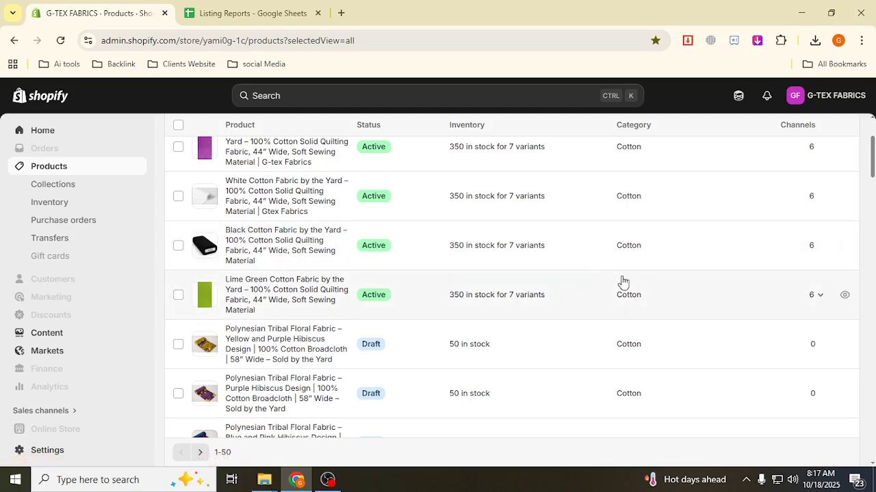
pyautogui.click(328, 479)
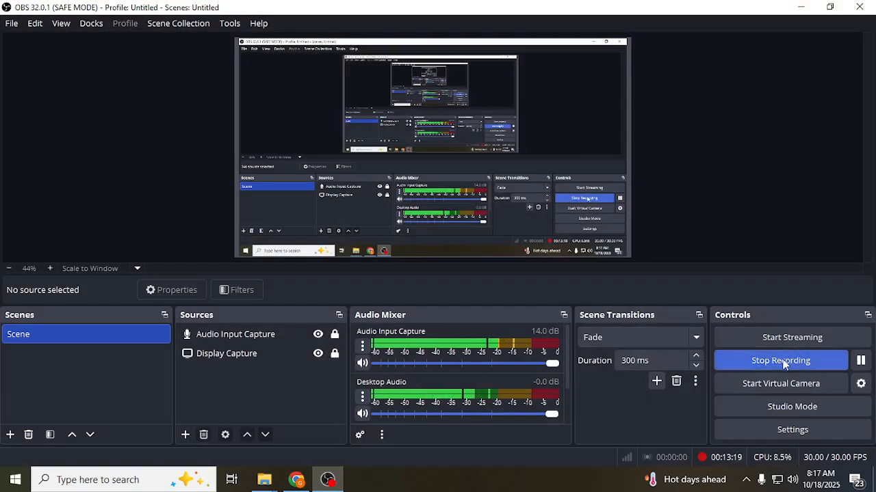